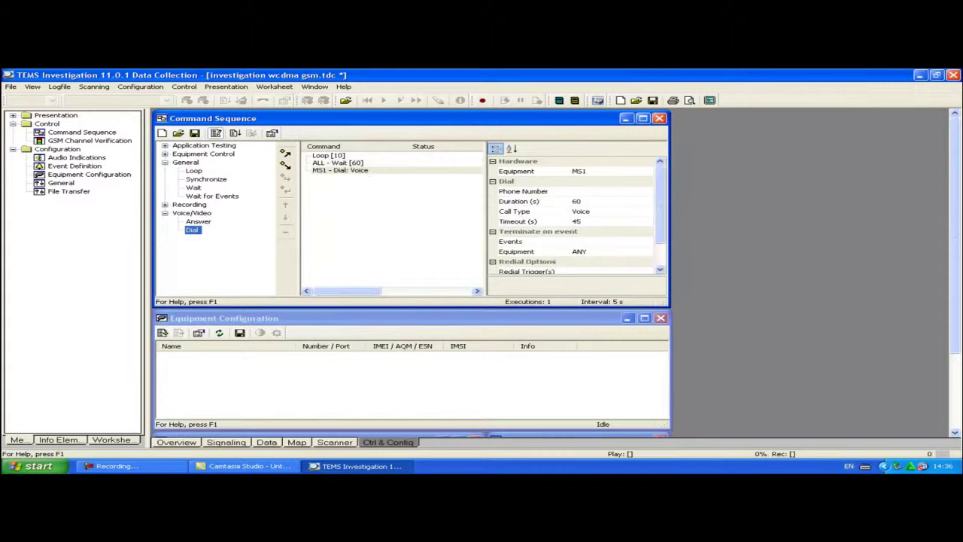
# Move the MS1 voice dial command up the command sequence so that it is nested inside the loop
pyautogui.click(340, 171)
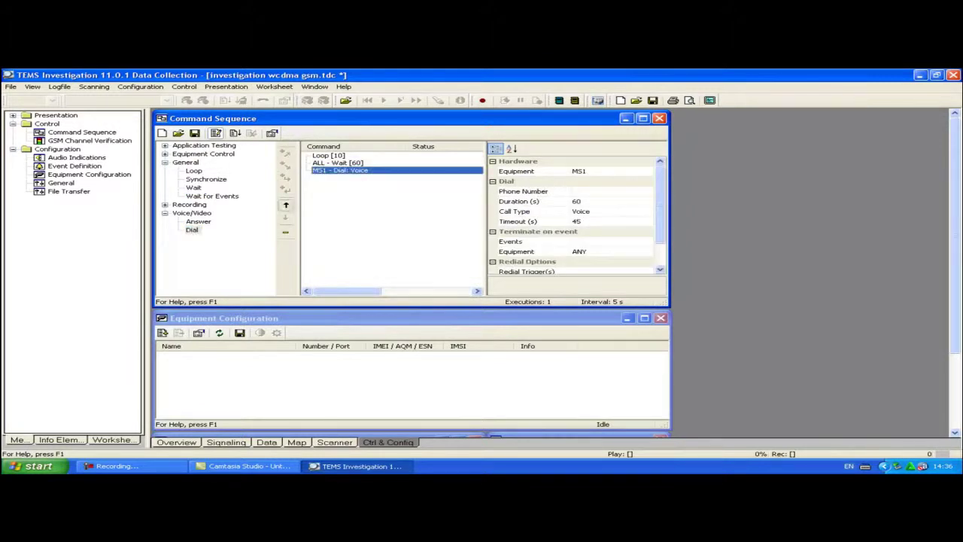
pyautogui.click(285, 205)
pyautogui.click(285, 204)
# Set the loop's Time/Count to 999999999 executions
pyautogui.click(329, 155)
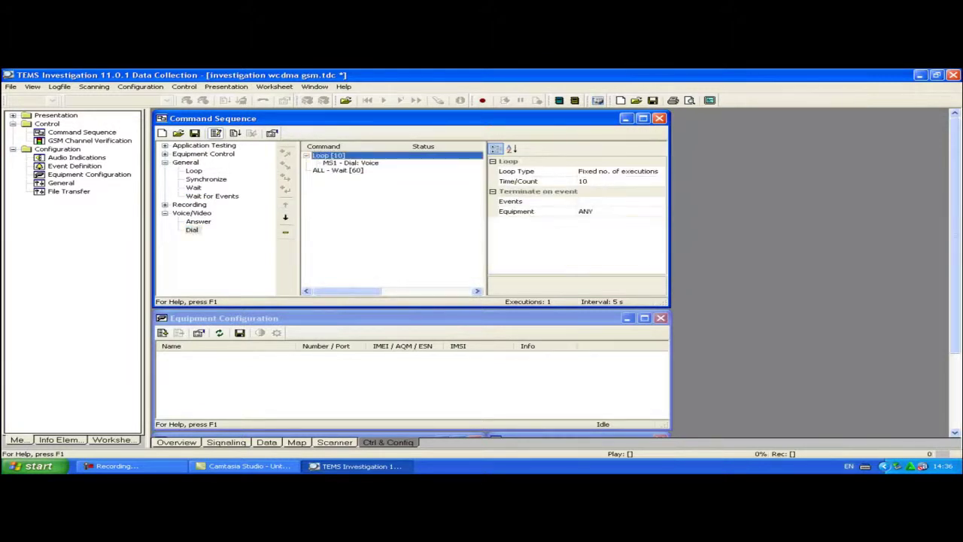
pyautogui.click(583, 181)
pyautogui.write('999999999')
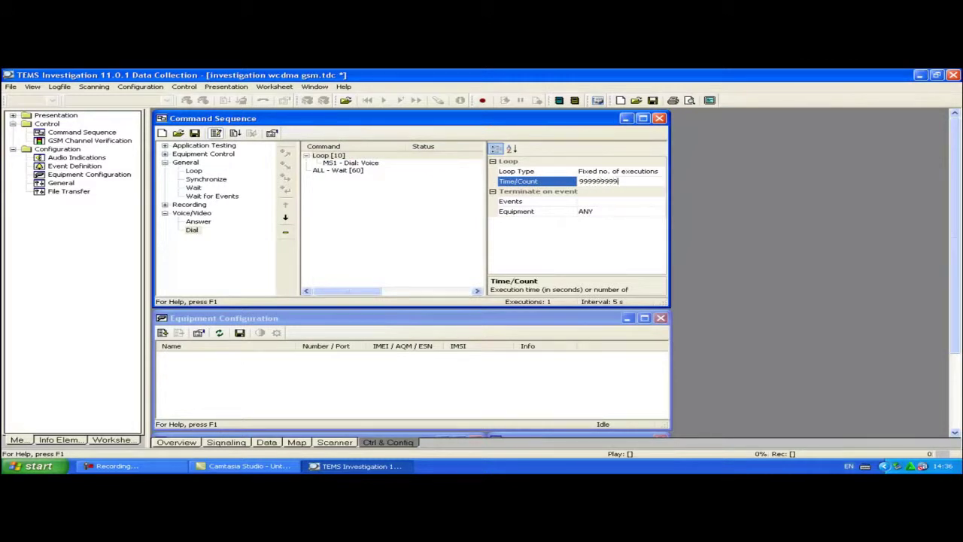
# Assign the voice dial command to equipment MS2 and enter the phone number to call
pyautogui.click(351, 162)
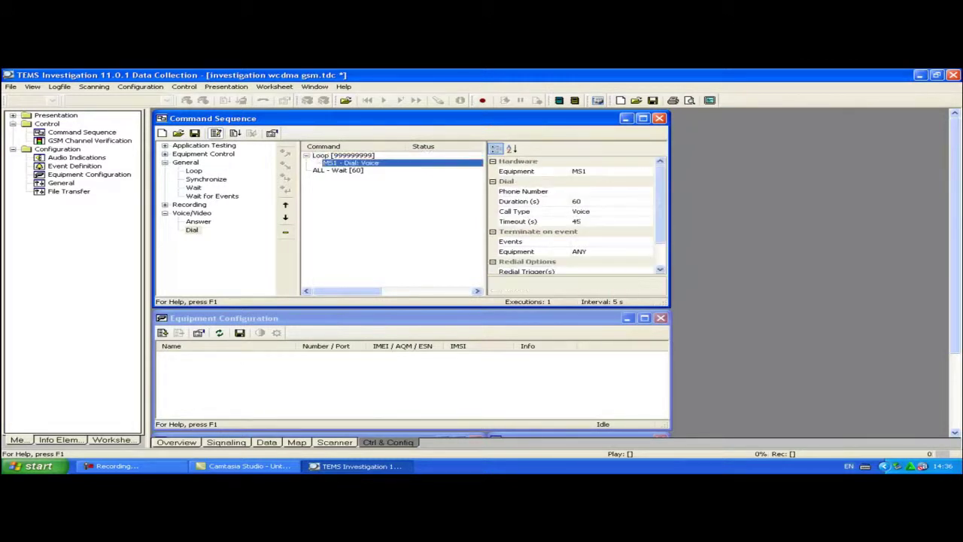
pyautogui.click(646, 171)
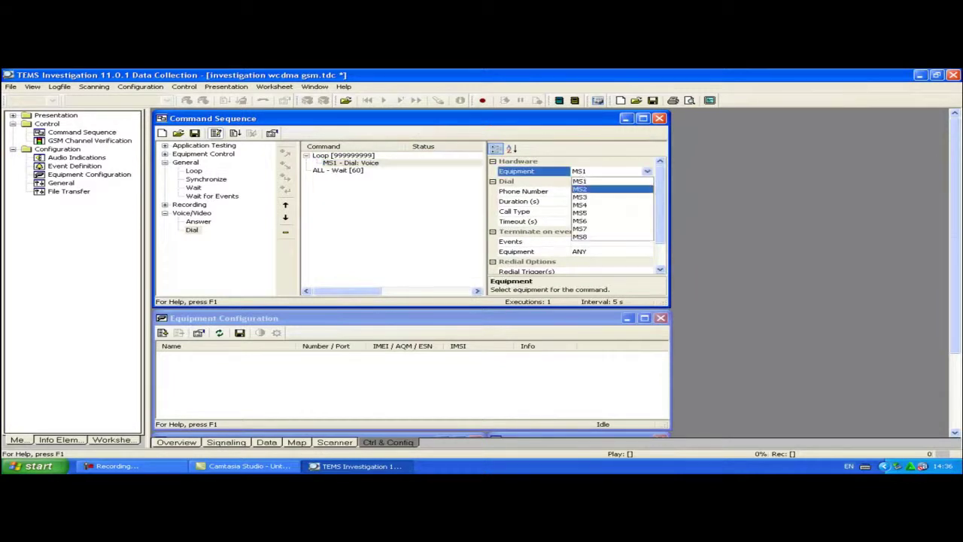
pyautogui.click(583, 189)
pyautogui.click(587, 191)
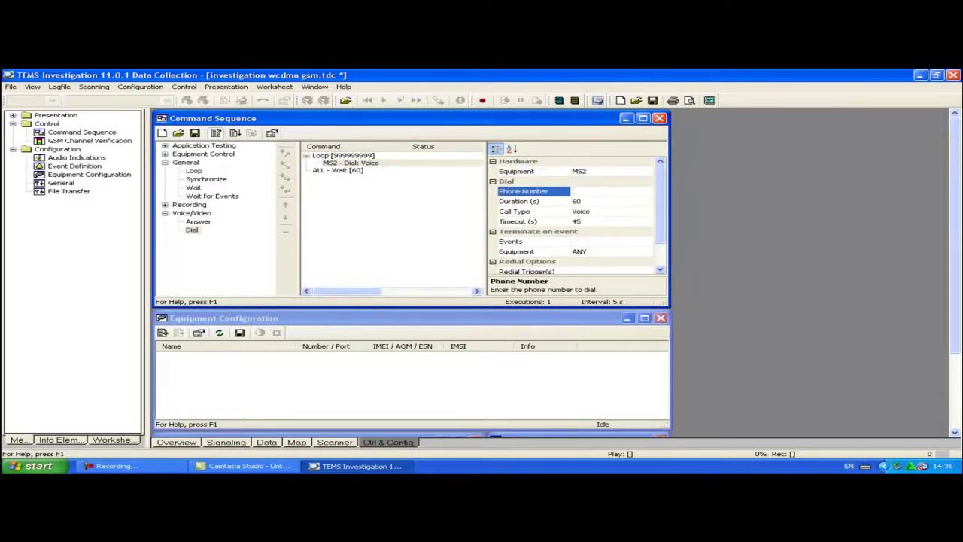
pyautogui.write('123')
# Set the dial command's call duration to 10 s and its timeout to 5 s
pyautogui.doubleClick(578, 201)
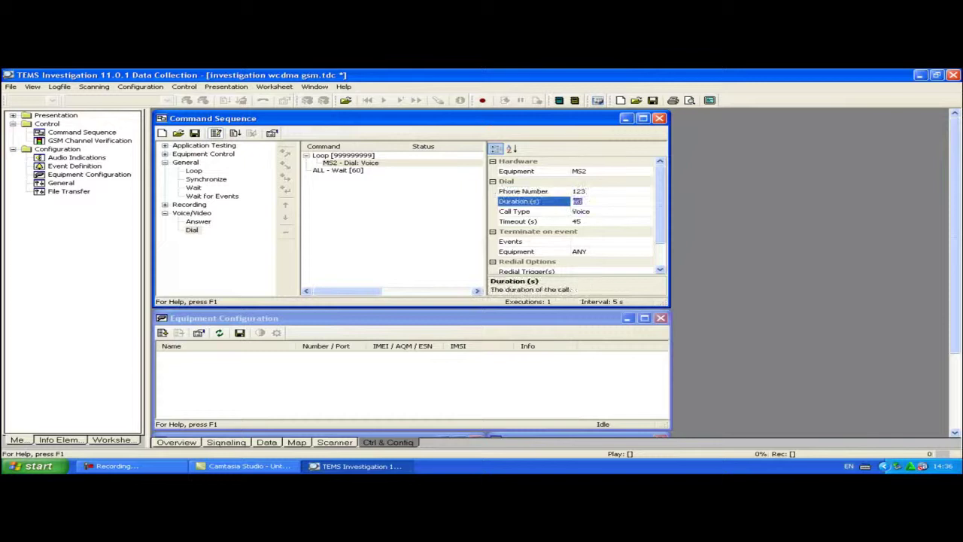
pyautogui.write('10')
pyautogui.doubleClick(578, 221)
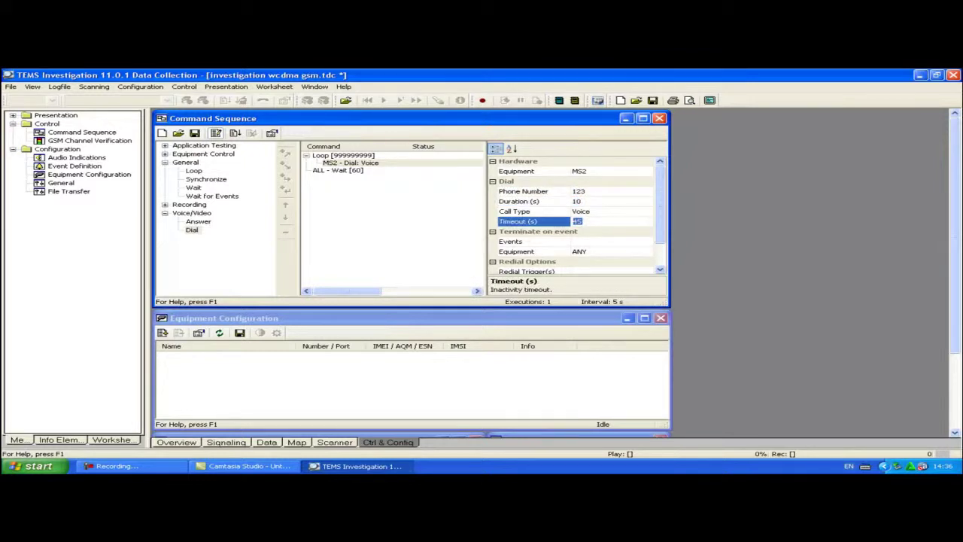
pyautogui.write('5')
# Set the wait time of the ALL - Wait command to 5 s
pyautogui.click(337, 170)
pyautogui.click(583, 191)
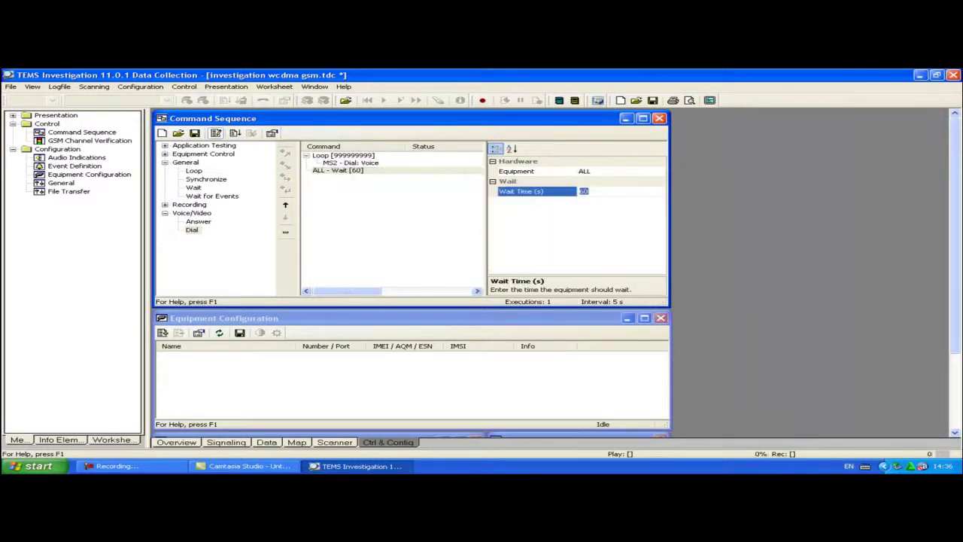
pyautogui.write('5')
pyautogui.click(192, 229)
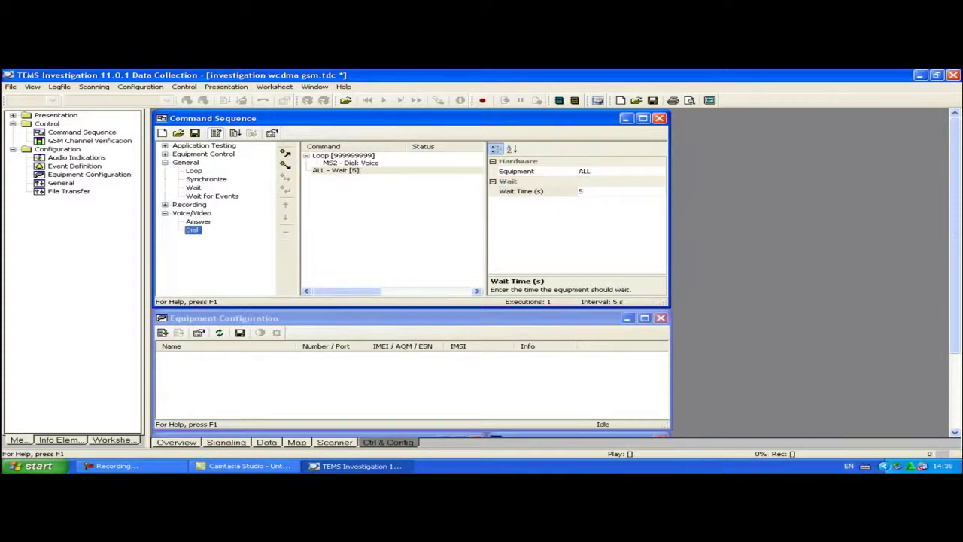
# Open a Map window from the positioning presentations
pyautogui.click(412, 380)
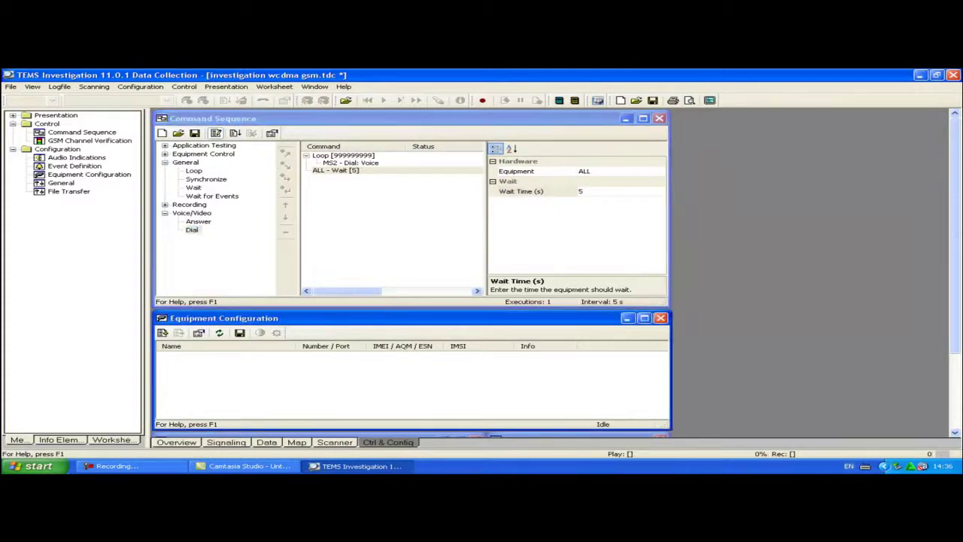
pyautogui.click(225, 86)
pyautogui.press('Down')
pyautogui.press('Down')
pyautogui.press('Down')
pyautogui.press('Right')
pyautogui.press('Left')
pyautogui.press('Down')
pyautogui.press('Down')
pyautogui.press('Right')
pyautogui.press('Left')
pyautogui.press('Down')
pyautogui.press('Down')
pyautogui.press('Down')
pyautogui.press('Down')
pyautogui.press('Down')
pyautogui.press('Right')
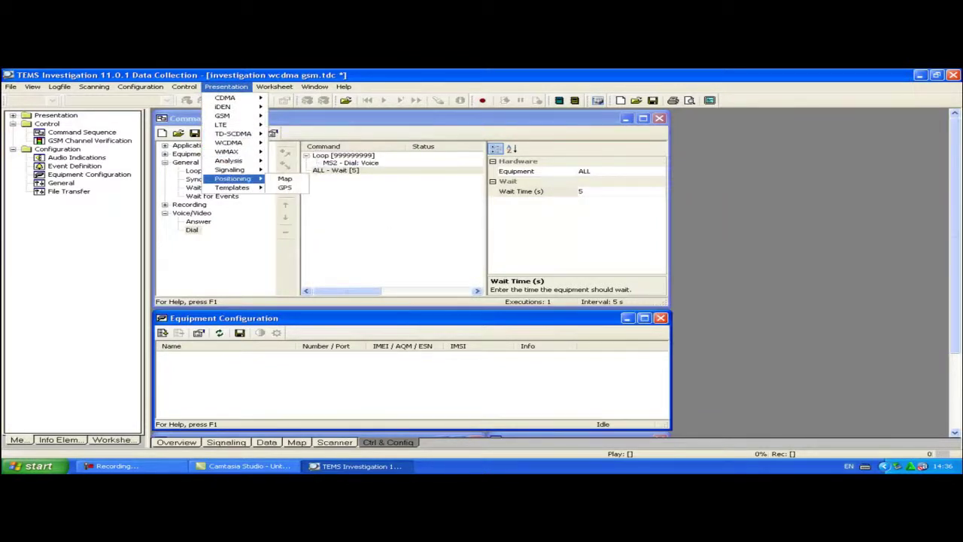
pyautogui.press('Left')
pyautogui.press('Up')
pyautogui.press('Up')
pyautogui.press('Up')
pyautogui.press('Up')
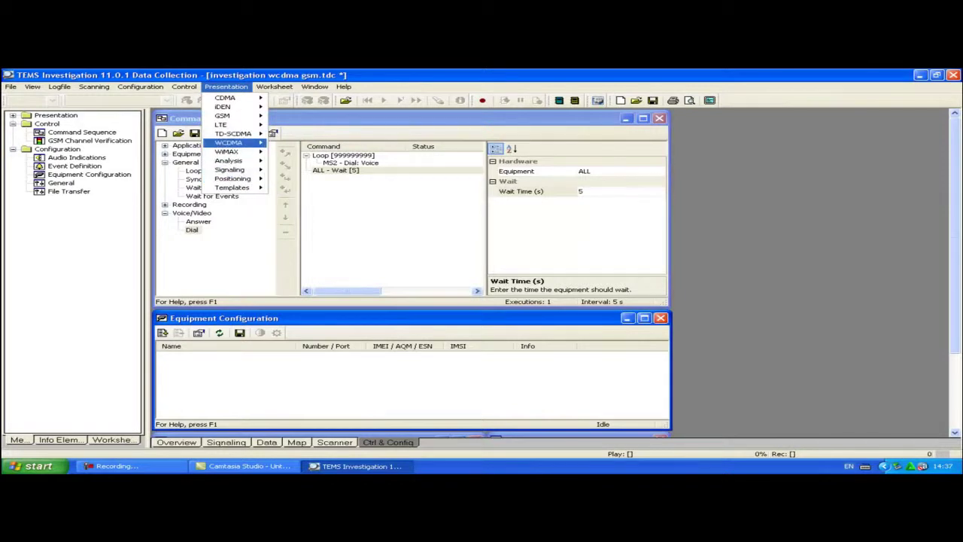
pyautogui.press('Right')
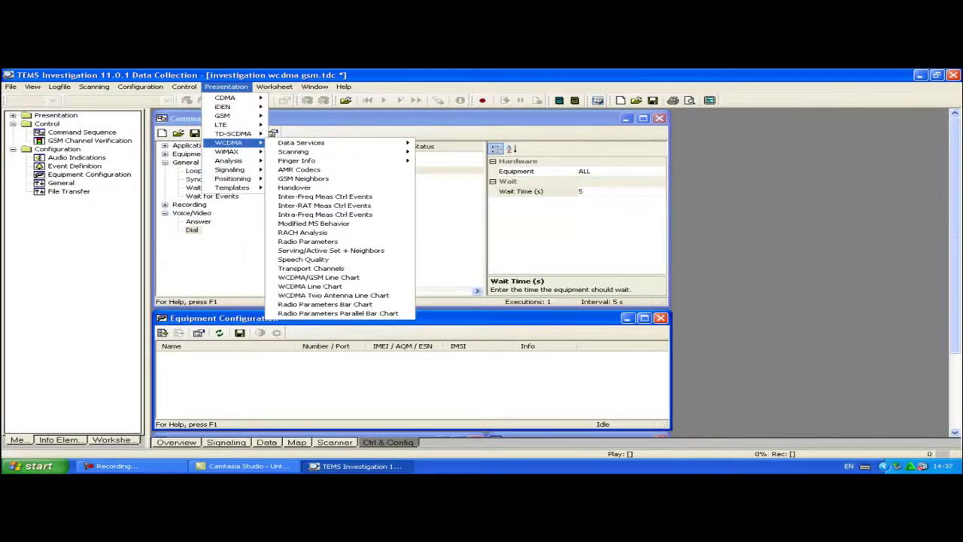
pyautogui.press('Down')
pyautogui.press('Down')
pyautogui.press('Down')
pyautogui.press('Down')
pyautogui.press('Right')
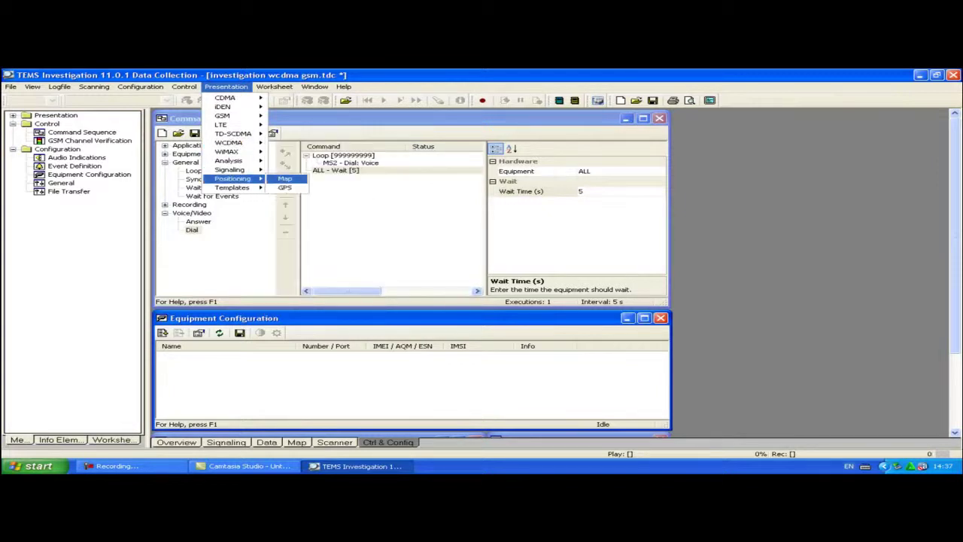
pyautogui.press('Return')
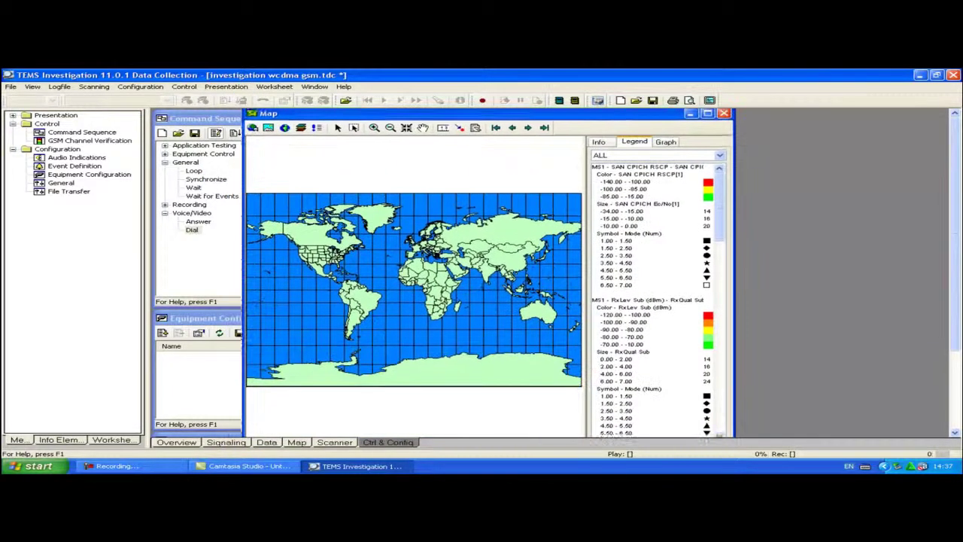
# Turn off the Event, Cell and Pinpoint layers in the map's theme settings
pyautogui.click(316, 124)
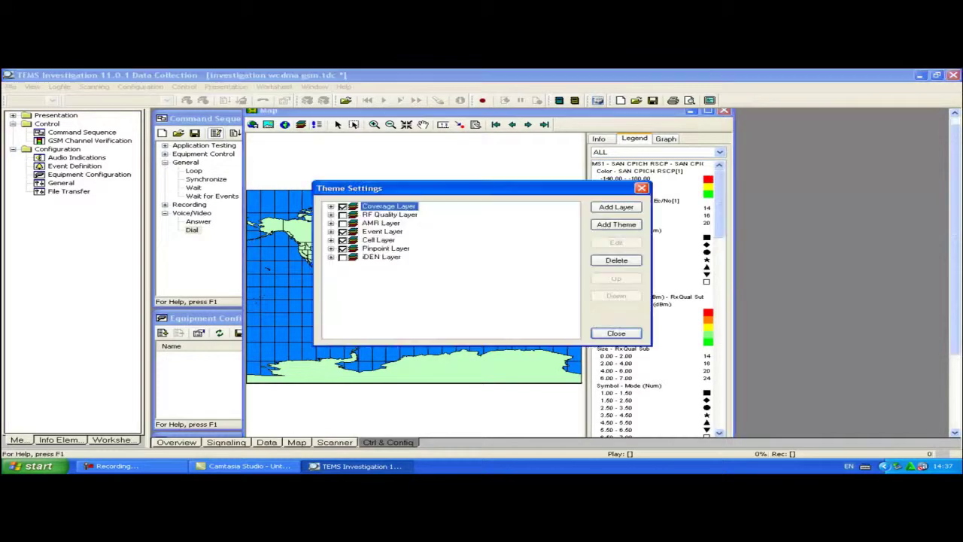
pyautogui.click(342, 231)
pyautogui.click(342, 240)
# Set the mobile of the Coverage Layer's SAN CPICH RSCP theme to MS2
pyautogui.click(330, 206)
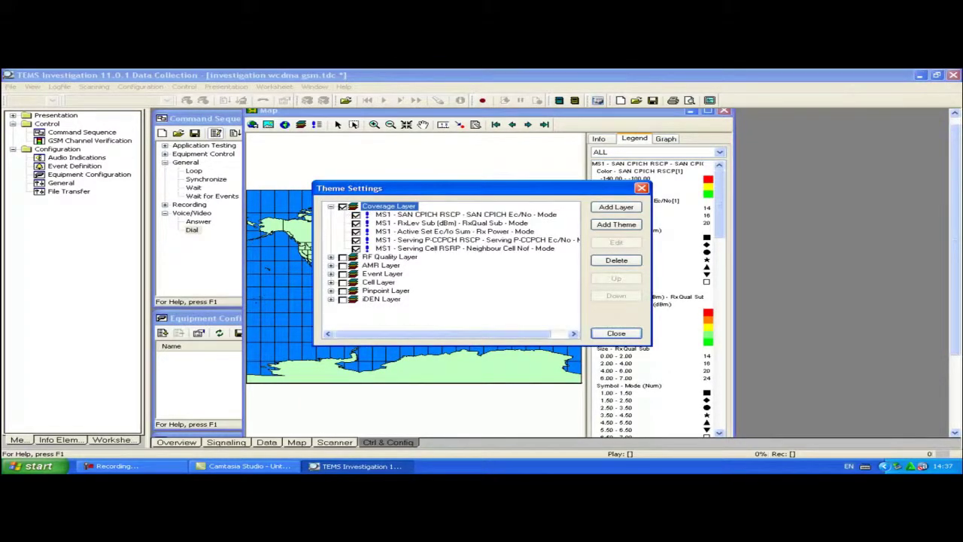
pyautogui.press('Down')
pyautogui.press('Return')
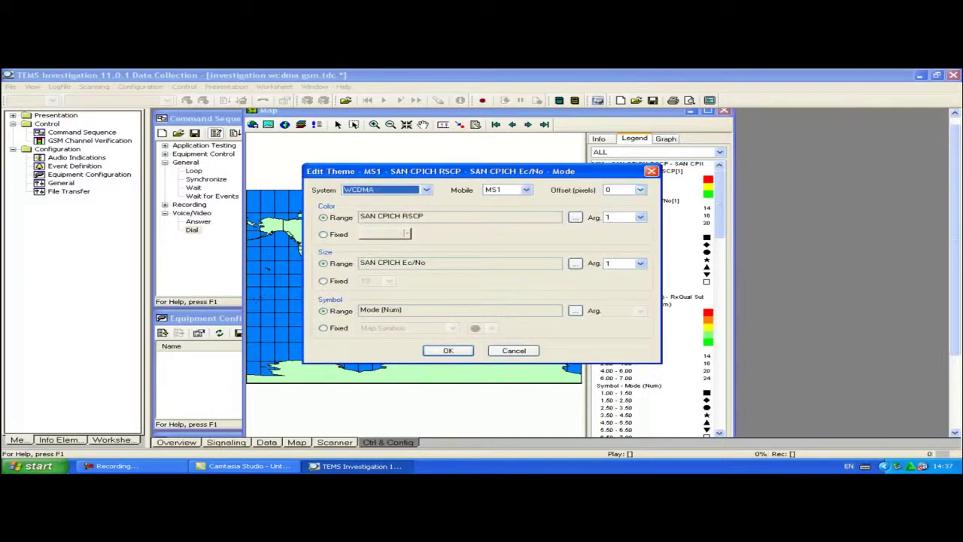
pyautogui.click(526, 190)
pyautogui.click(494, 205)
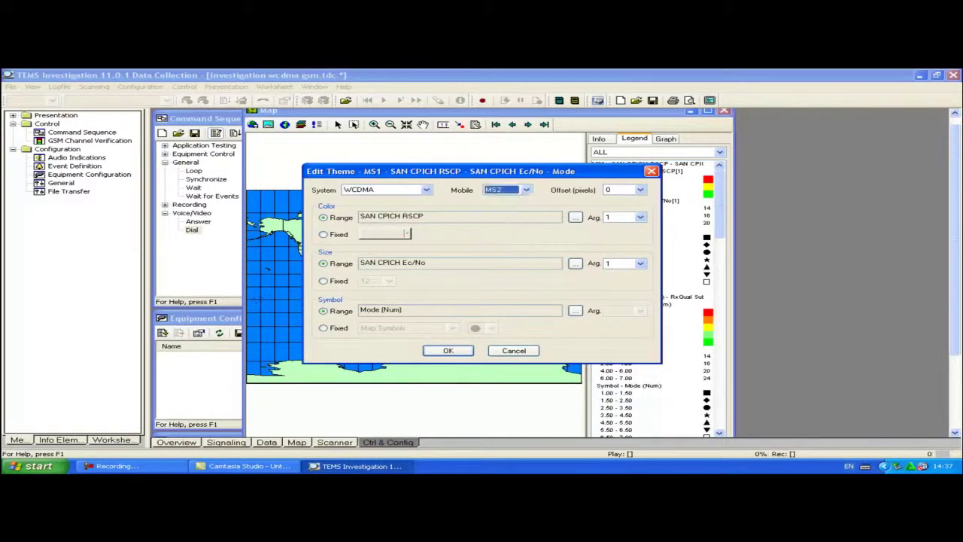
pyautogui.press('Return')
# Set the mobile of the RxLev Sub (dBm) coverage theme to MS2
pyautogui.press('Down')
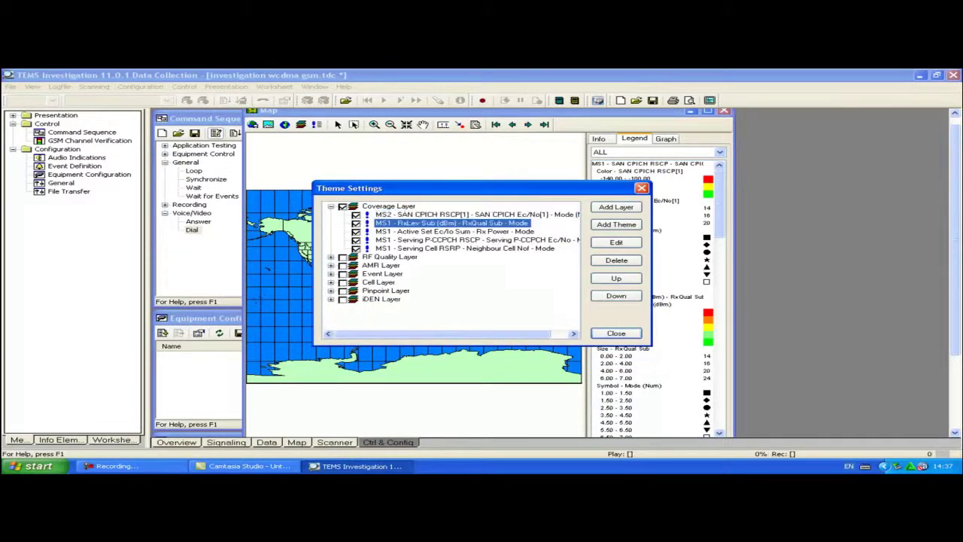
pyautogui.press('Return')
pyautogui.click(526, 189)
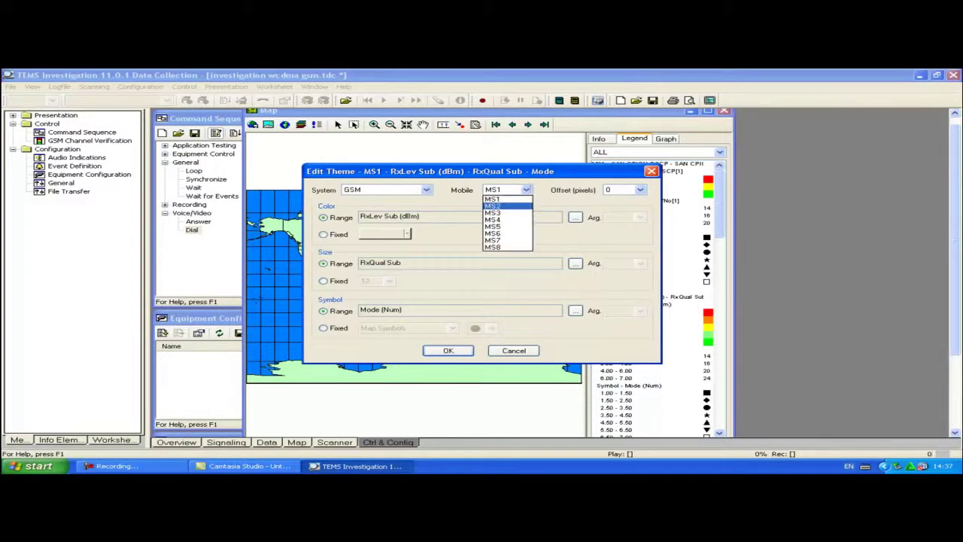
pyautogui.click(494, 204)
pyautogui.press('Return')
# Set the mobile of the Active Set Ec/Io Sum coverage theme to MS2
pyautogui.press('Down')
pyautogui.press('Return')
pyautogui.press('Tab')
pyautogui.hotkey('alt', 'Down')
pyautogui.press('Down')
pyautogui.press('Return')
pyautogui.press('Return')
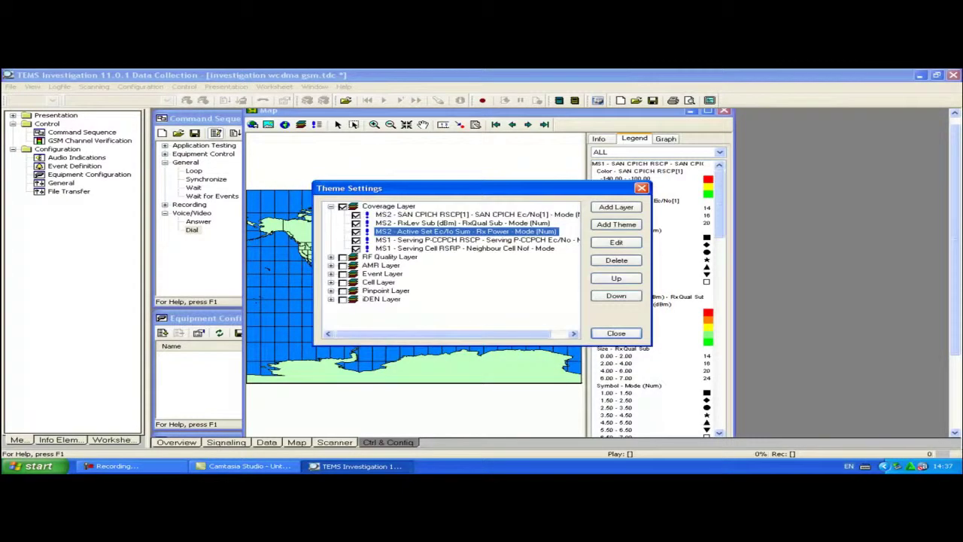
# Set the mobile of the Serving P-CCPCH RSCP coverage theme to MS2
pyautogui.press('Down')
pyautogui.press('Return')
pyautogui.press('Tab')
pyautogui.hotkey('alt', 'Down')
pyautogui.press('Down')
pyautogui.press('Return')
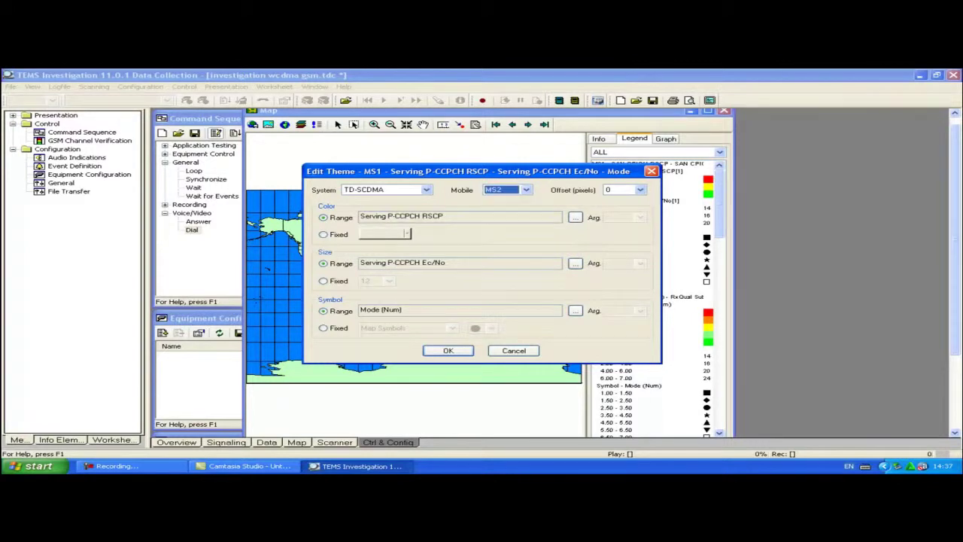
pyautogui.press('Return')
# Set the mobile of the Serving Cell RSRP coverage theme to MS2 and close the theme settings
pyautogui.press('Down')
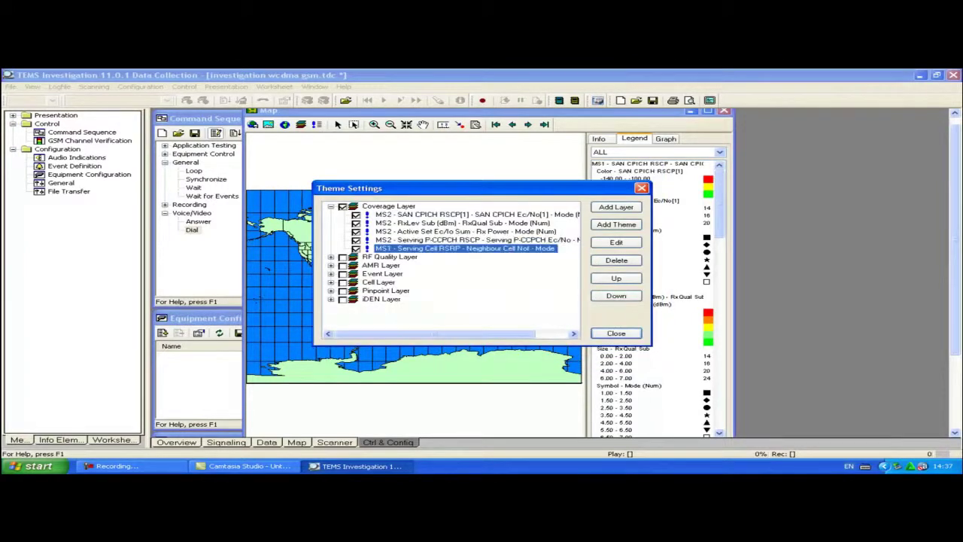
pyautogui.press('Return')
pyautogui.press('Tab')
pyautogui.hotkey('alt', 'Down')
pyautogui.press('Down')
pyautogui.press('Return')
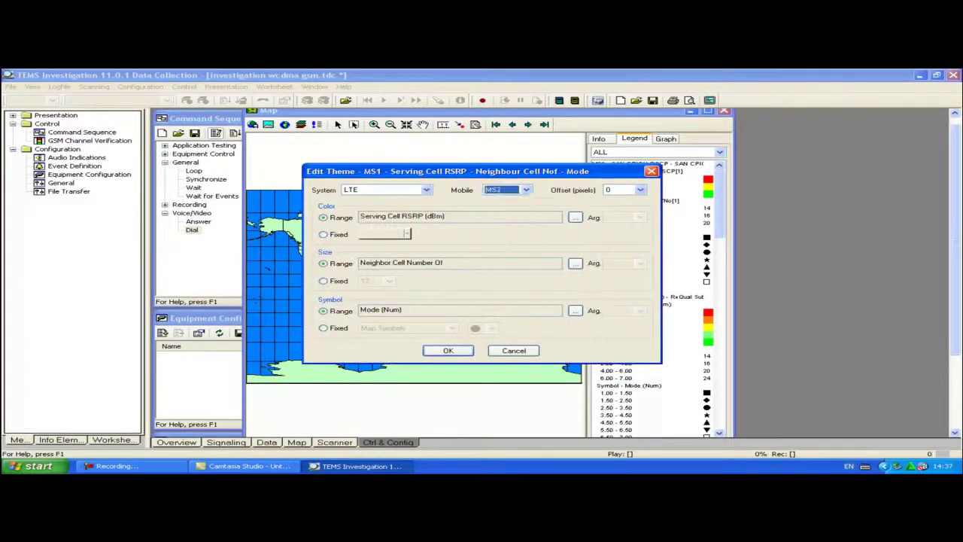
pyautogui.press('Return')
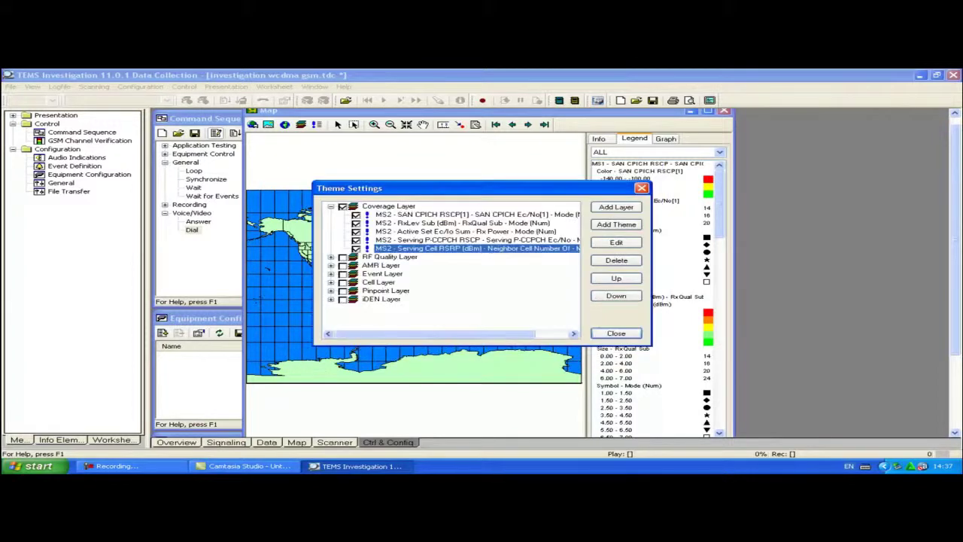
pyautogui.click(615, 332)
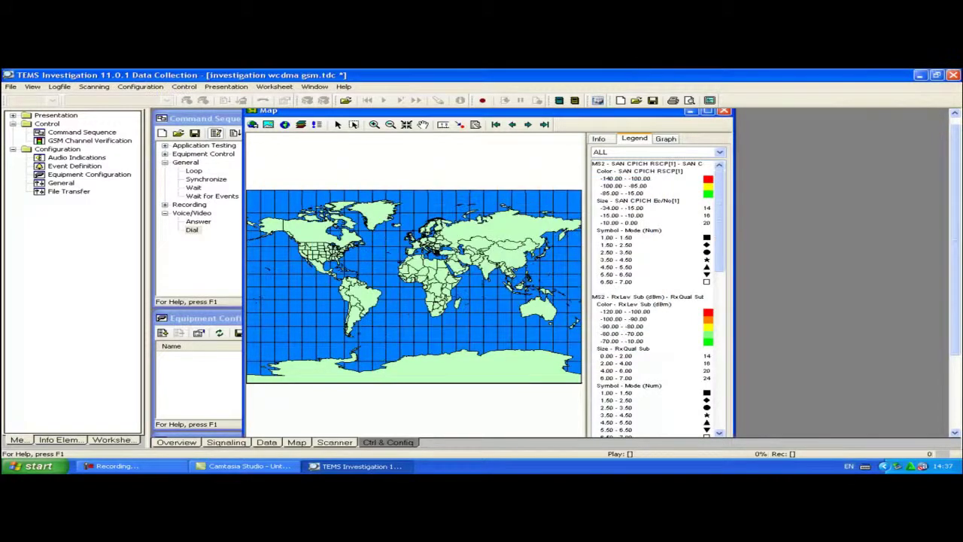
# Start adding a map layer and browse Local Disk (D:) to the folder "G cell & map jateng _xl"
pyautogui.click(301, 124)
pyautogui.click(545, 246)
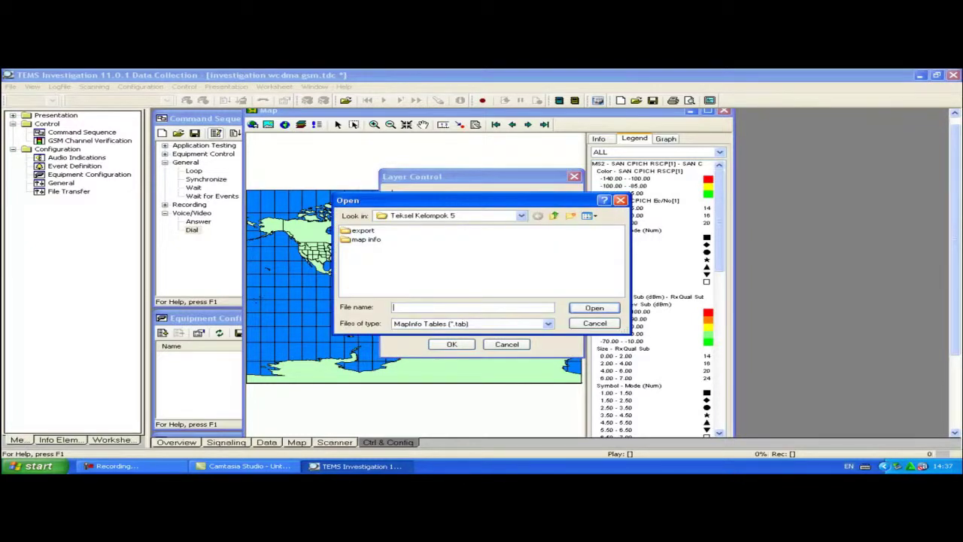
pyautogui.doubleClick(366, 240)
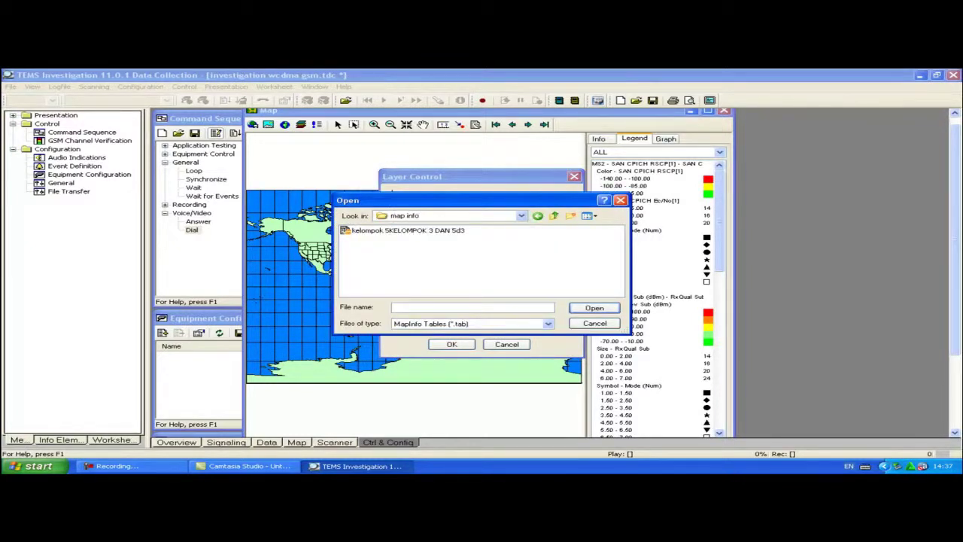
pyautogui.click(538, 215)
pyautogui.click(554, 216)
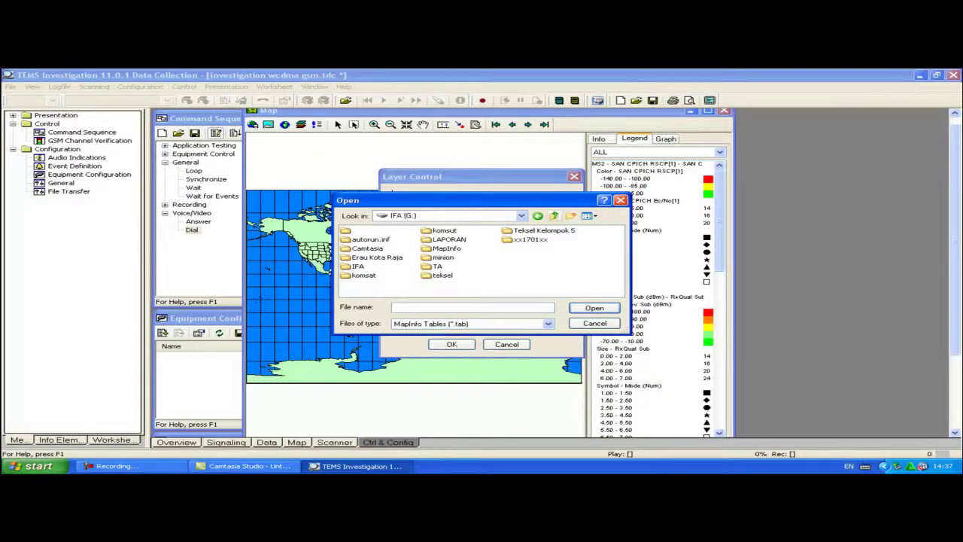
pyautogui.click(520, 216)
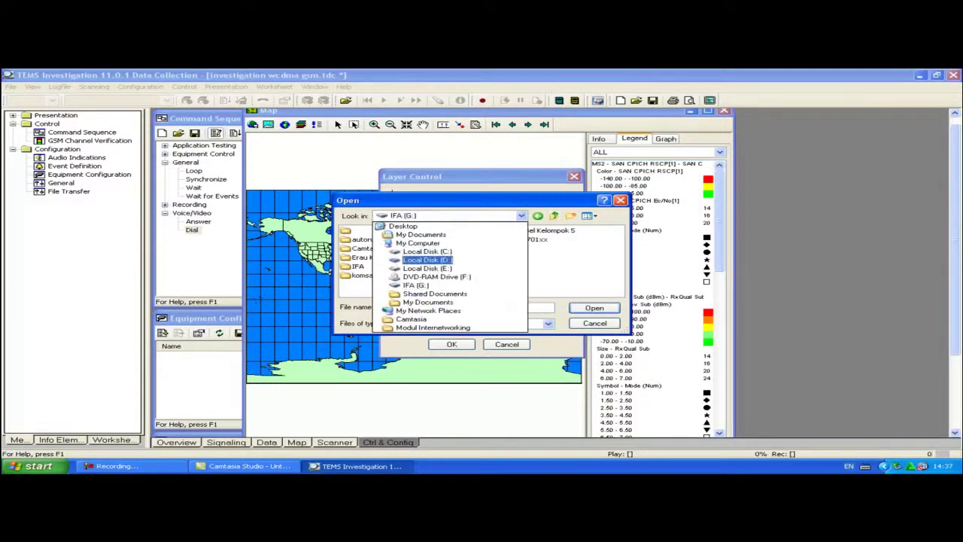
pyautogui.click(426, 258)
pyautogui.doubleClick(359, 266)
pyautogui.doubleClick(386, 239)
pyautogui.doubleClick(390, 230)
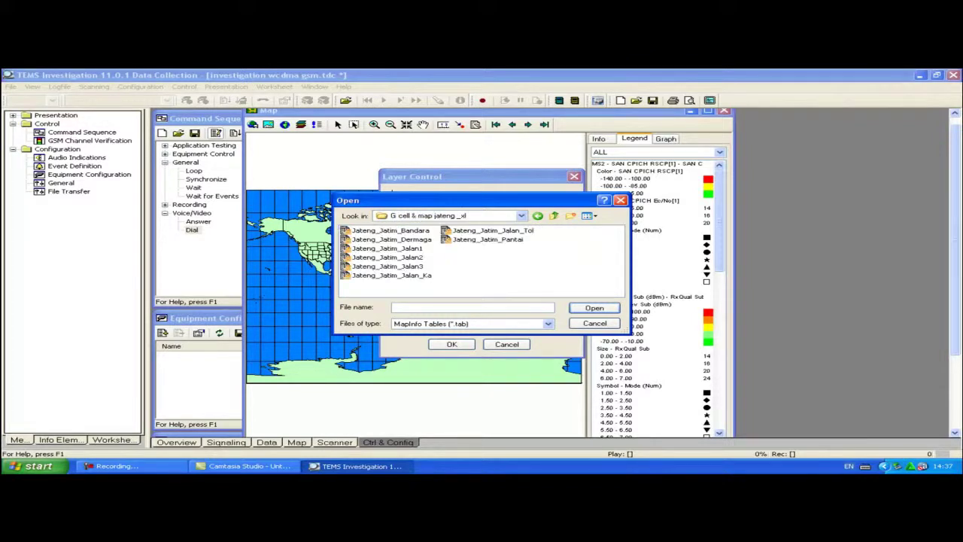
# Add the road tables Jateng_Jatim_Jalan1, Jateng_Jatim_Jalan2 and Jateng_Jatim_Jalan3 as map layers
pyautogui.moveTo(433, 252); pyautogui.dragTo(418, 267)
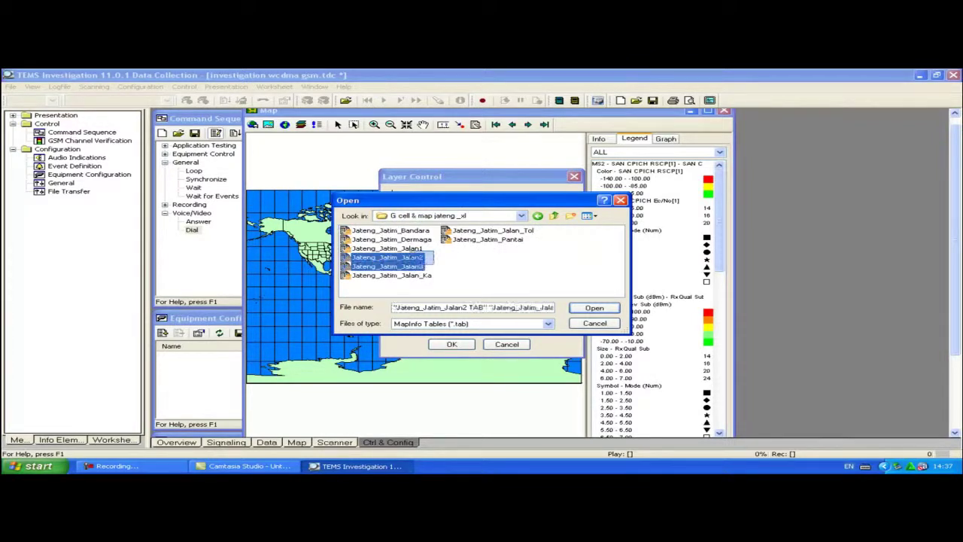
pyautogui.keyDown('ctrl'); pyautogui.click(387, 248); pyautogui.keyUp('ctrl')
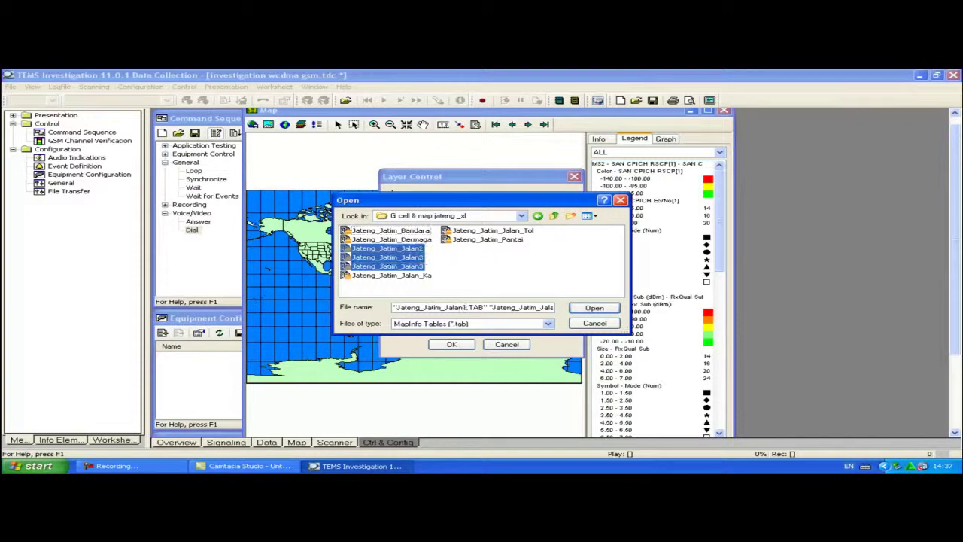
pyautogui.click(593, 308)
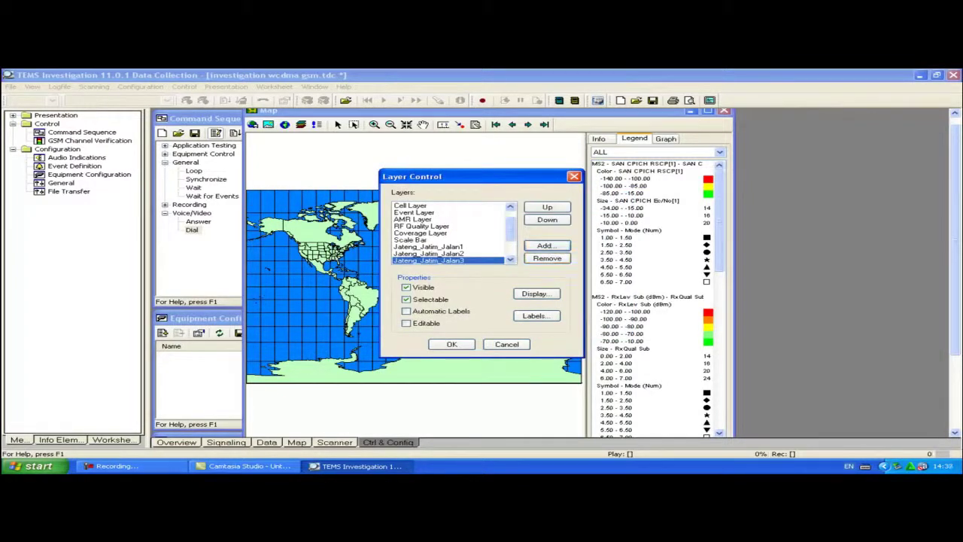
# Add the gcell and gsite tables from the 20151012 folder on Local Disk (D:) as map layers
pyautogui.click(547, 245)
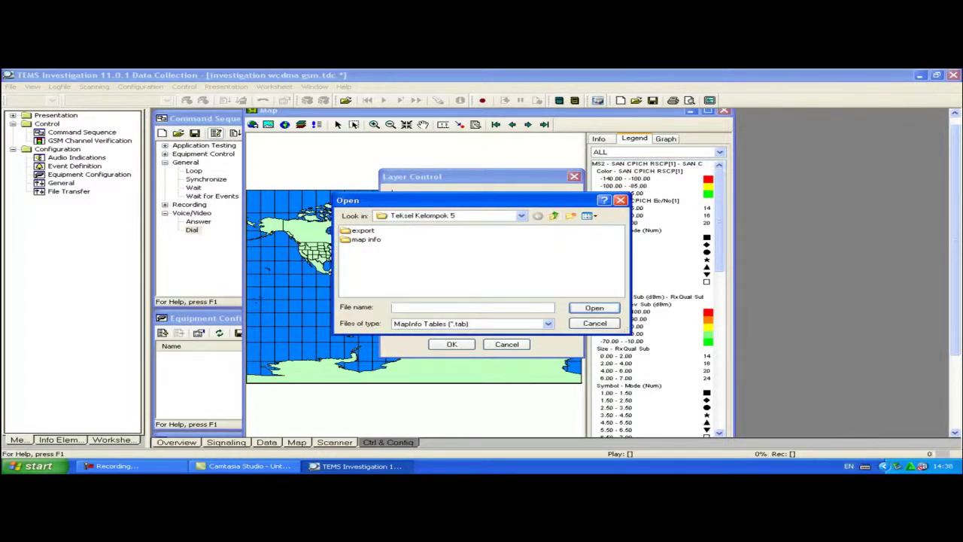
pyautogui.click(451, 215)
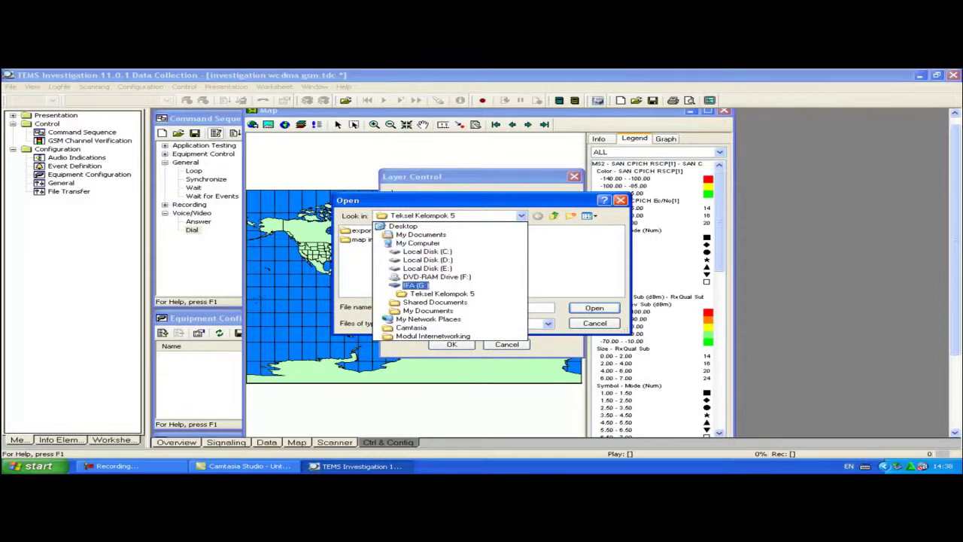
pyautogui.click(428, 259)
pyautogui.doubleClick(359, 267)
pyautogui.doubleClick(376, 230)
pyautogui.doubleClick(369, 231)
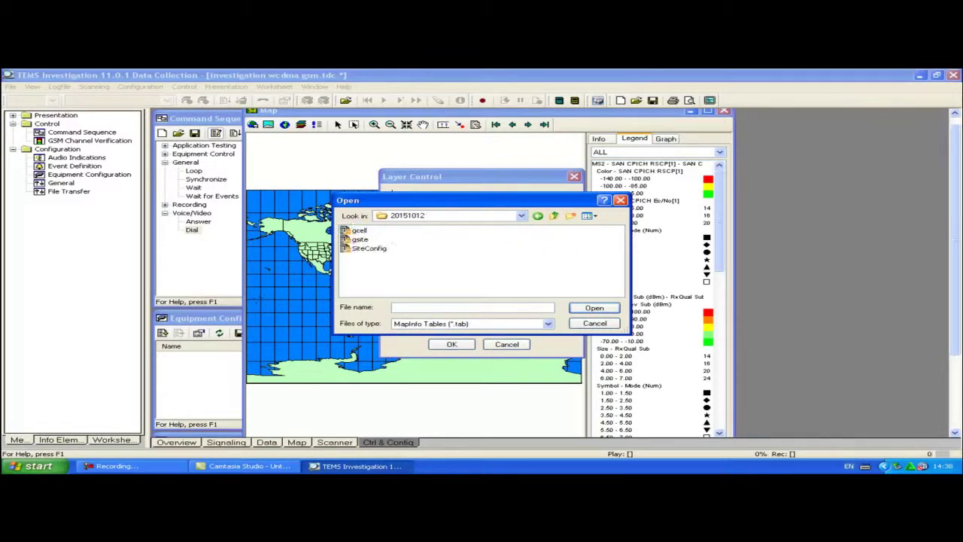
pyautogui.click(361, 239)
pyautogui.keyDown('ctrl'); pyautogui.click(362, 230); pyautogui.keyUp('ctrl')
pyautogui.click(594, 307)
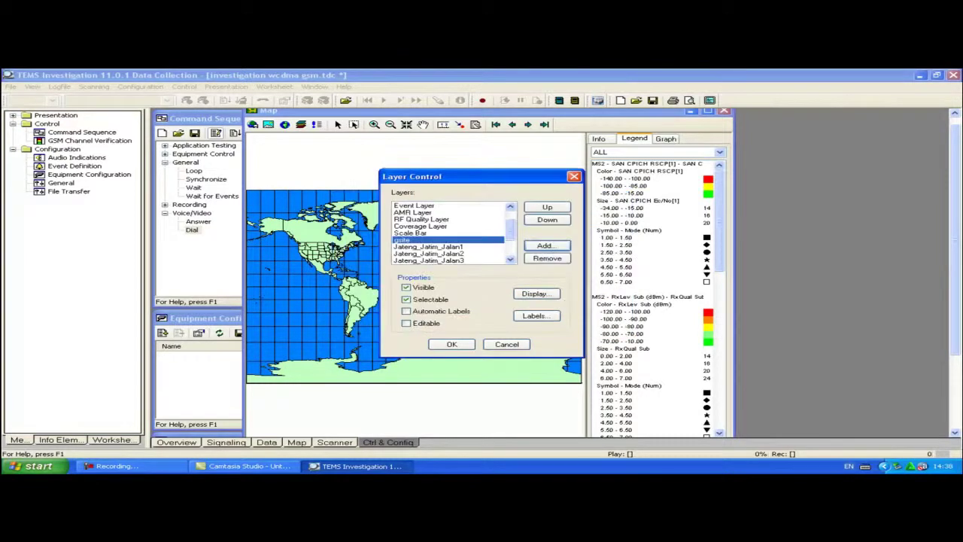
# Enable automatic labels for the gsite, Jateng_Jatim_Jalan1, Jalan2, Jalan3 and gcell layers and apply the layer settings
pyautogui.click(406, 310)
pyautogui.click(428, 247)
pyautogui.click(406, 311)
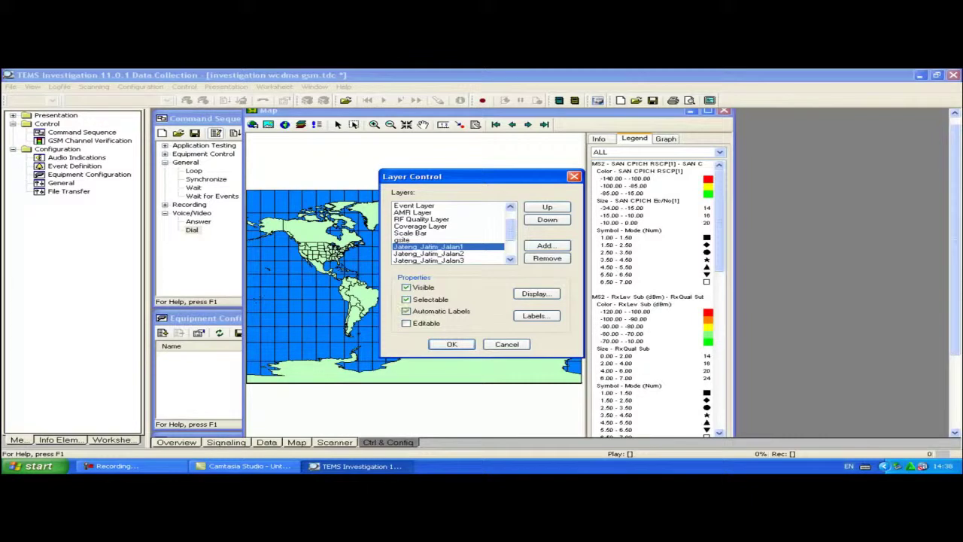
pyautogui.click(428, 254)
pyautogui.click(406, 311)
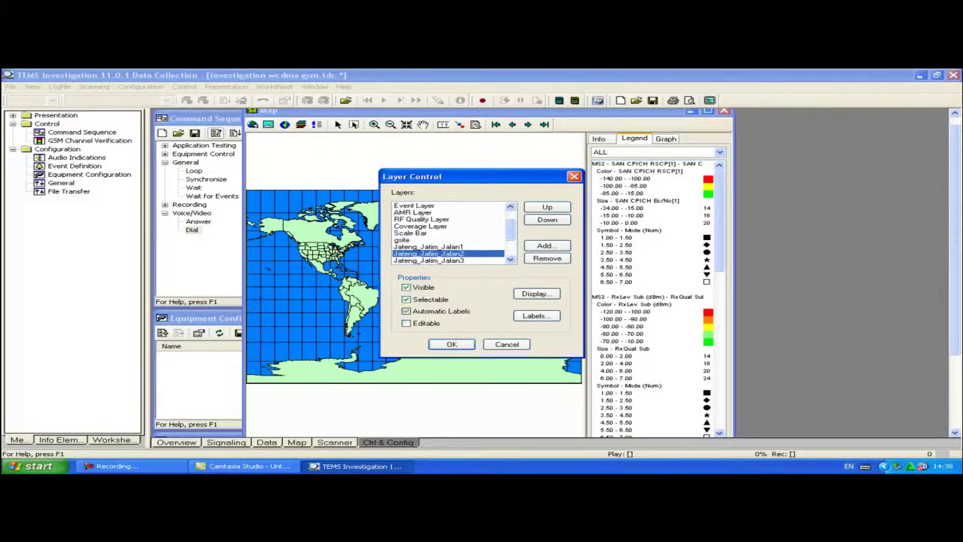
pyautogui.click(428, 261)
pyautogui.click(407, 310)
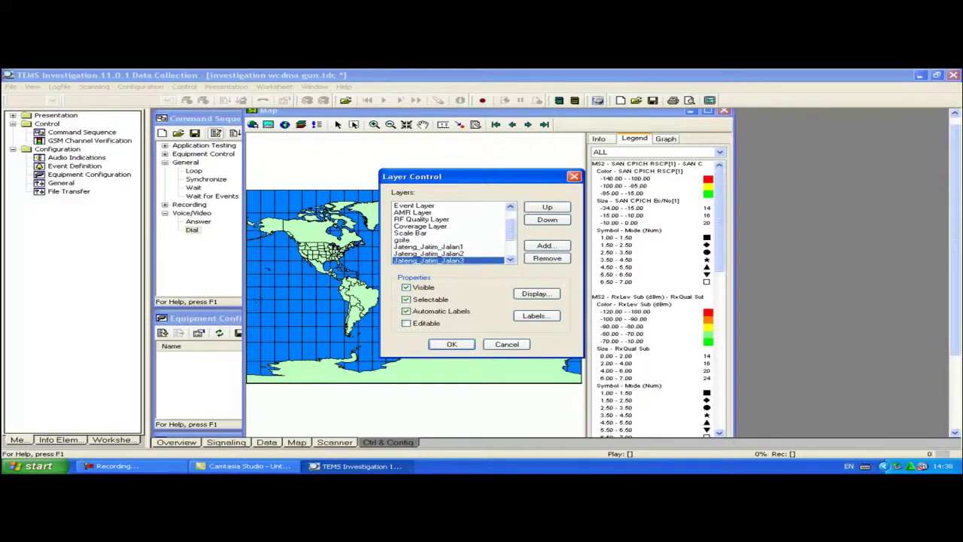
pyautogui.press('Down')
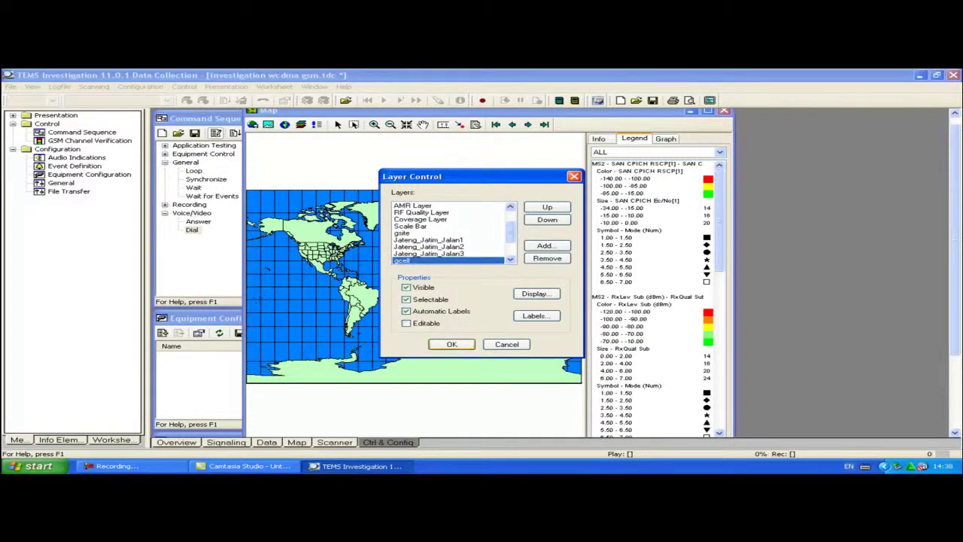
pyautogui.click(451, 343)
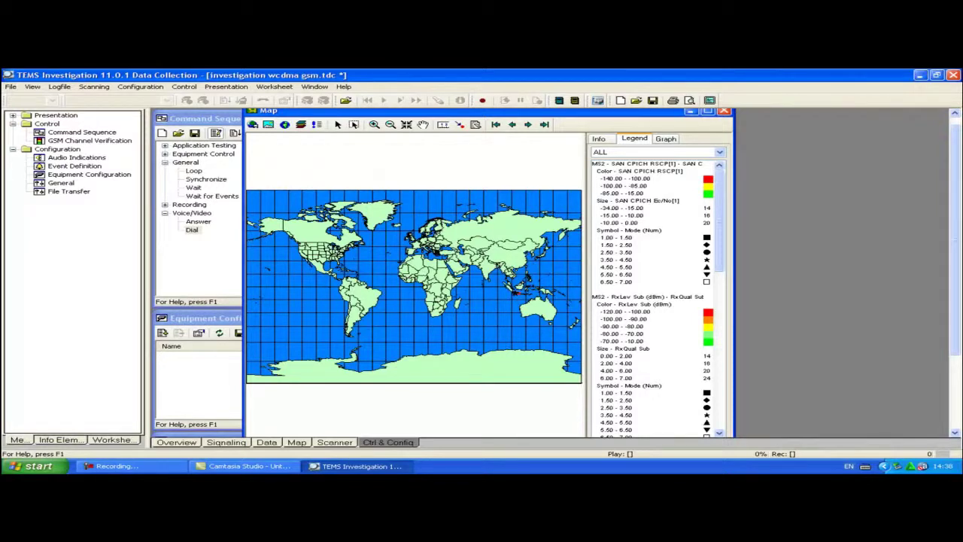
# Open the GPS presentation window and place it beside the map, level with its upper edge
pyautogui.click(225, 86)
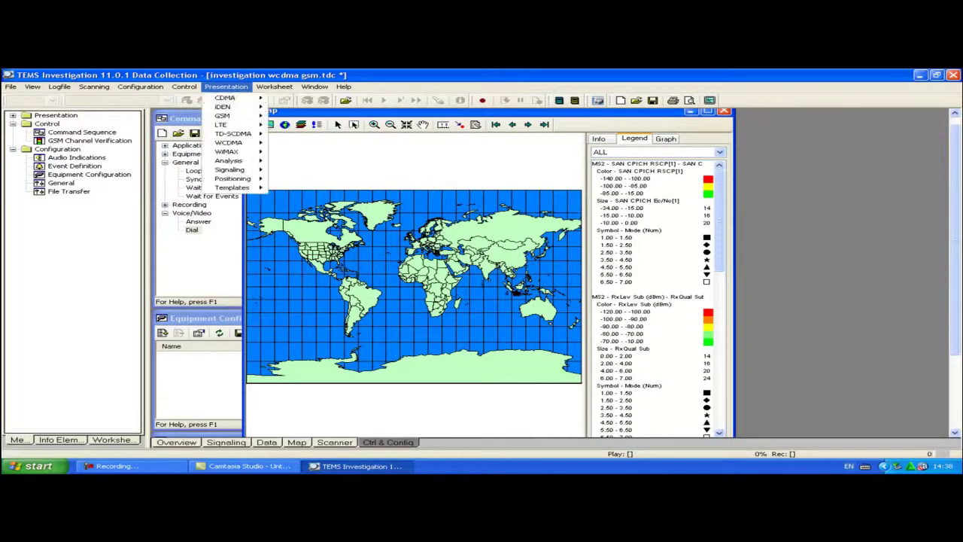
pyautogui.moveTo(233, 179)
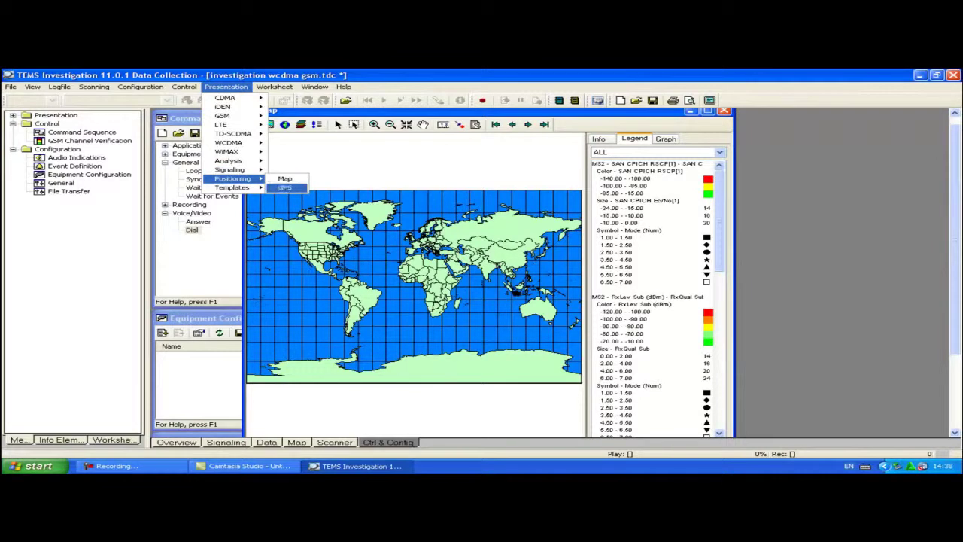
pyautogui.click(286, 187)
pyautogui.moveTo(316, 208); pyautogui.dragTo(769, 115)
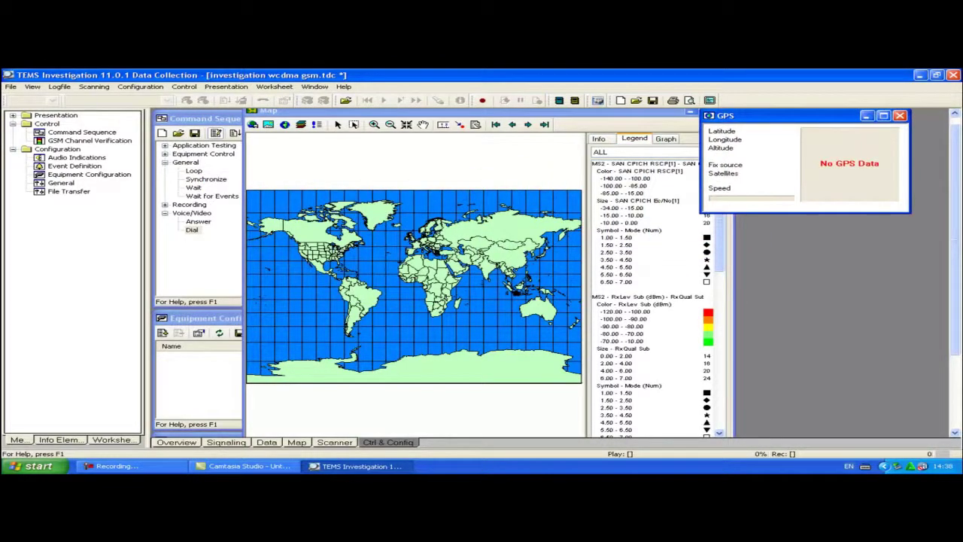
# Open the WCDMA Radio Parameters window, place it over the command sequence area and enlarge it slightly
pyautogui.click(226, 87)
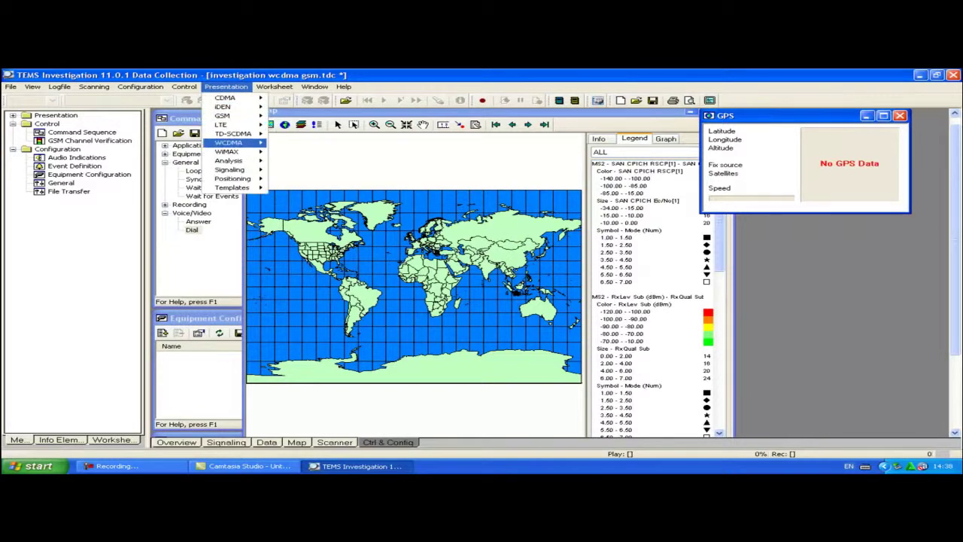
pyautogui.moveTo(233, 142)
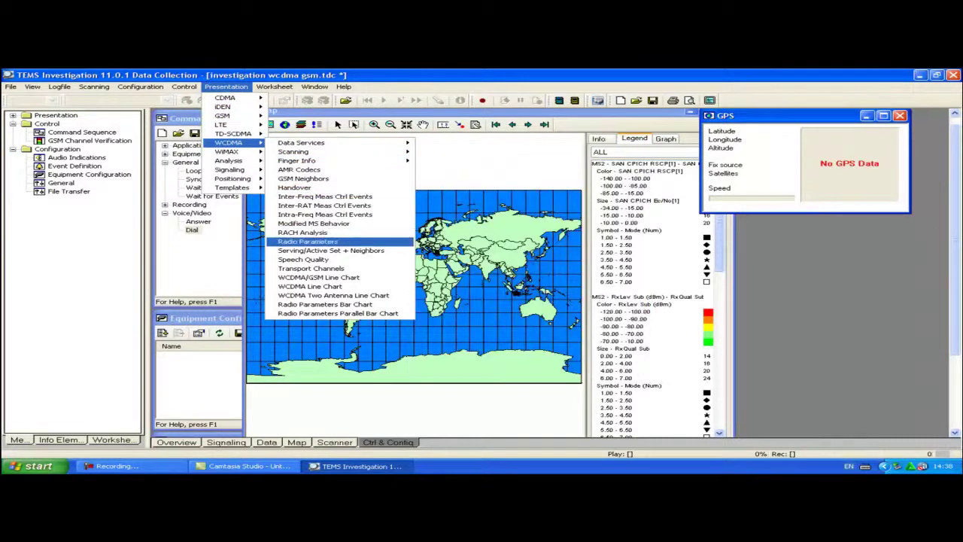
pyautogui.press('Return')
pyautogui.moveTo(338, 224); pyautogui.dragTo(254, 125)
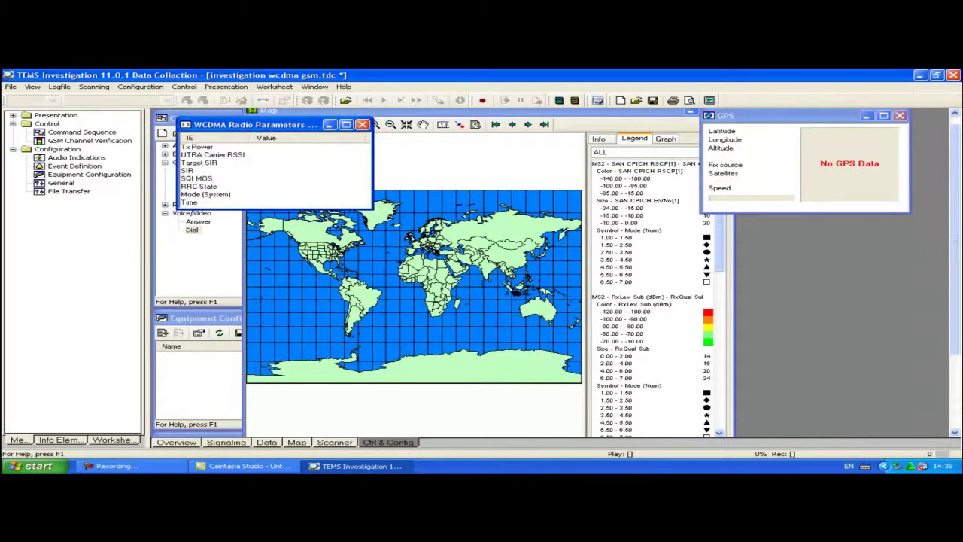
pyautogui.moveTo(371, 208); pyautogui.dragTo(384, 236)
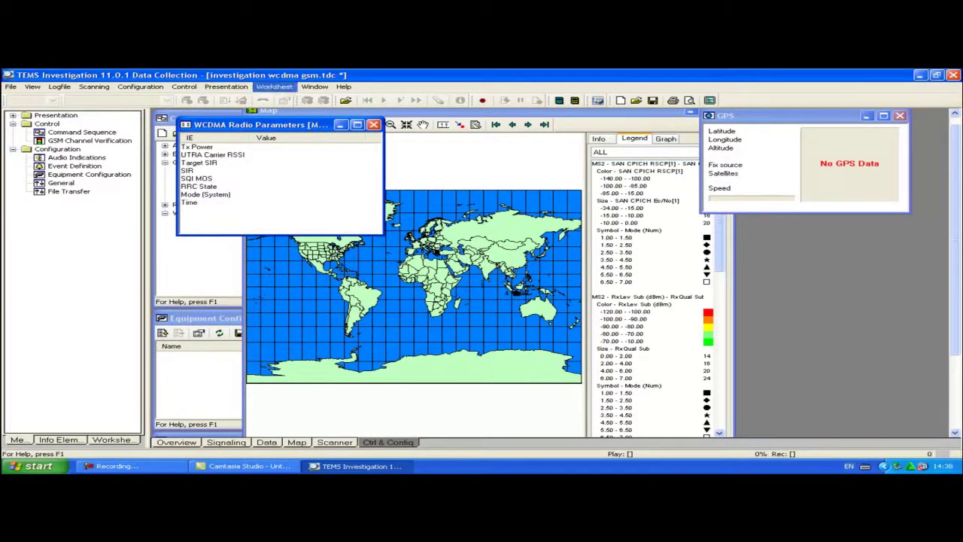
# Open the WCDMA Serving/Active Set + Neighbors window and place it just below the GPS window
pyautogui.click(225, 87)
pyautogui.moveTo(229, 142)
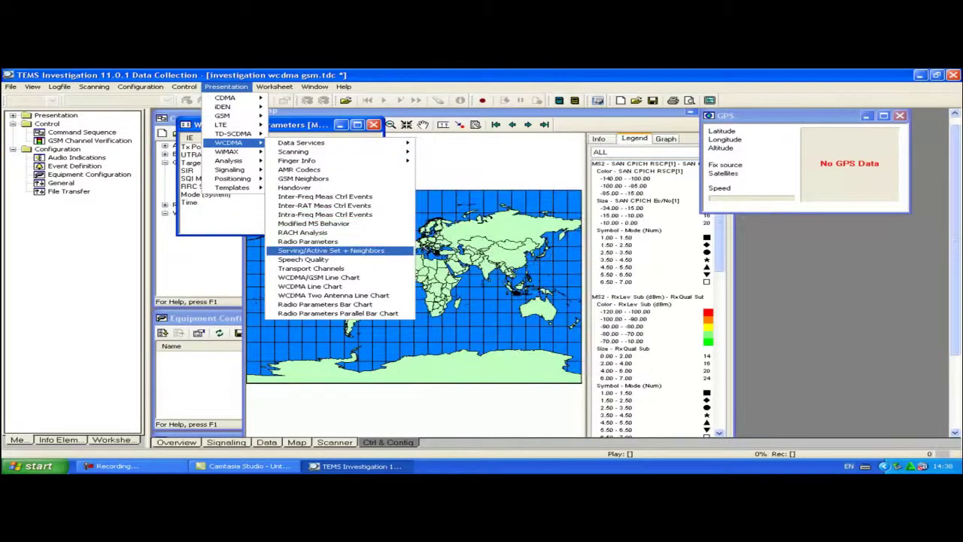
pyautogui.click(331, 251)
pyautogui.moveTo(301, 117); pyautogui.dragTo(656, 224)
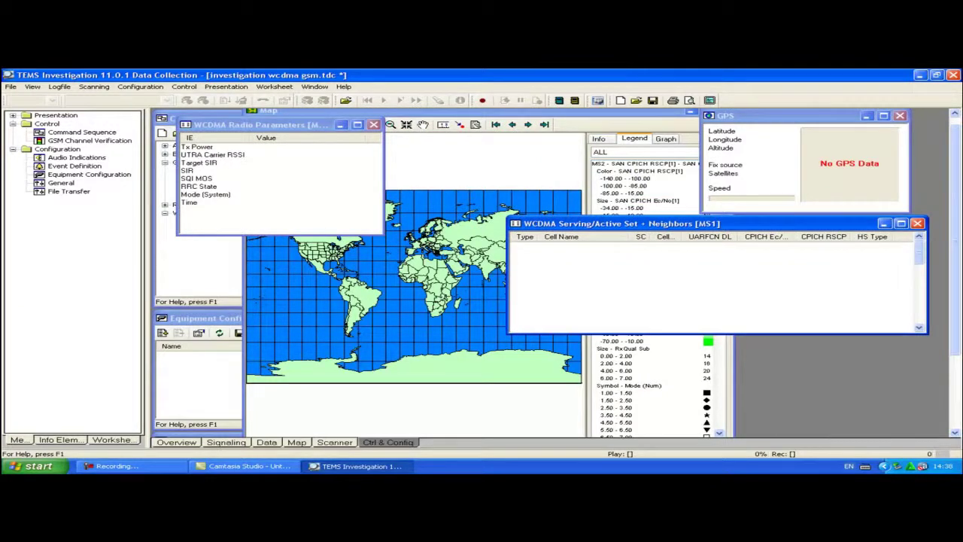
# Set the mobile of the WCDMA Radio Parameters window to MS2 and place it below the Serving/Active Set + Neighbors window
pyautogui.moveTo(271, 124); pyautogui.dragTo(387, 124)
pyautogui.rightClick(409, 171)
pyautogui.click(444, 211)
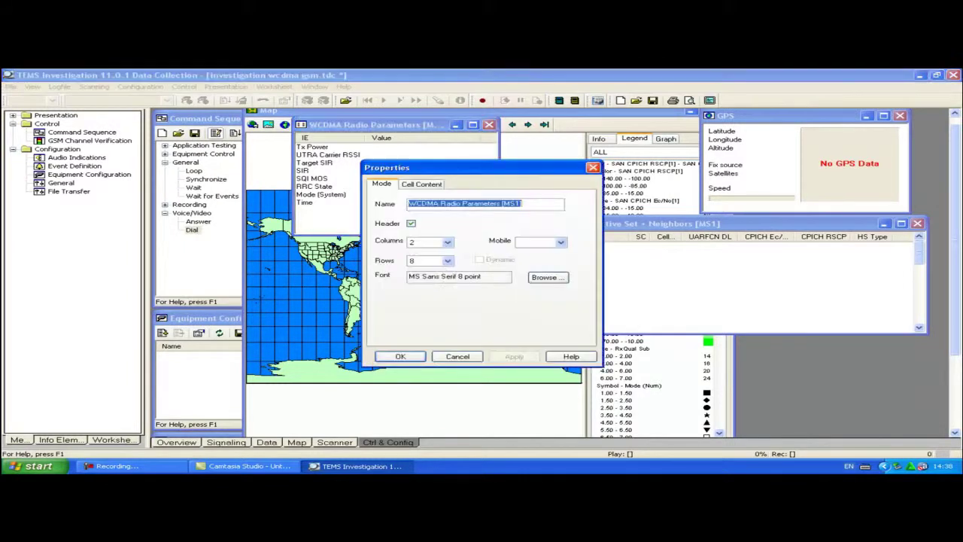
pyautogui.click(560, 241)
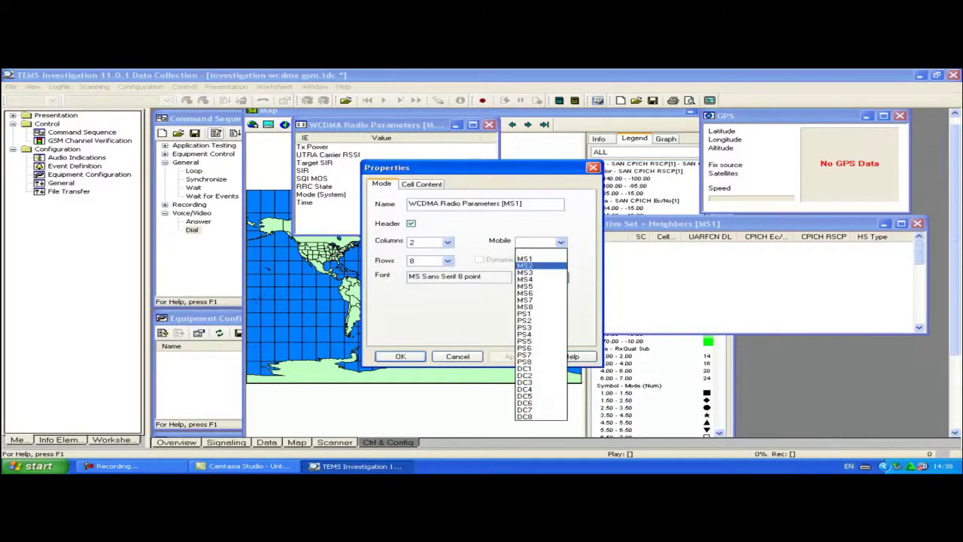
pyautogui.click(524, 266)
pyautogui.click(421, 183)
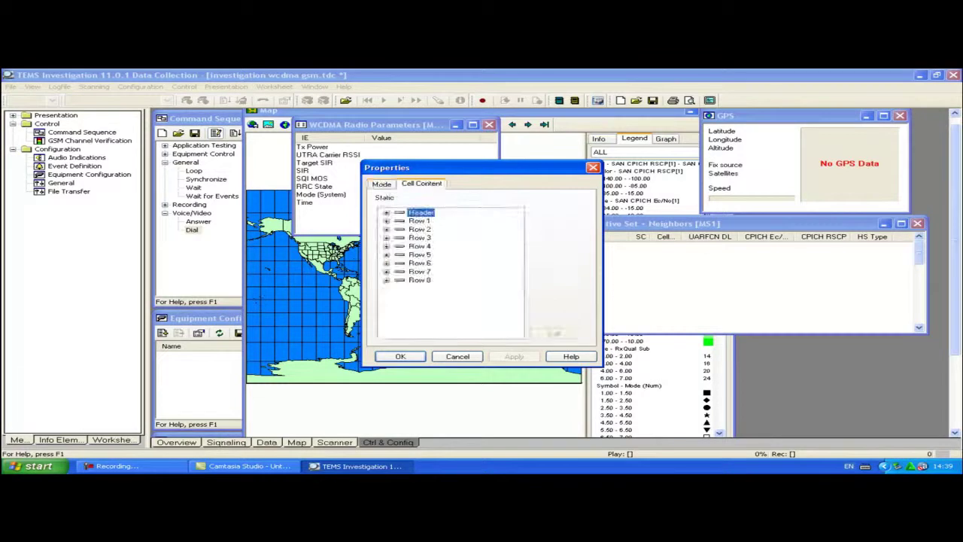
pyautogui.click(381, 183)
pyautogui.click(400, 356)
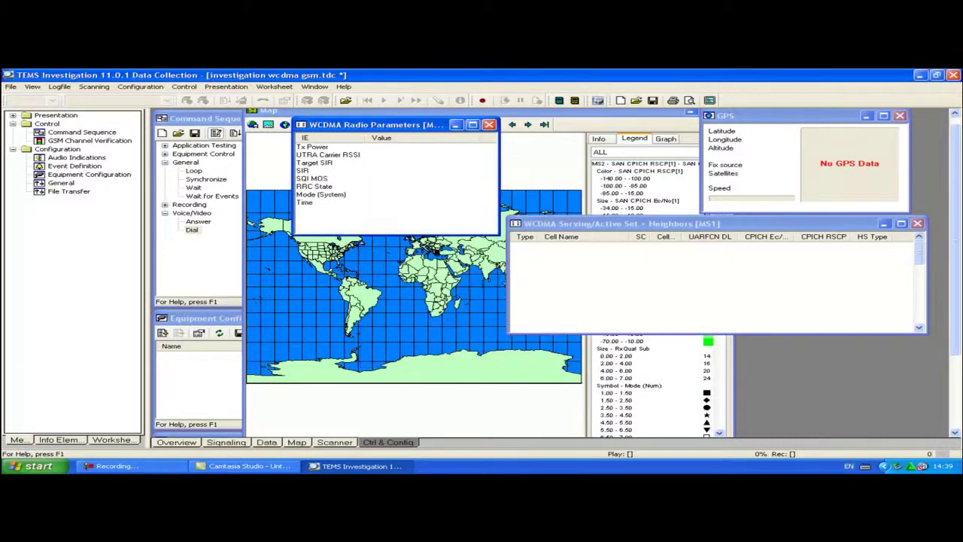
pyautogui.moveTo(376, 124); pyautogui.dragTo(775, 336)
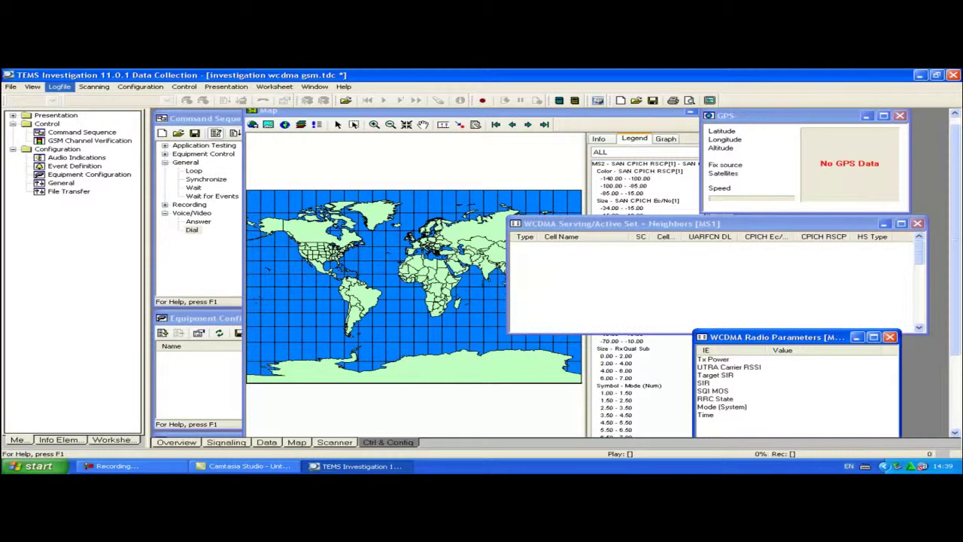
# Bring the map to the front and examine the labelled sites and roads on Java up close
pyautogui.press('F10')
pyautogui.click(365, 112)
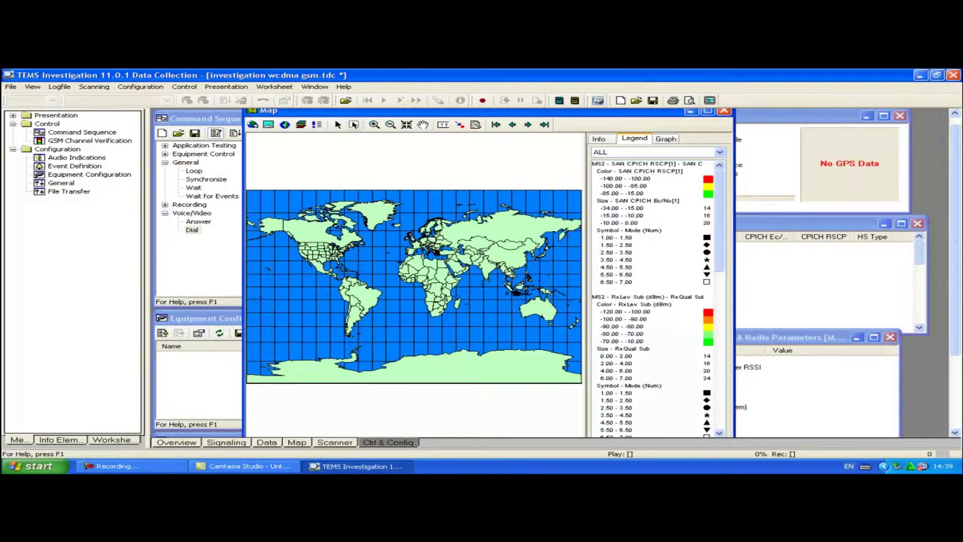
pyautogui.click(521, 292)
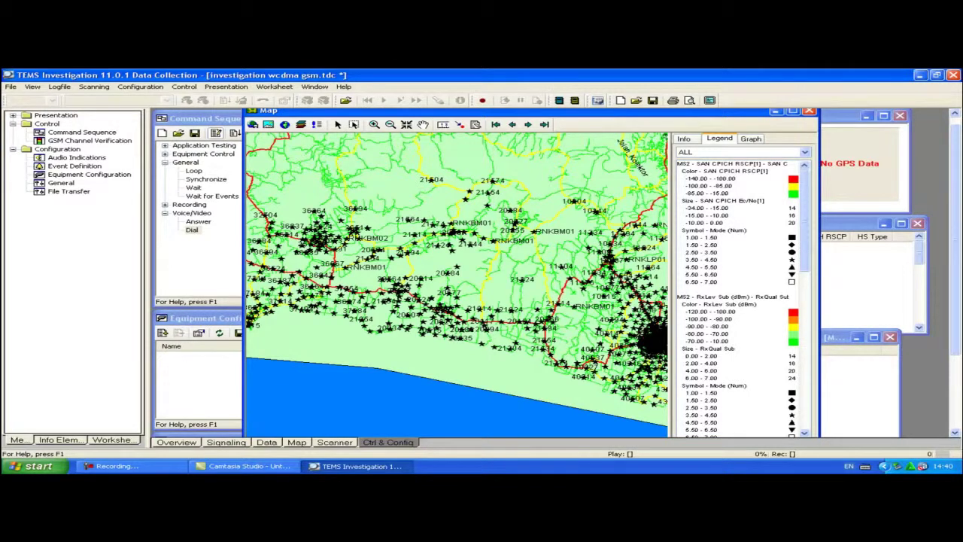
# Try to run the MS2 voice call command sequence, declining to continue without the requested equipment connected
pyautogui.click(198, 118)
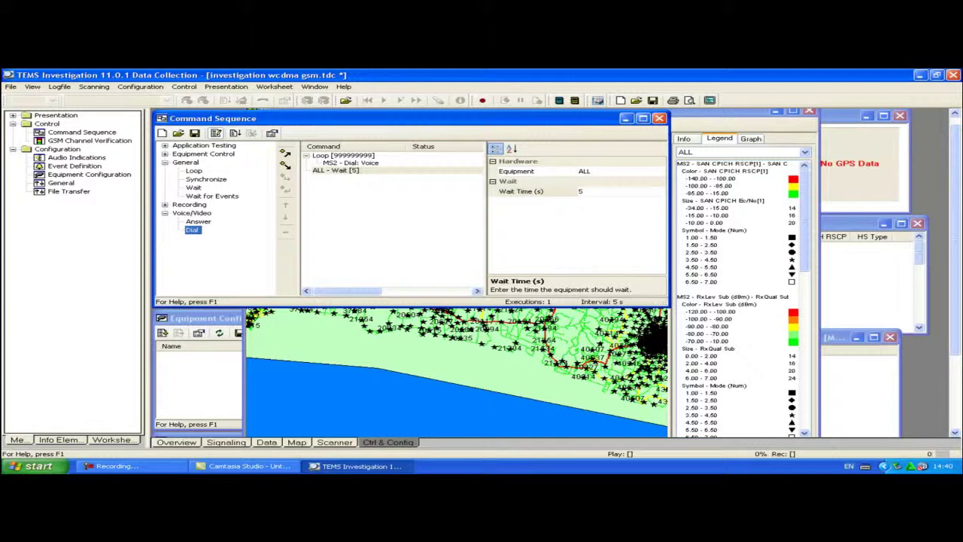
pyautogui.click(235, 133)
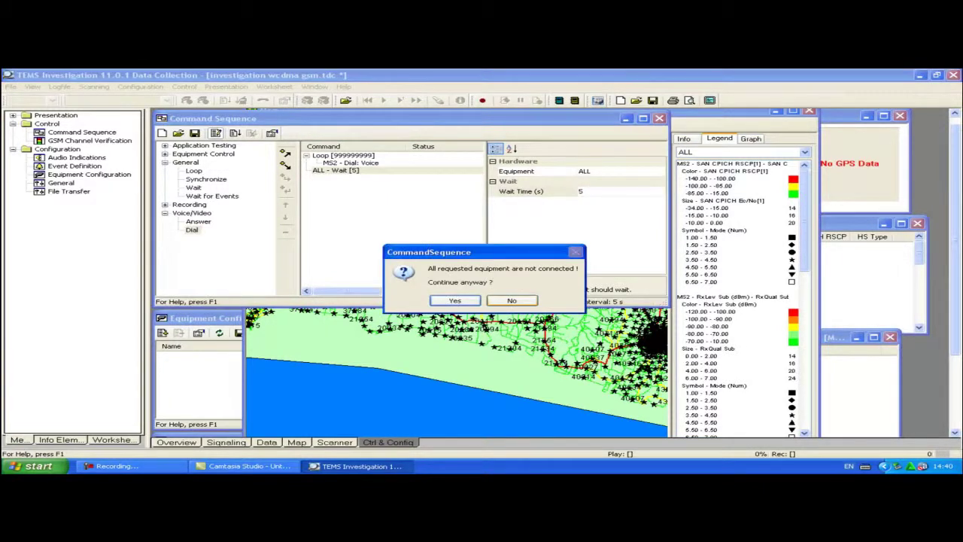
pyautogui.click(510, 300)
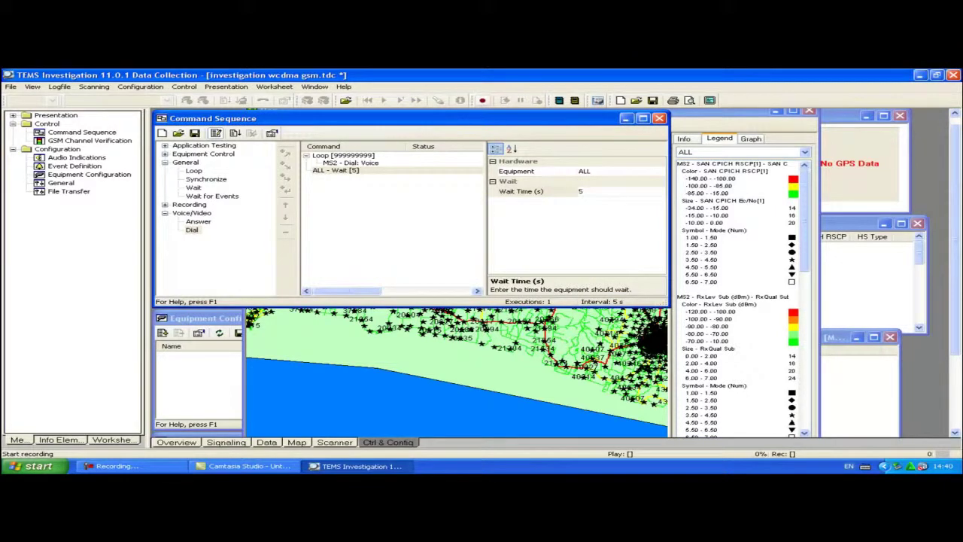
# Start recording a logfile, then cancel saving it in the Logfiles folder
pyautogui.click(482, 100)
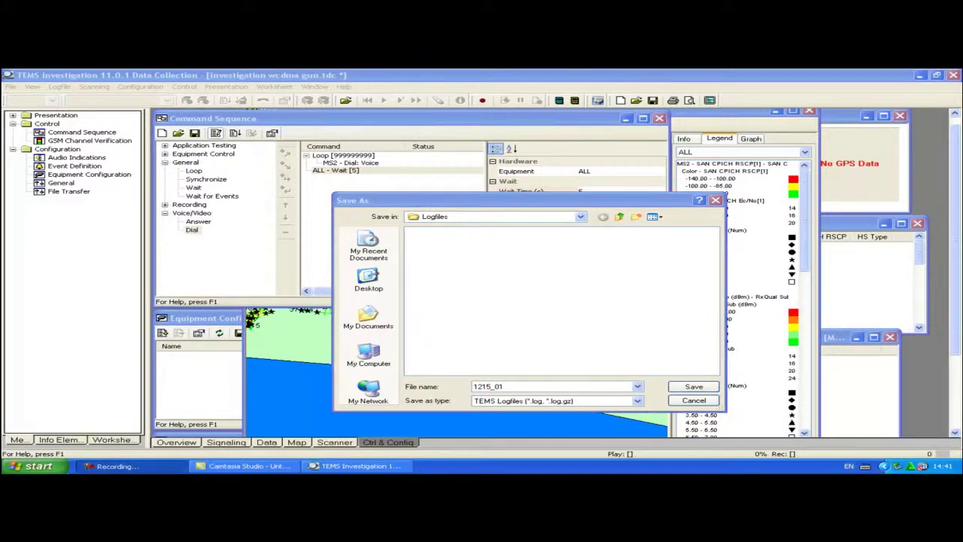
pyautogui.click(693, 401)
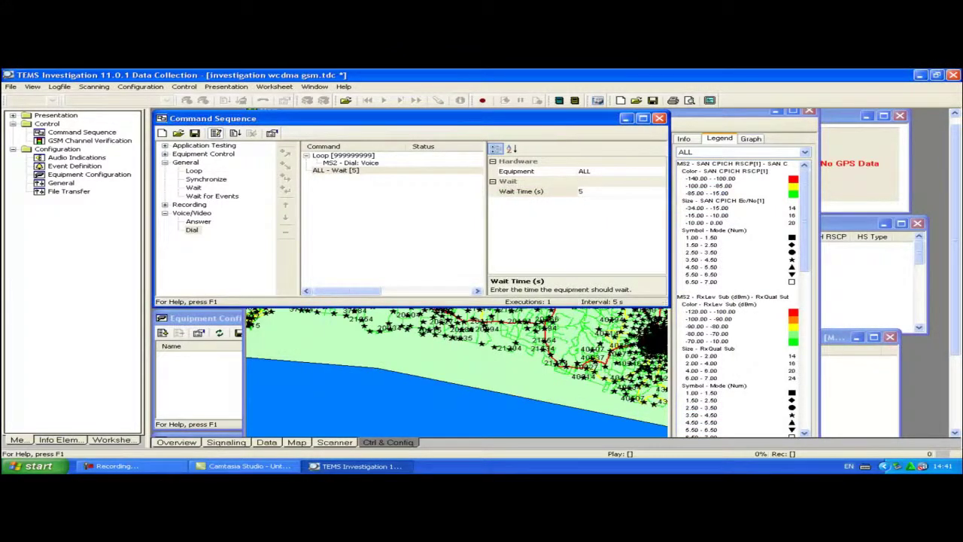
# Start the Report Generator and add the KELOMPOK 3 DAN 5 logfile from the Teksel Kelompok 5 folder
pyautogui.click(59, 87)
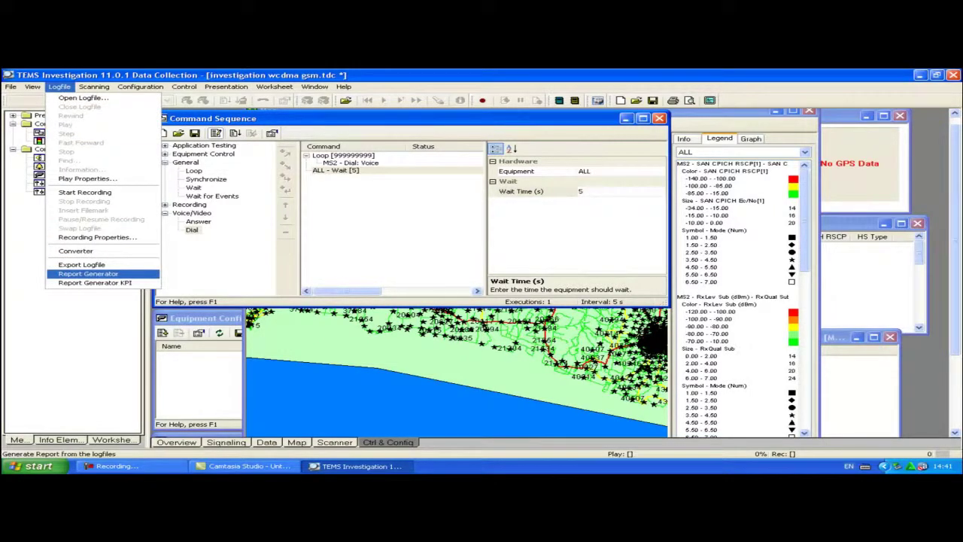
pyautogui.click(88, 274)
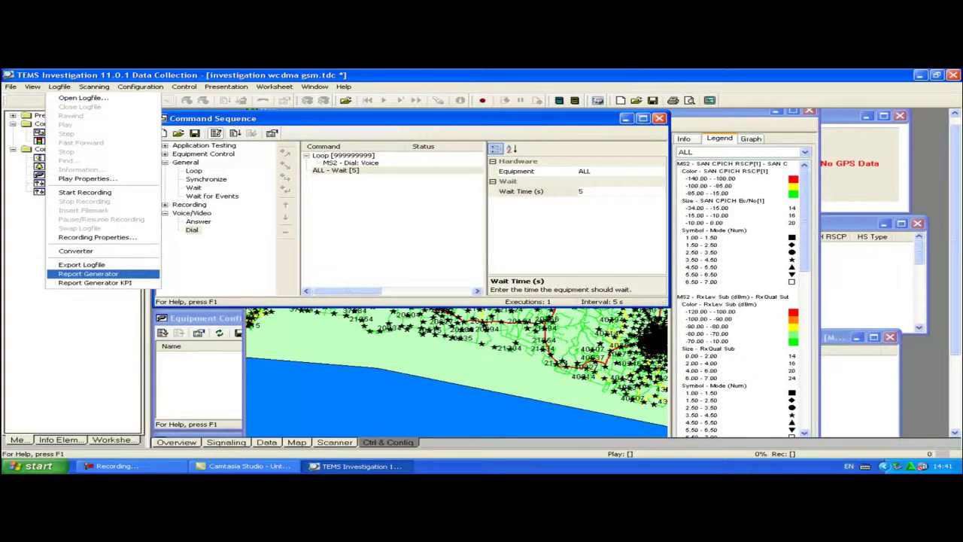
pyautogui.click(568, 200)
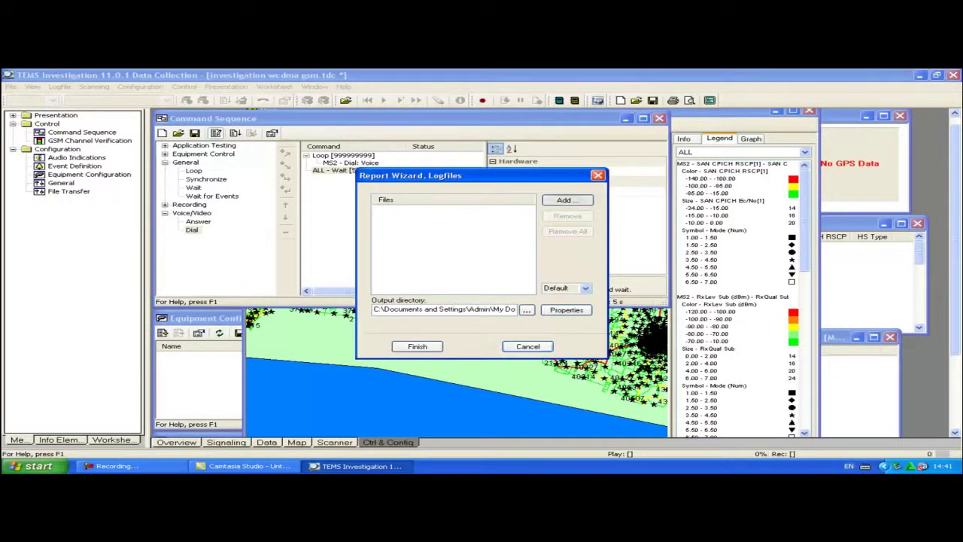
pyautogui.click(403, 211)
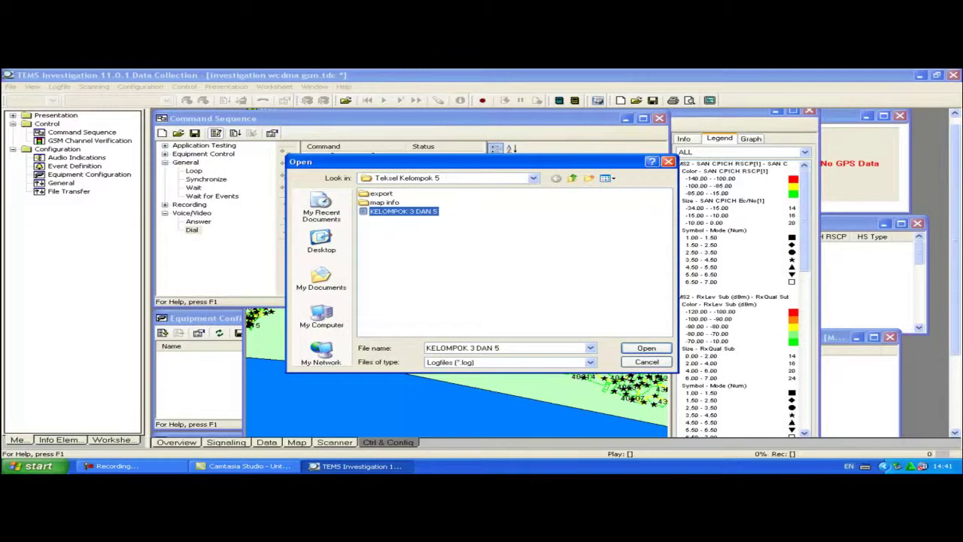
pyautogui.click(646, 348)
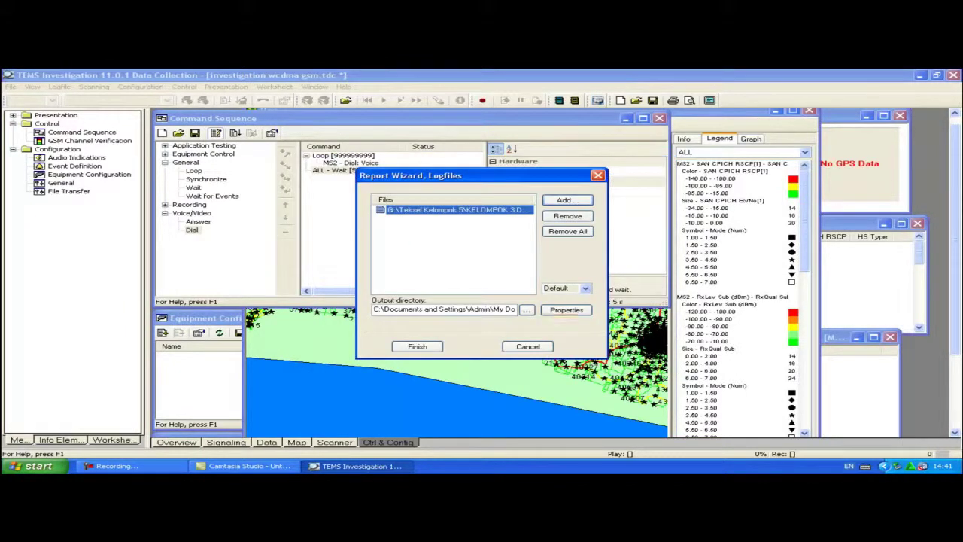
# In the report properties, include only the Gsm and Wcdma information elements
pyautogui.click(568, 309)
pyautogui.click(363, 262)
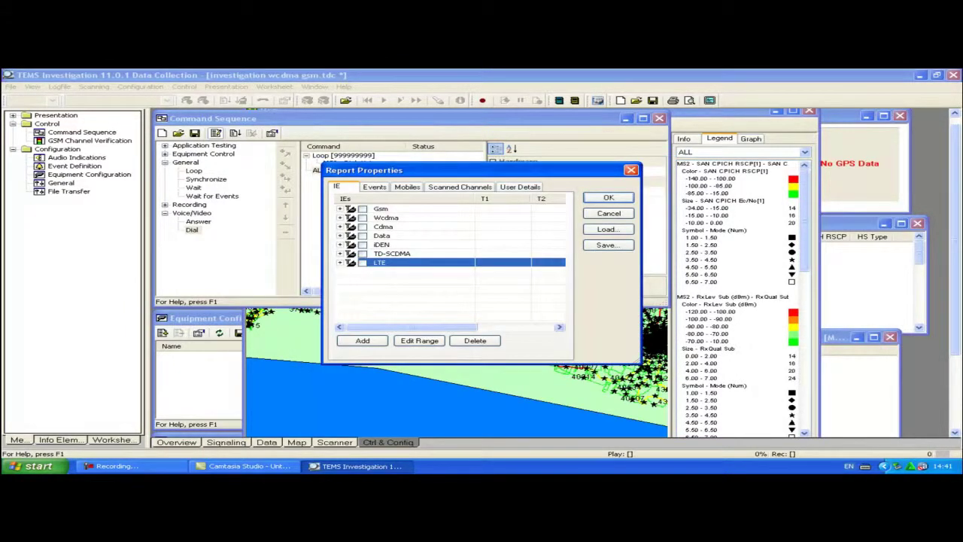
pyautogui.click(363, 208)
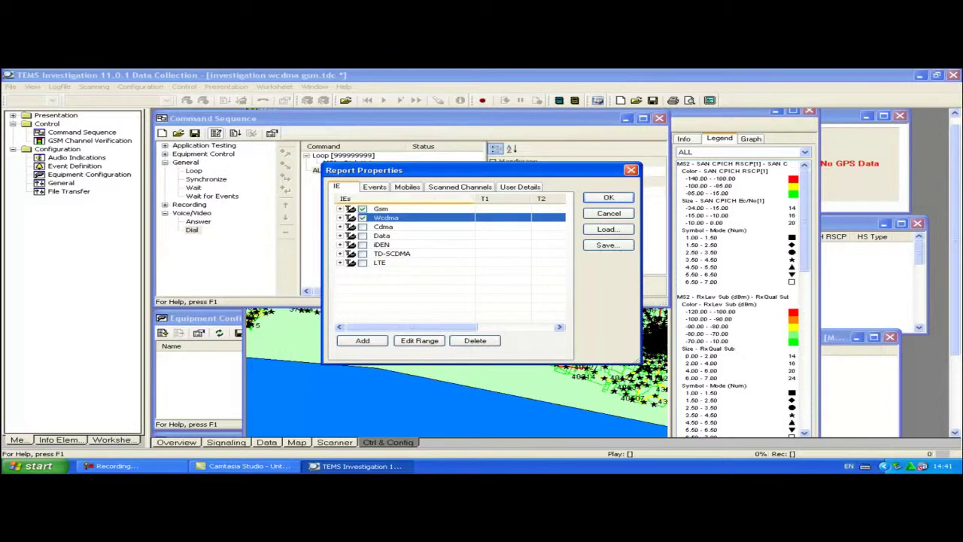
# Restrict the report's mobiles to MS2 and DC2, accept the properties and generate the report
pyautogui.click(407, 186)
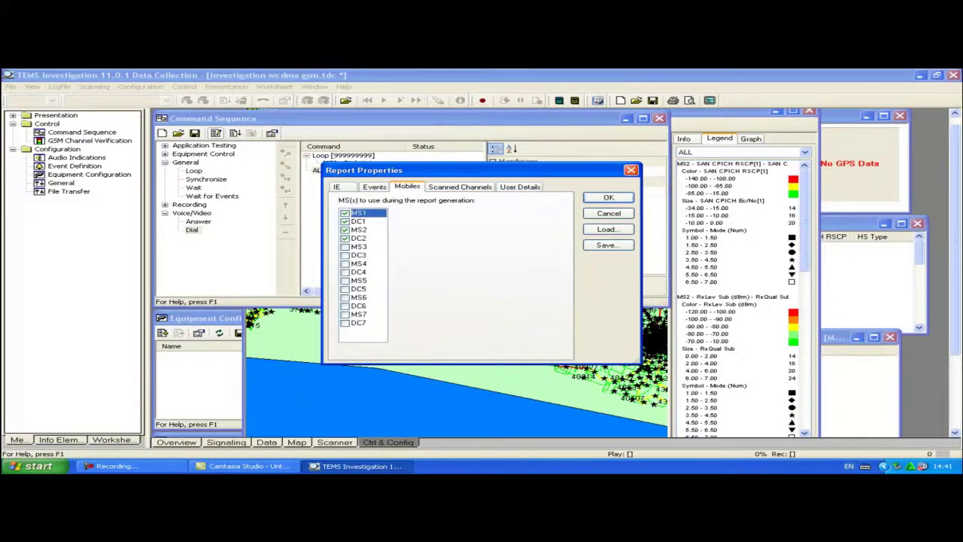
pyautogui.click(345, 221)
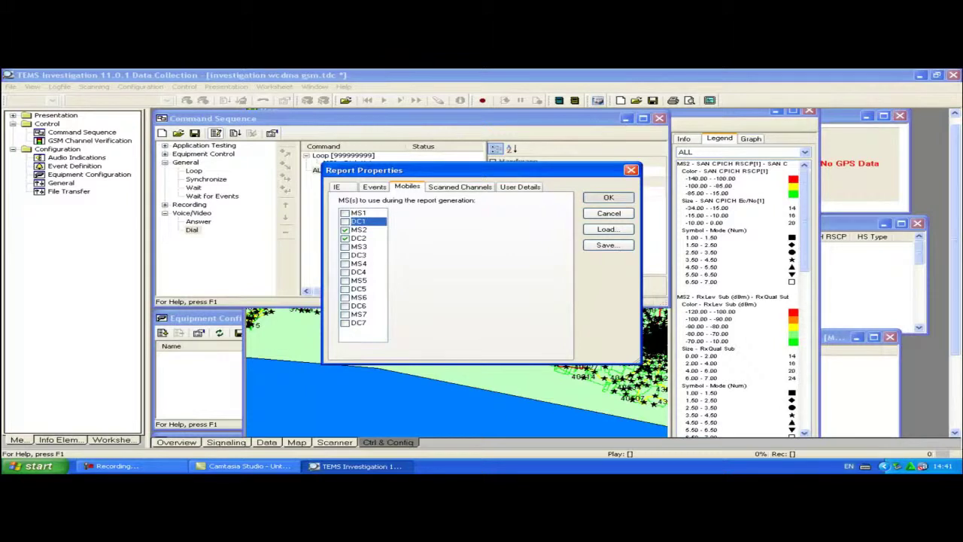
pyautogui.click(608, 197)
pyautogui.press('Return')
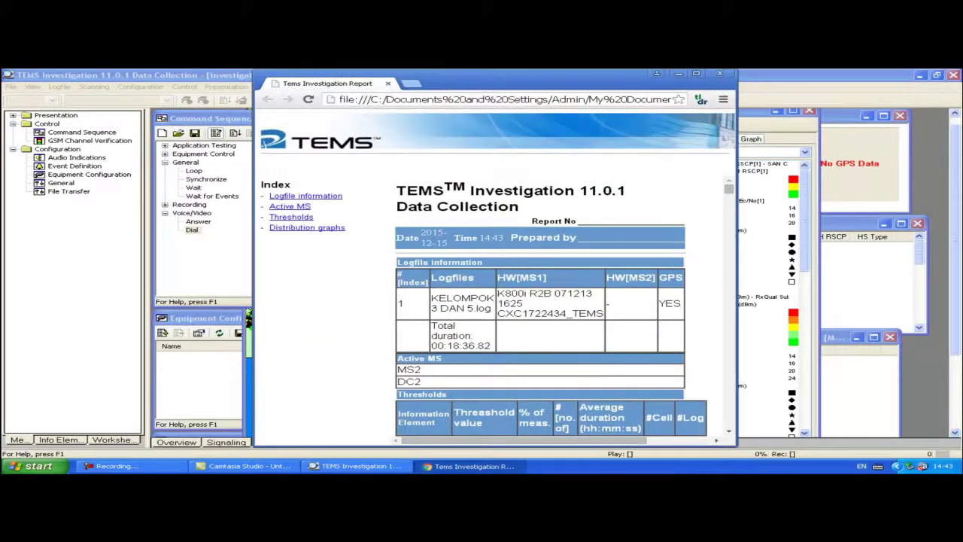
# Maximize the generated report in the browser and review its logfile information, active MS and thresholds tables
pyautogui.click(696, 73)
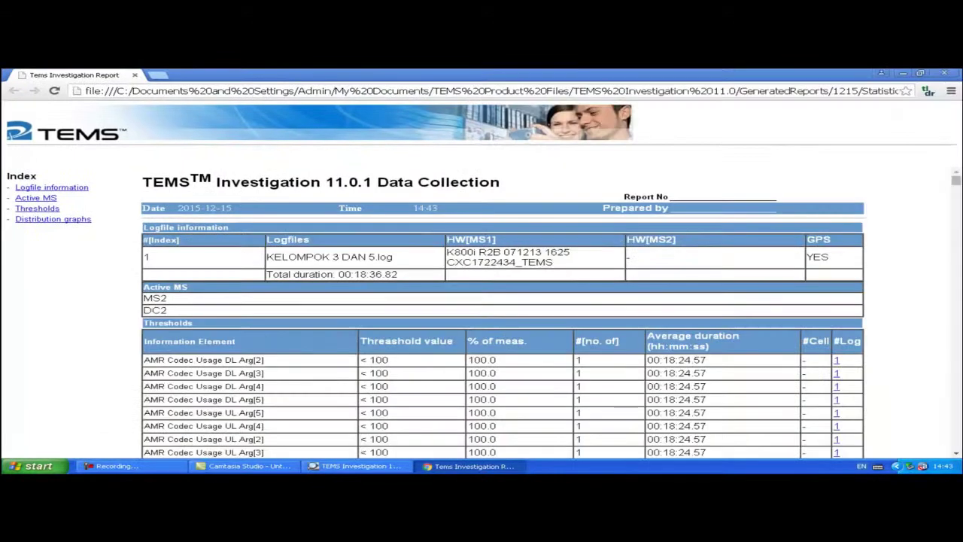
pyautogui.scroll(-5, 502, 316)
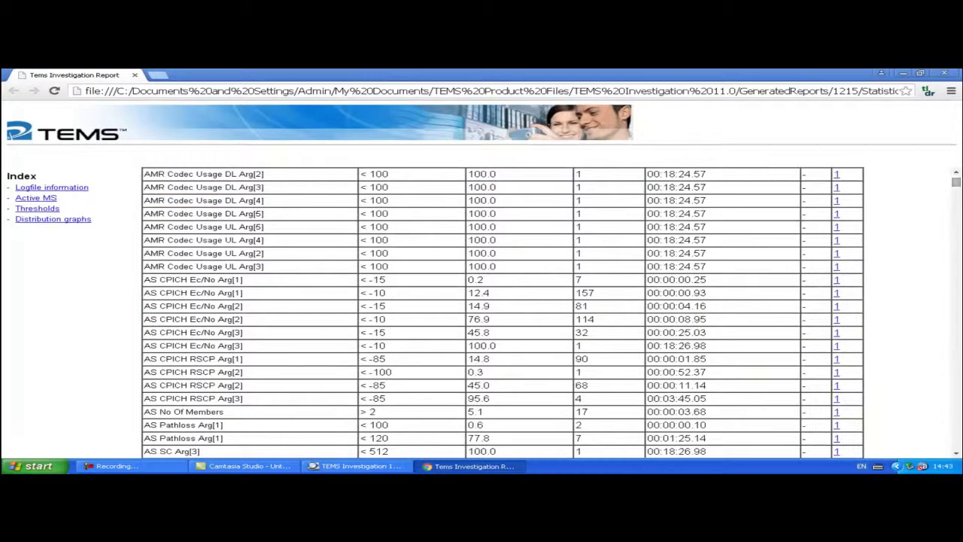
pyautogui.scroll(-4, 503, 312)
pyautogui.scroll(-7, 502, 312)
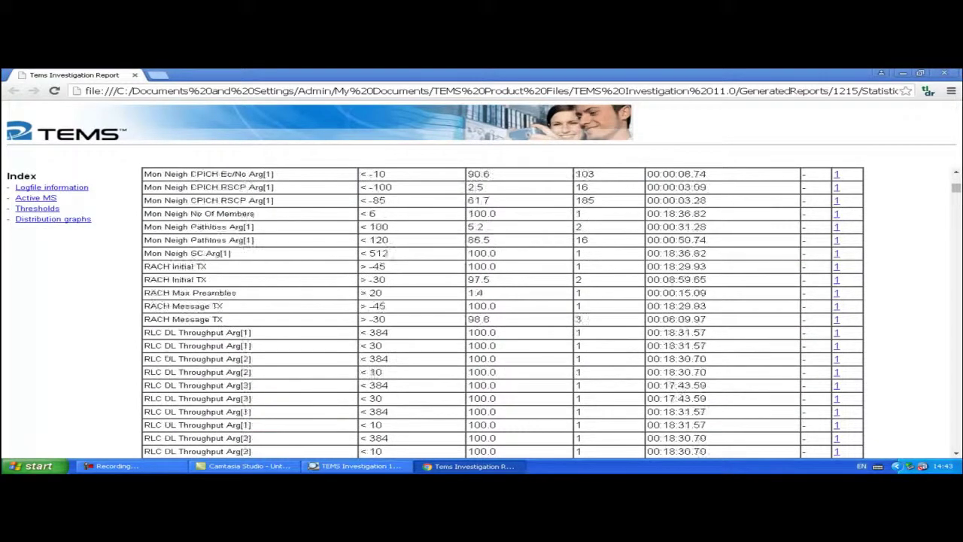
pyautogui.scroll(-4, 502, 312)
pyautogui.scroll(1, 502, 313)
pyautogui.scroll(-9, 503, 312)
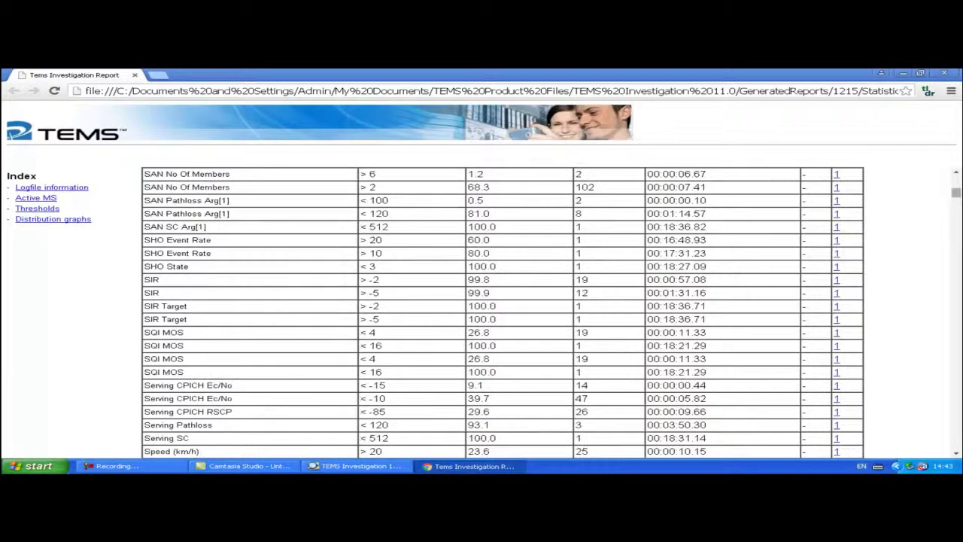
pyautogui.scroll(-20, 503, 312)
pyautogui.scroll(-10, 341, 312)
# Examine the report's distribution graphs, from the active set and neighbor charts through Serving CPICH and transport channels to UL Interference Serving
pyautogui.scroll(-20, 341, 313)
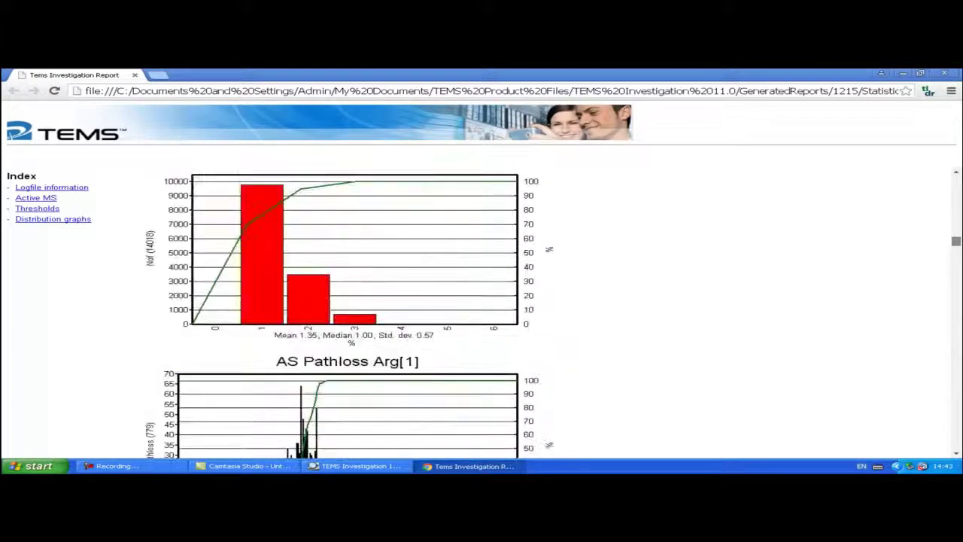
pyautogui.scroll(-15, 341, 312)
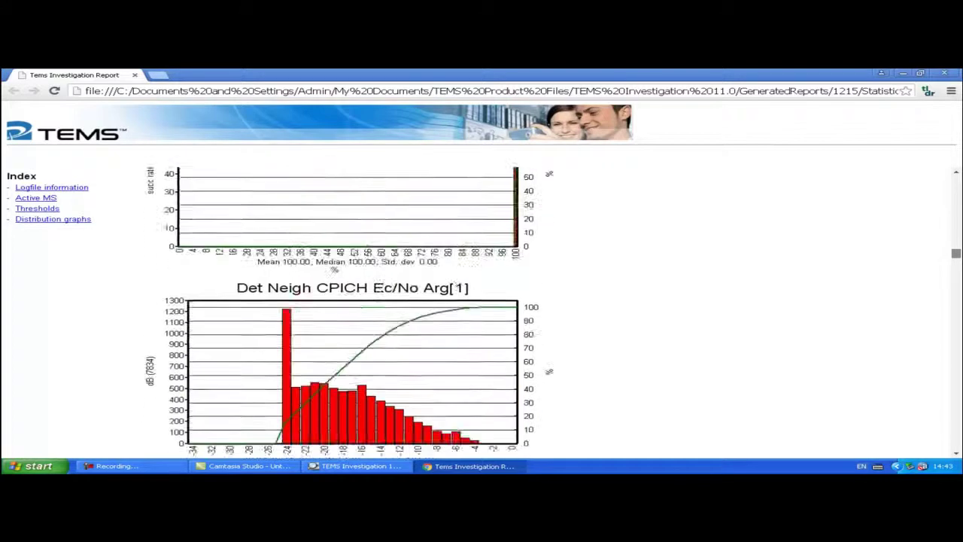
pyautogui.scroll(-10, 342, 312)
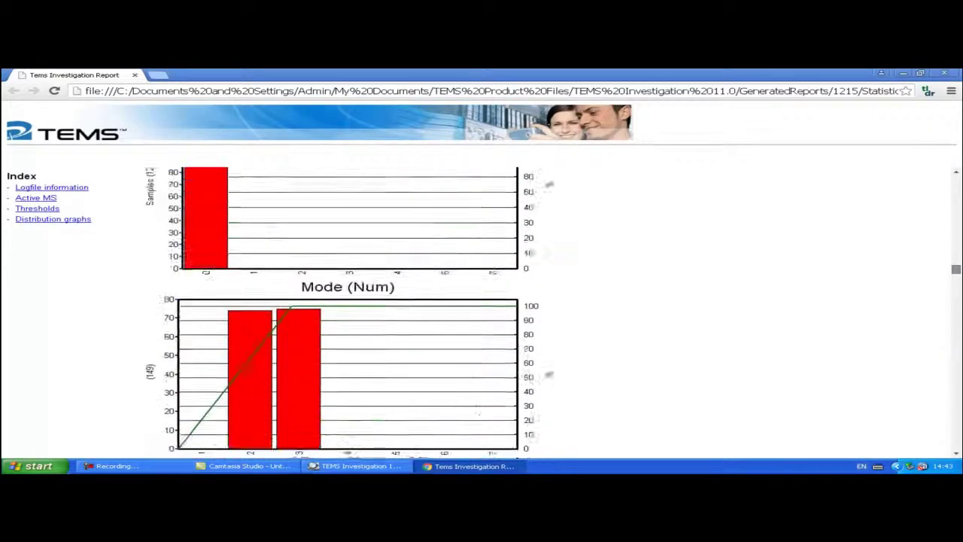
pyautogui.scroll(-15, 341, 313)
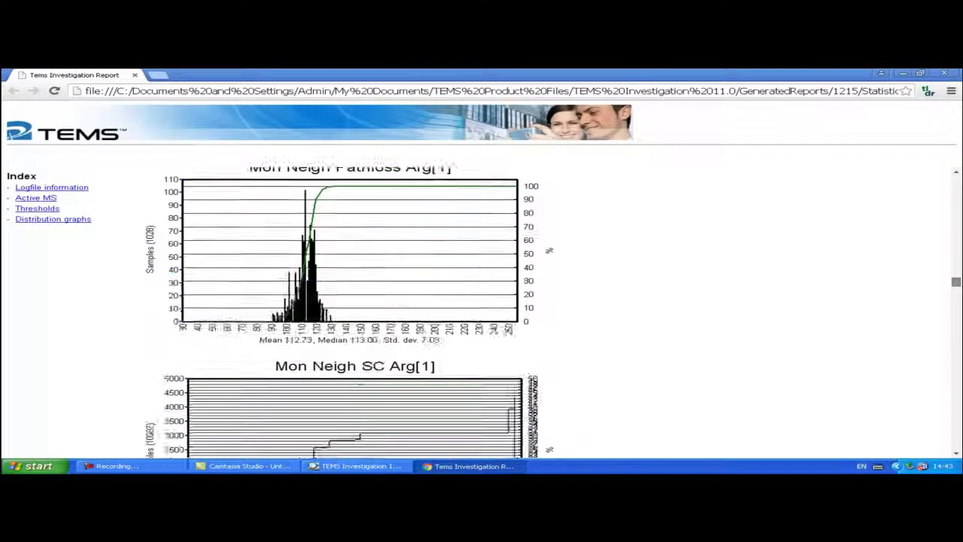
pyautogui.scroll(-15, 341, 313)
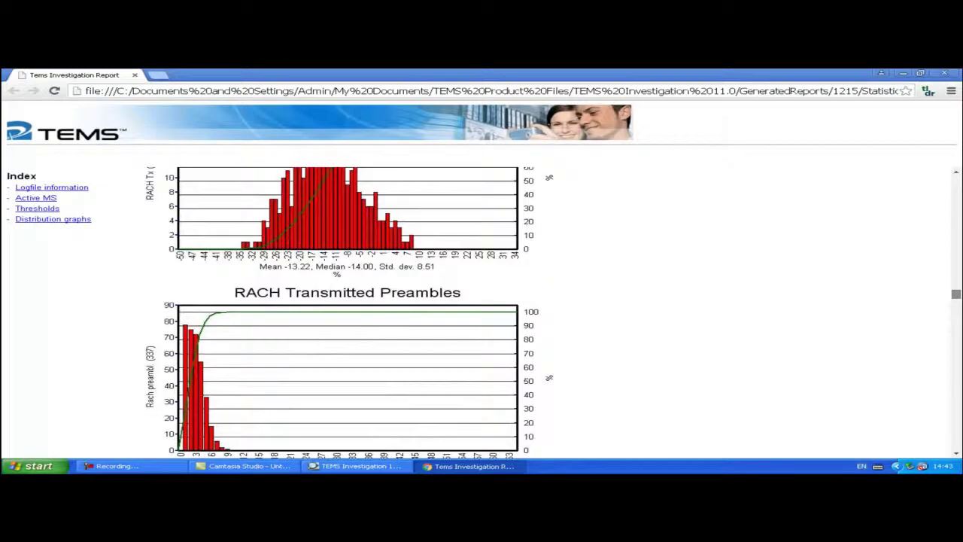
pyautogui.scroll(-15, 341, 312)
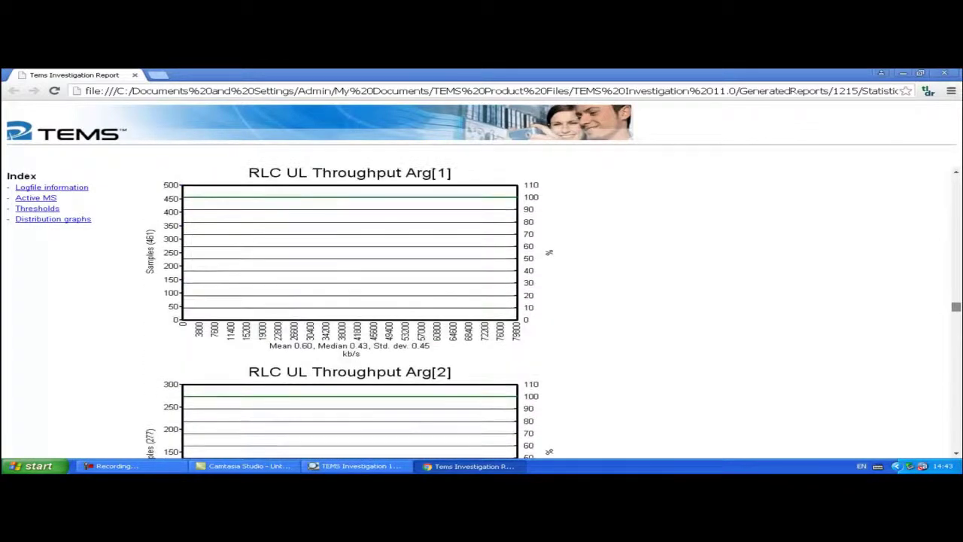
pyautogui.scroll(-10, 342, 312)
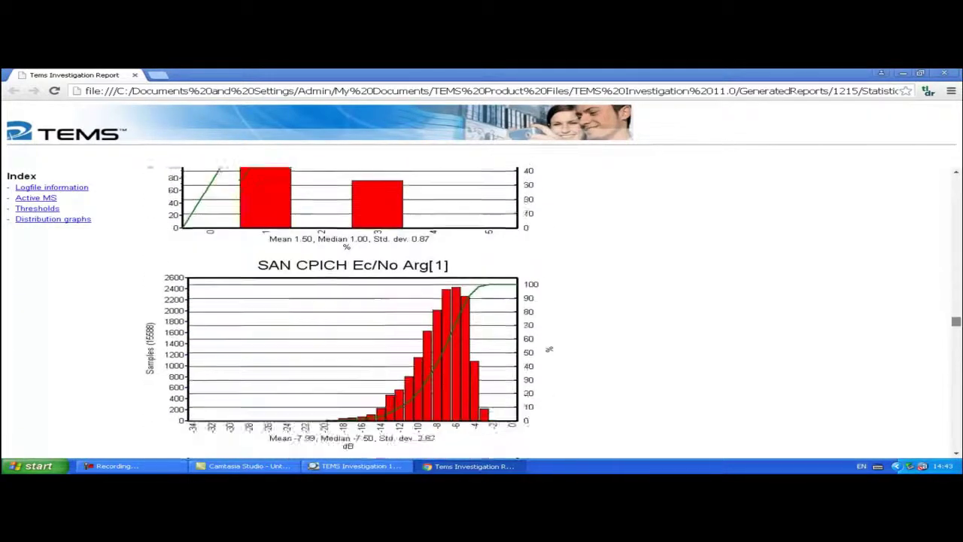
pyautogui.scroll(-5, 341, 312)
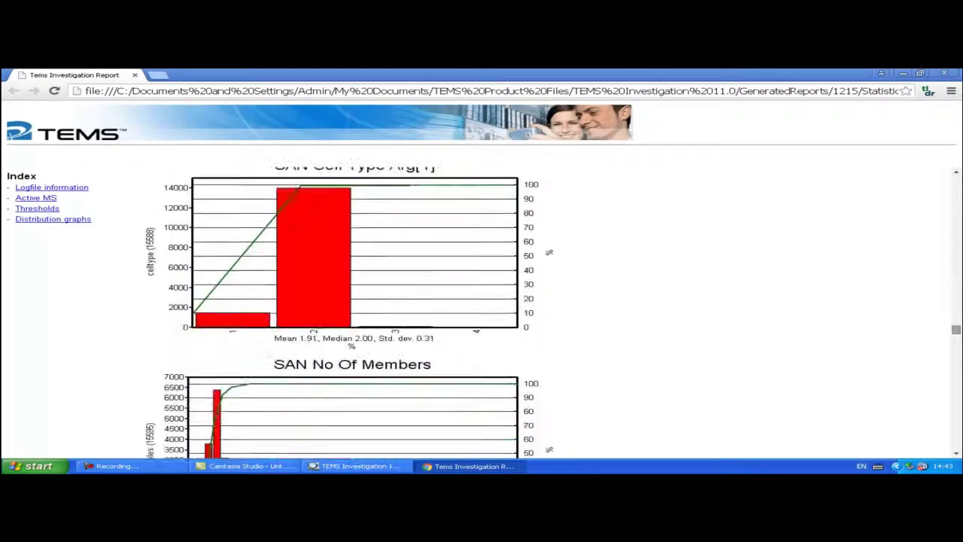
pyautogui.scroll(-6, 342, 312)
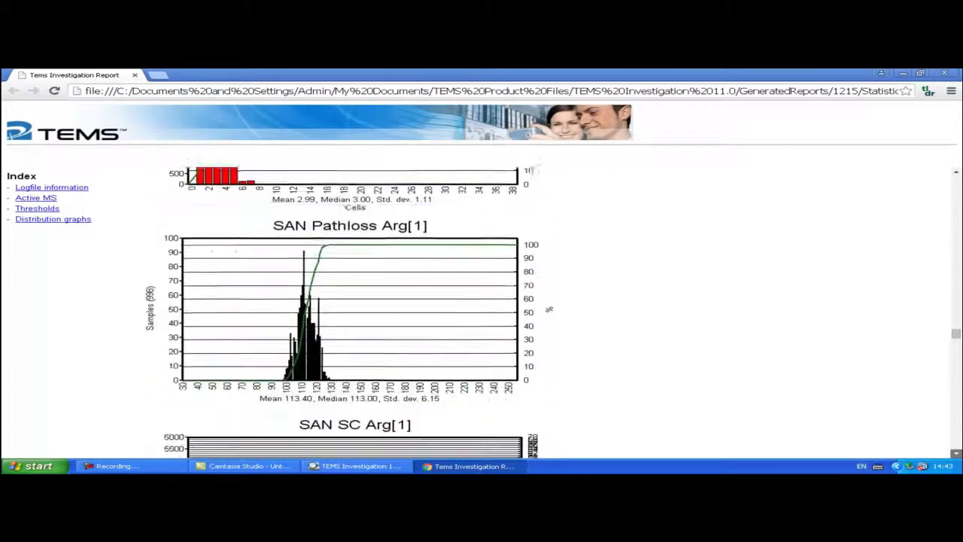
pyautogui.scroll(-7, 342, 312)
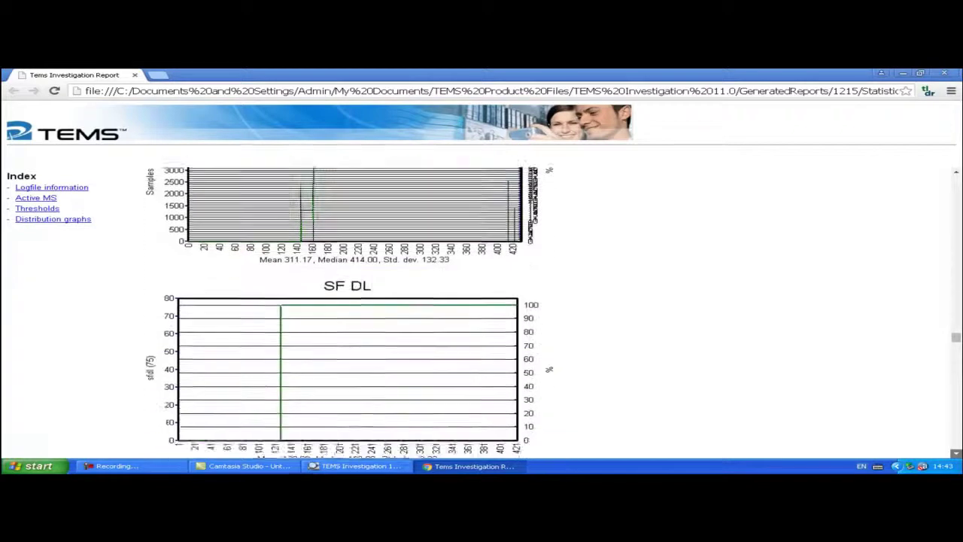
pyautogui.scroll(-5, 342, 312)
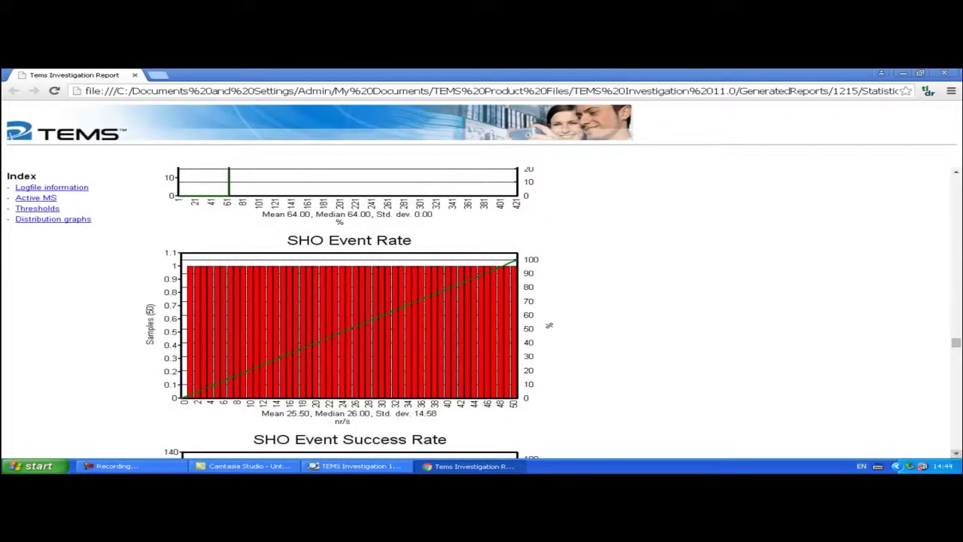
pyautogui.scroll(-6, 341, 312)
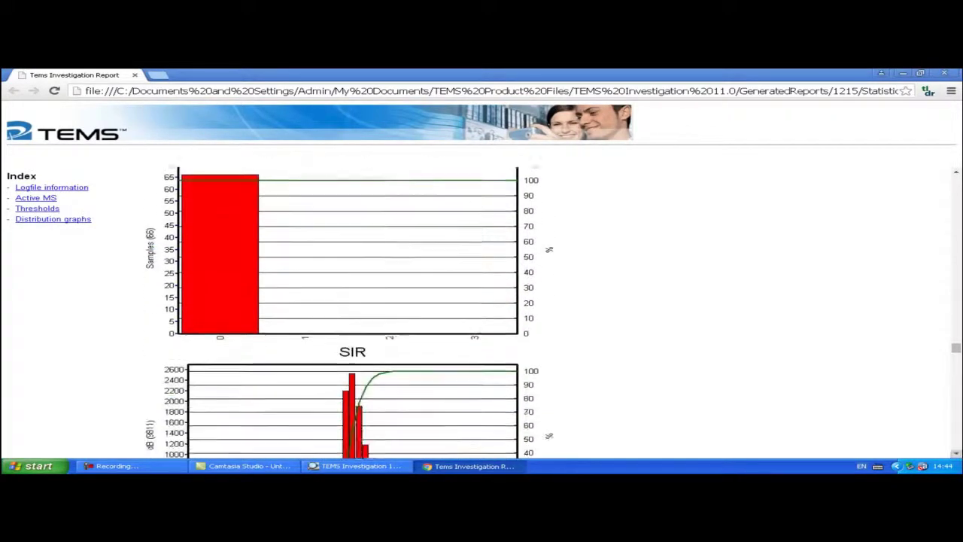
pyautogui.scroll(-5, 341, 313)
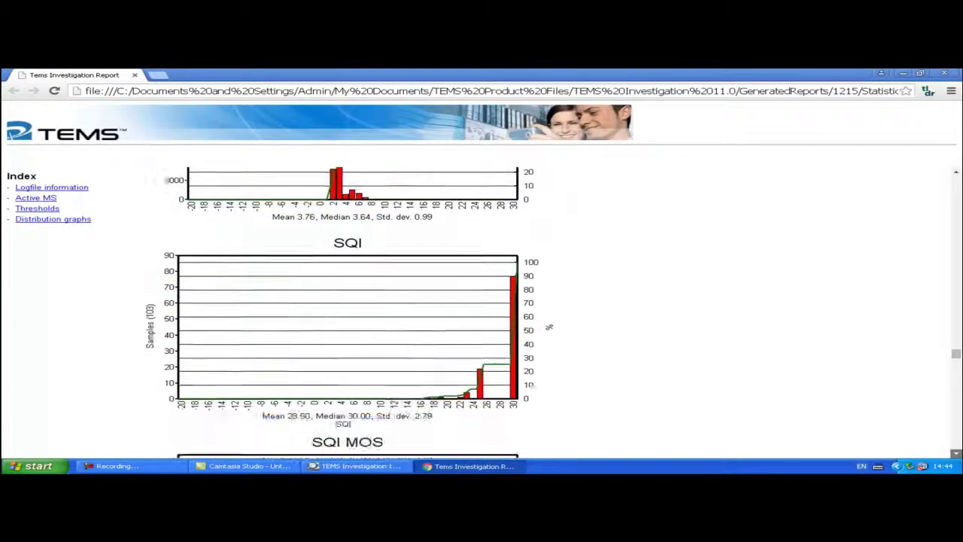
pyautogui.scroll(-4, 342, 312)
pyautogui.scroll(-10, 341, 312)
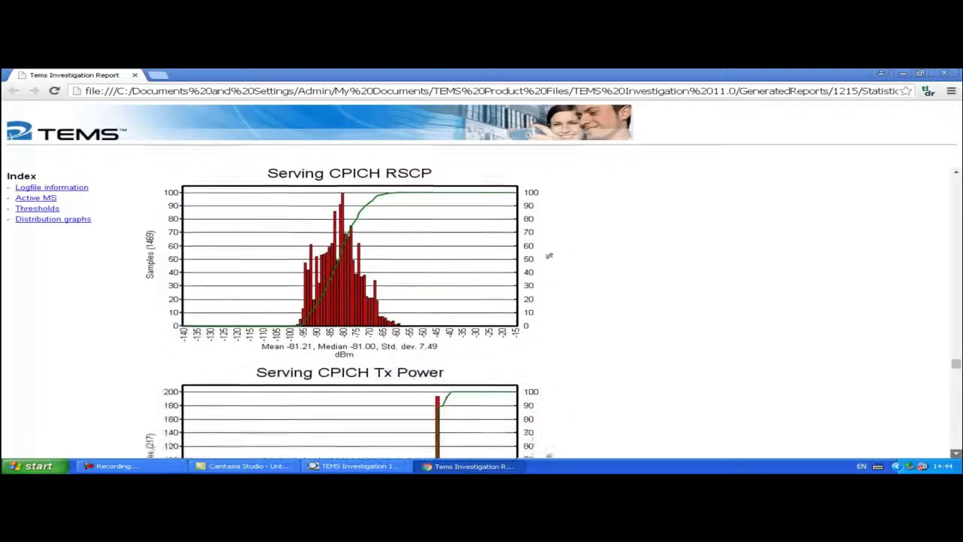
pyautogui.scroll(-10, 341, 312)
pyautogui.scroll(-15, 341, 312)
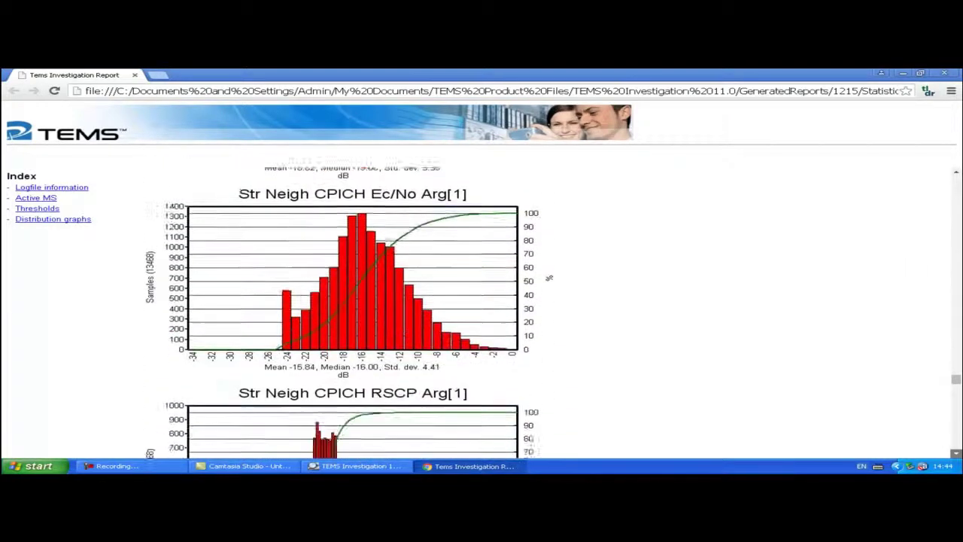
pyautogui.scroll(-20, 341, 312)
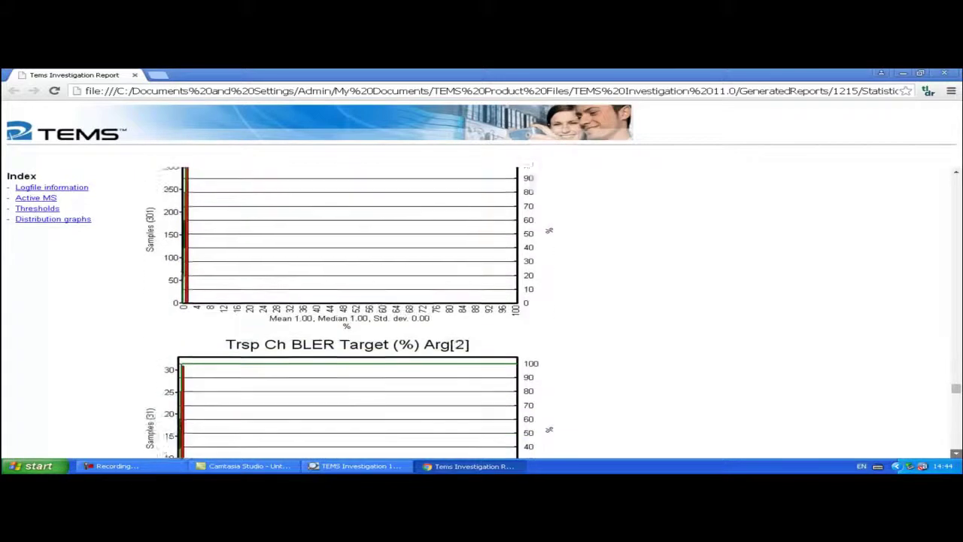
pyautogui.scroll(-7, 342, 312)
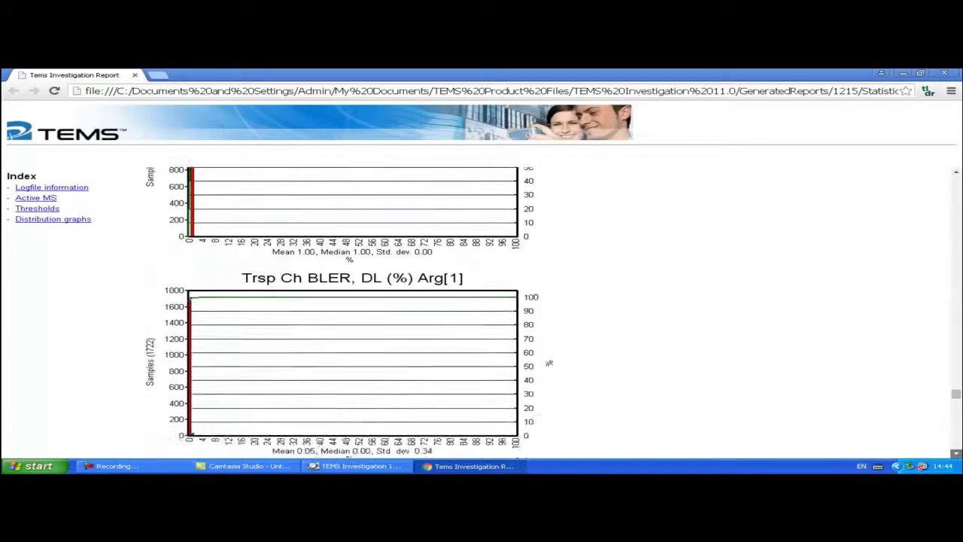
pyautogui.scroll(-12, 342, 312)
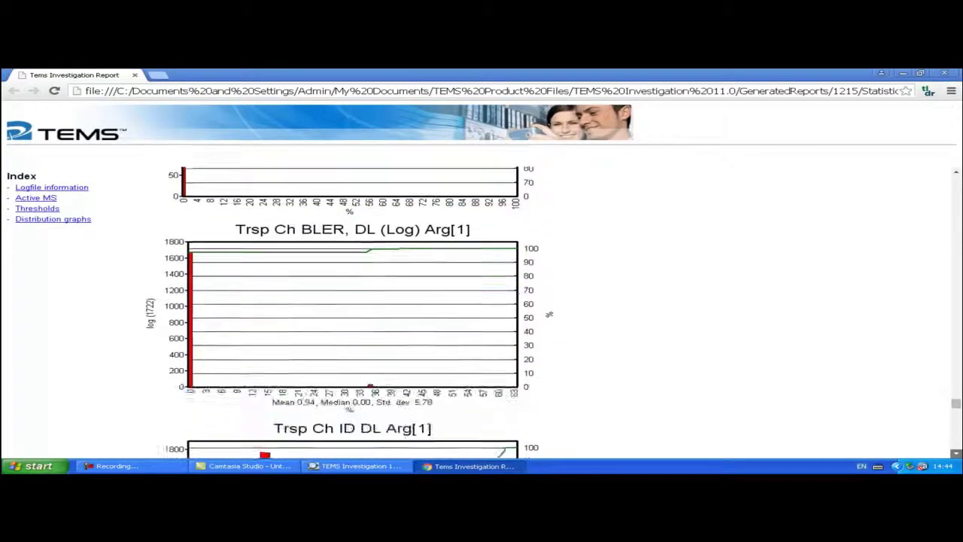
pyautogui.scroll(-12, 341, 312)
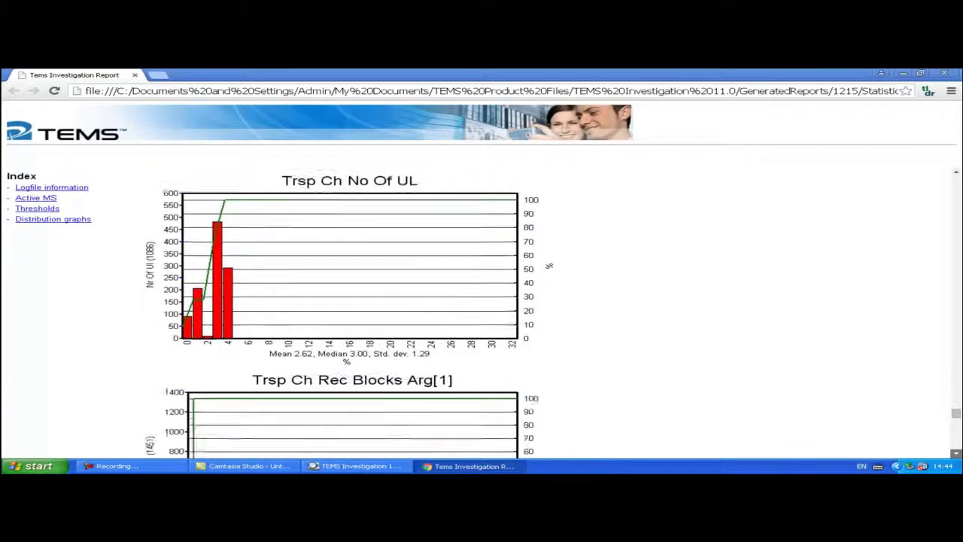
pyautogui.scroll(-3, 341, 312)
pyautogui.scroll(-3, 341, 312)
pyautogui.scroll(-12, 342, 313)
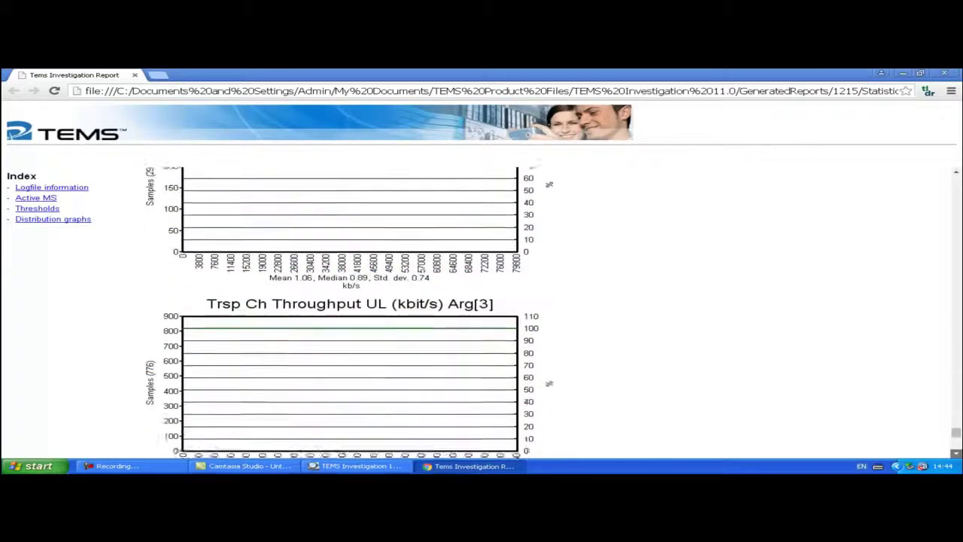
pyautogui.scroll(-10, 342, 312)
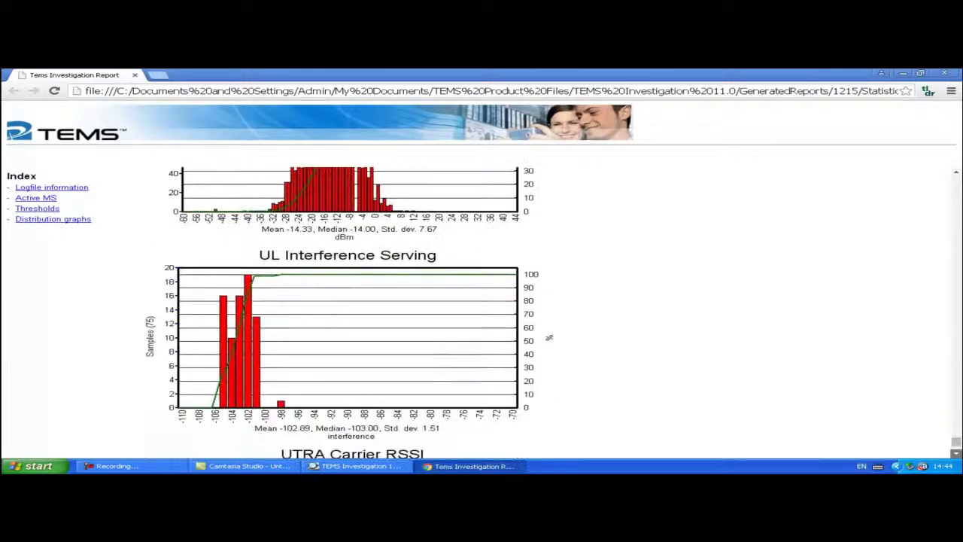
# Finish viewing the report's graphs, return to TEMS Investigation and dismiss the report generation result
pyautogui.scroll(-1, 341, 313)
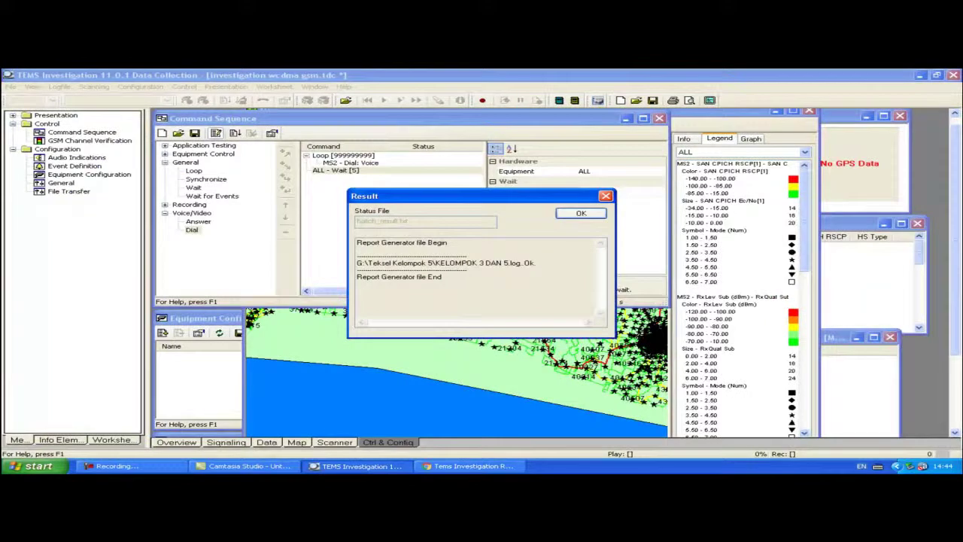
pyautogui.click(606, 196)
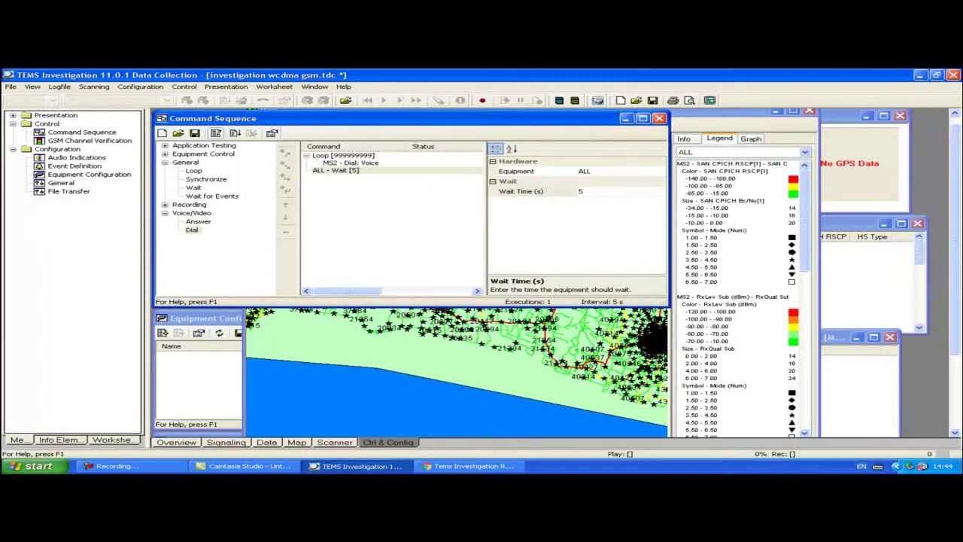
pyautogui.click(131, 466)
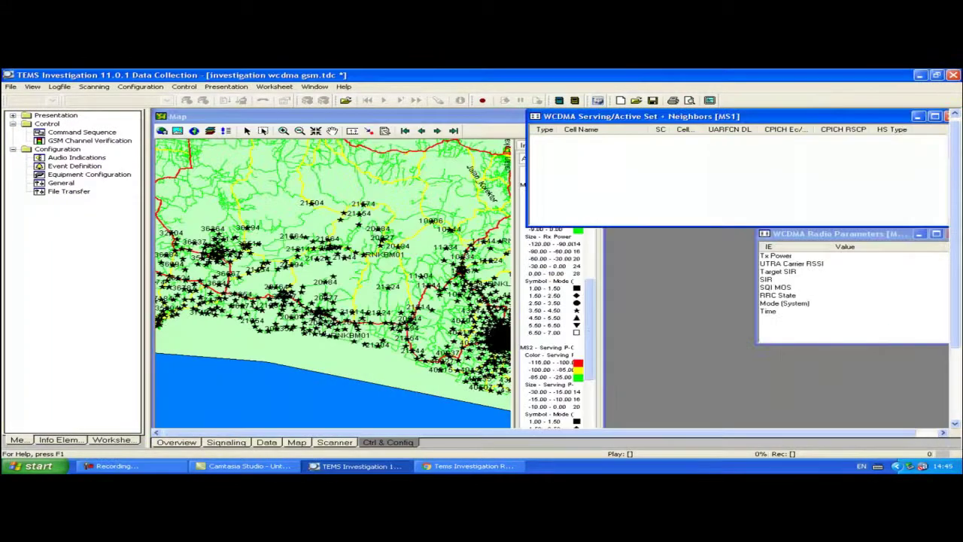
# Open the logfile KELOMPOK 3 DAN 5 from the Teksel Kelompok 5 folder for replay
pyautogui.click(60, 86)
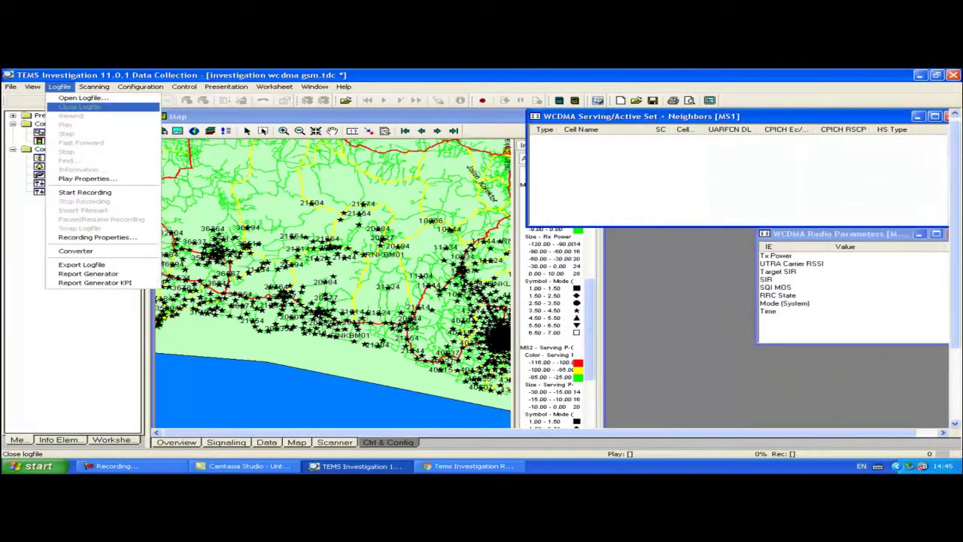
pyautogui.click(83, 97)
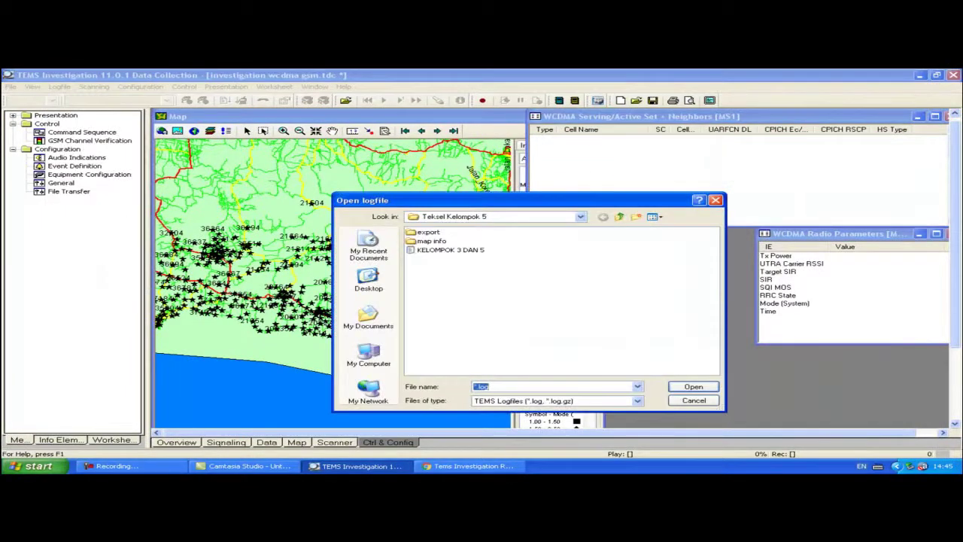
pyautogui.click(450, 250)
pyautogui.click(692, 386)
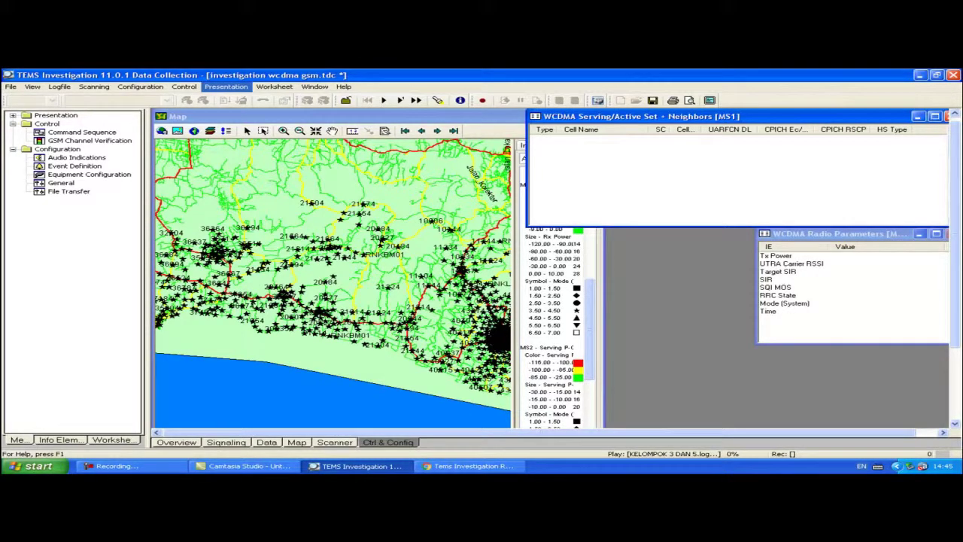
# Check which MS2 themes the map's Coverage Layer contains in the theme settings
pyautogui.click(226, 131)
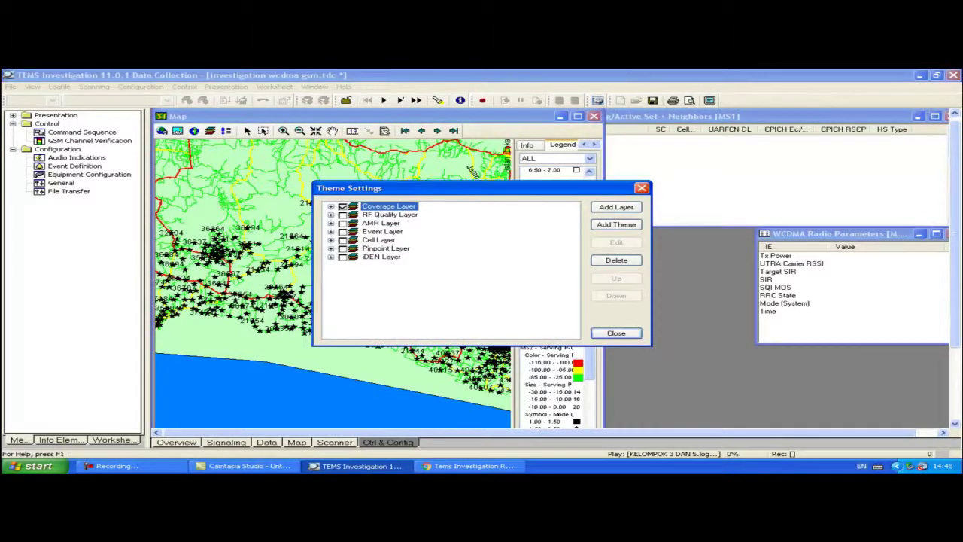
pyautogui.press('Right')
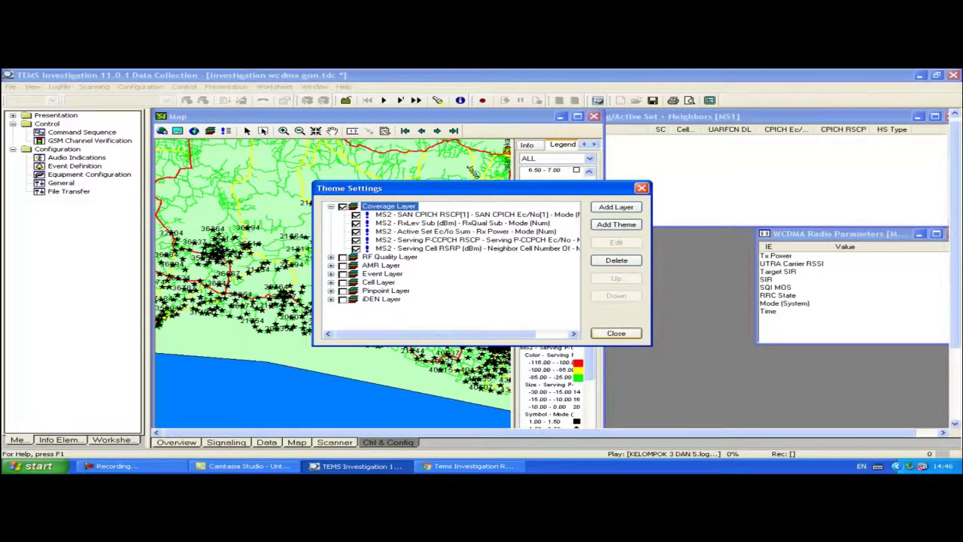
pyautogui.click(616, 333)
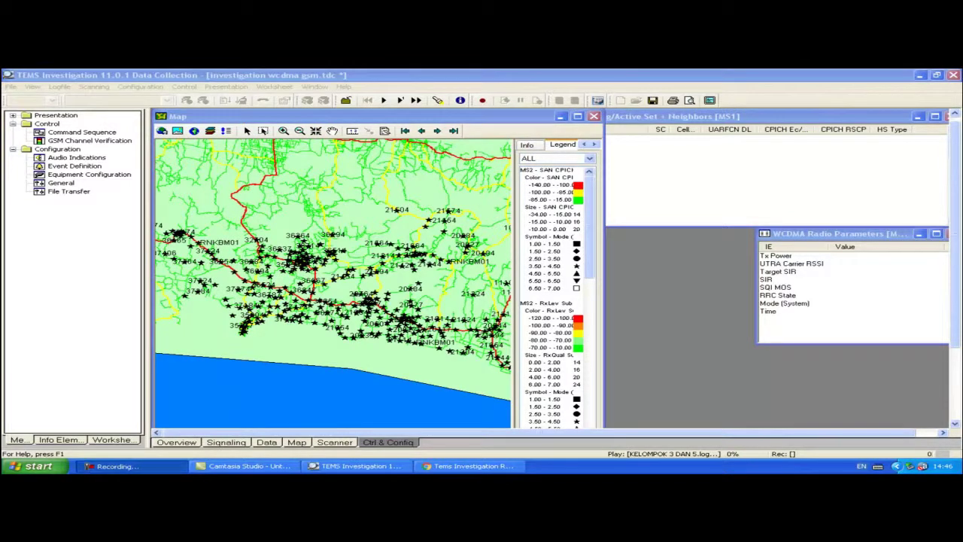
# Play the logfile with the map enlarged around the route, and place the WCDMA Radio Parameters window beside the map
pyautogui.click(384, 100)
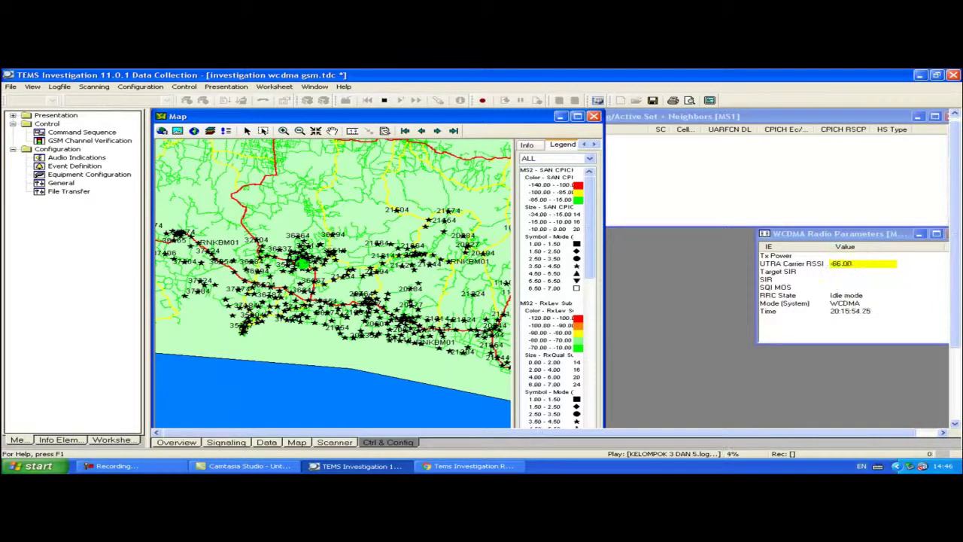
pyautogui.scroll(1, 307, 269)
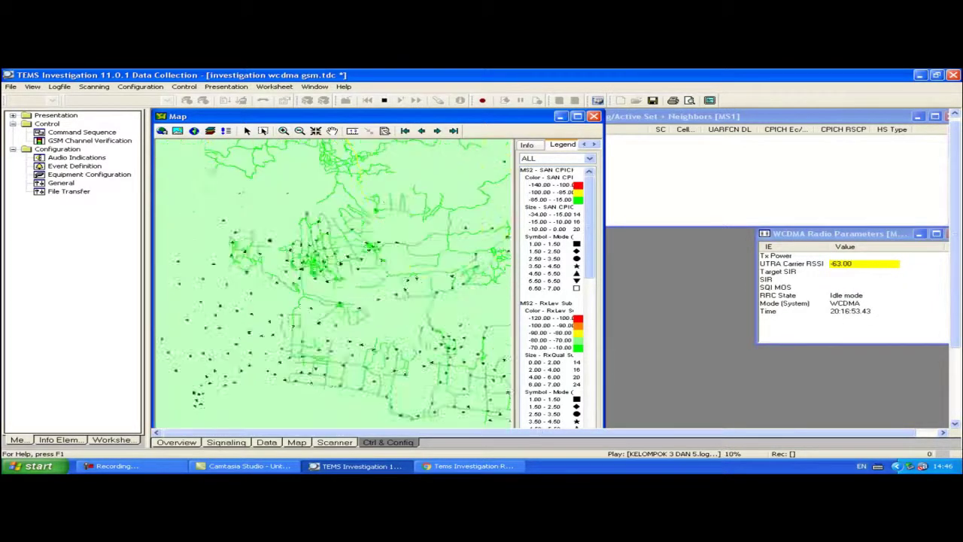
pyautogui.scroll(1, 307, 270)
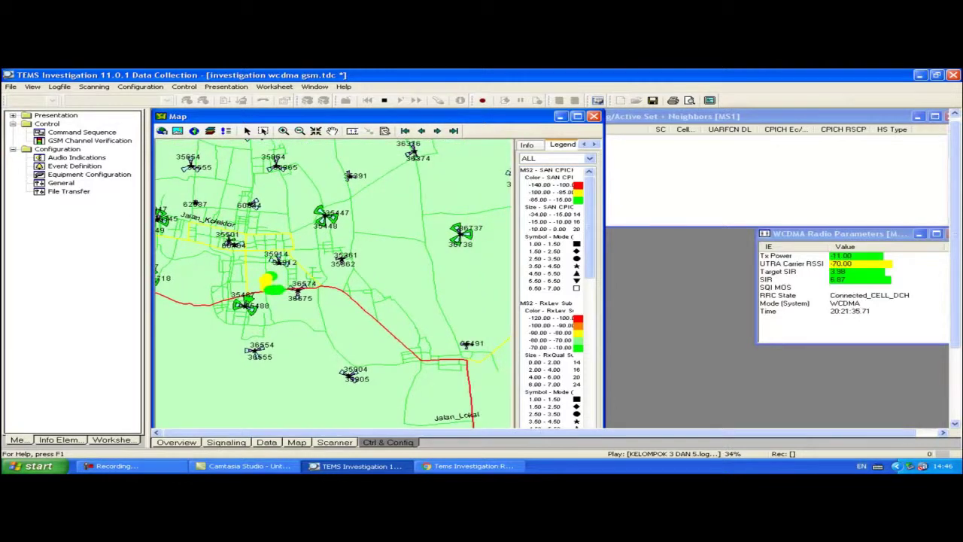
pyautogui.moveTo(835, 234); pyautogui.dragTo(689, 237)
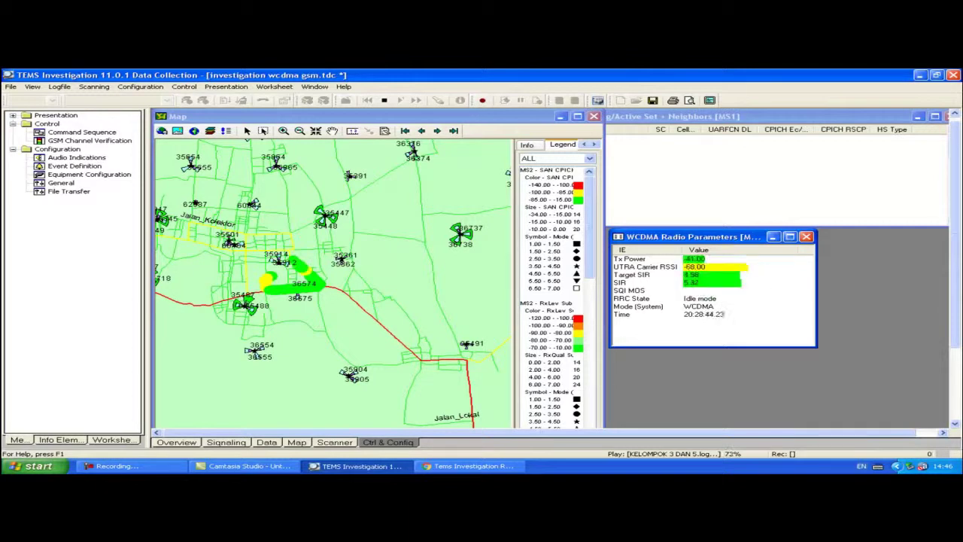
# Set the mobile of the WCDMA Serving/Active Set + Neighbors window to MS2
pyautogui.click(752, 172)
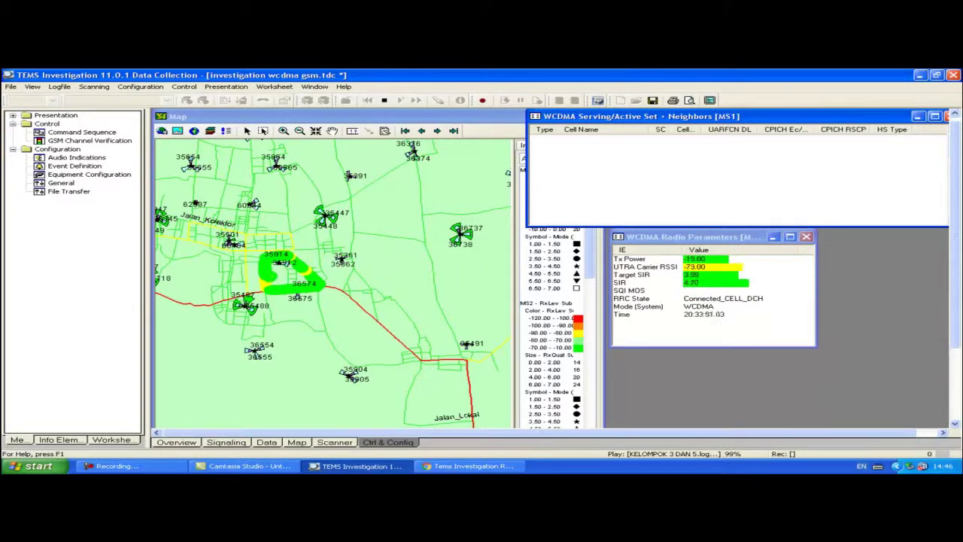
pyautogui.rightClick(778, 163)
pyautogui.click(799, 199)
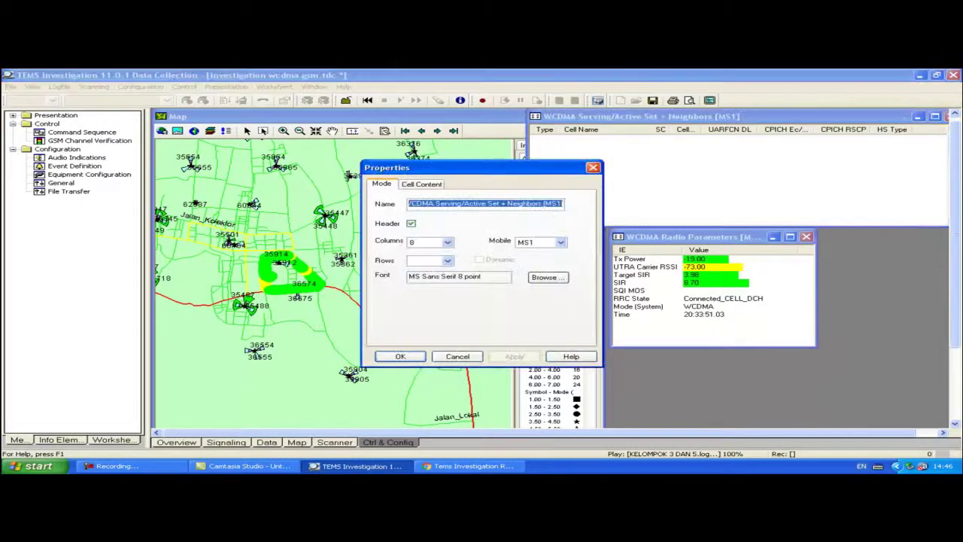
pyautogui.click(560, 243)
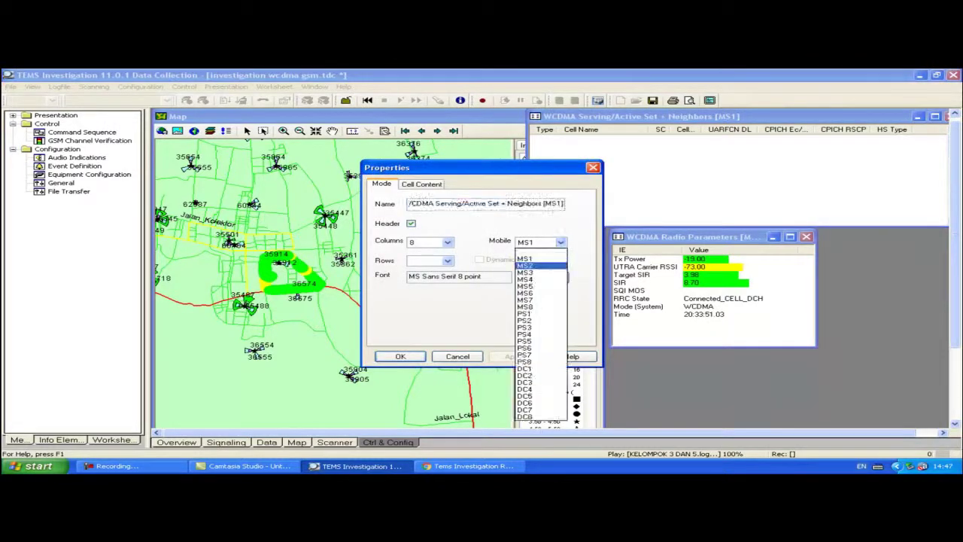
pyautogui.click(540, 266)
pyautogui.click(401, 356)
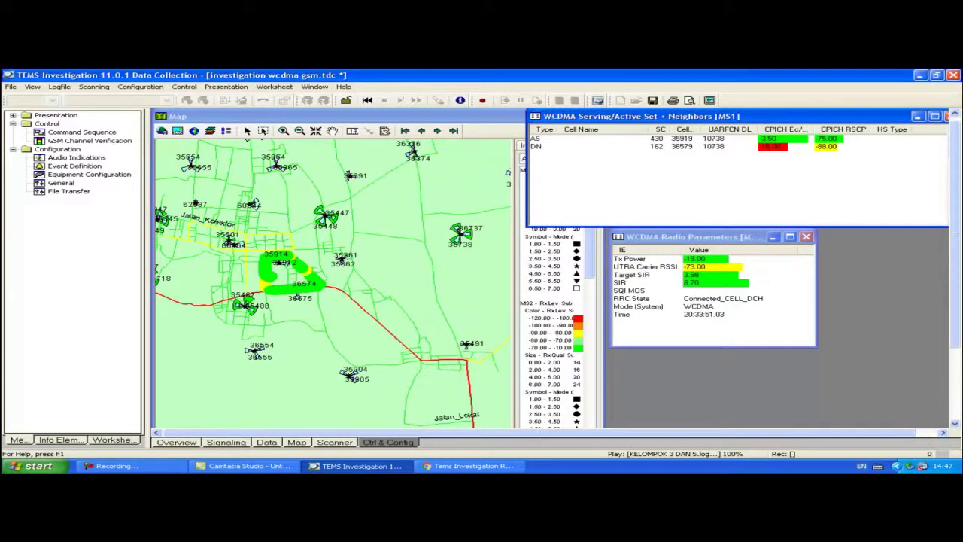
# Rewind the logfile and replay it, following the drive route on the map alongside the serving and neighbor cells
pyautogui.click(367, 100)
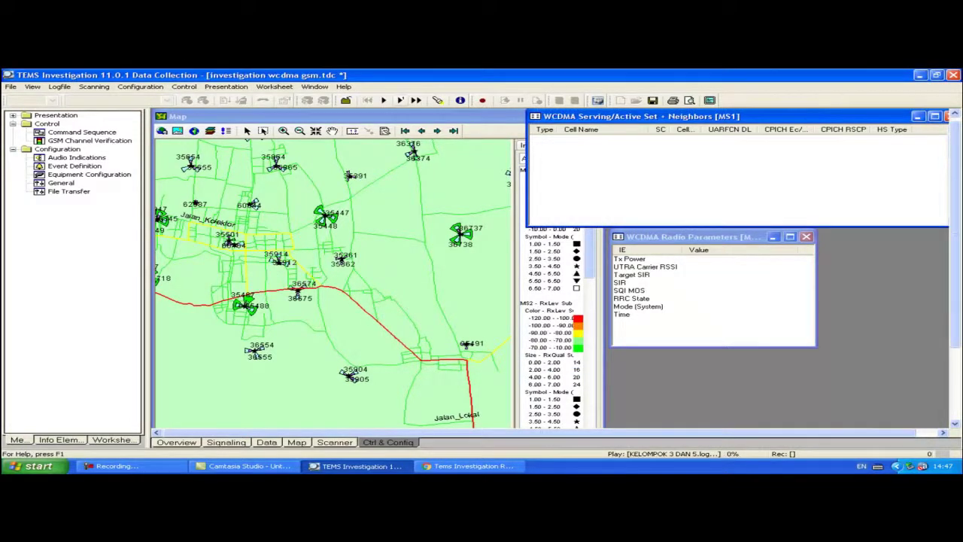
pyautogui.click(383, 100)
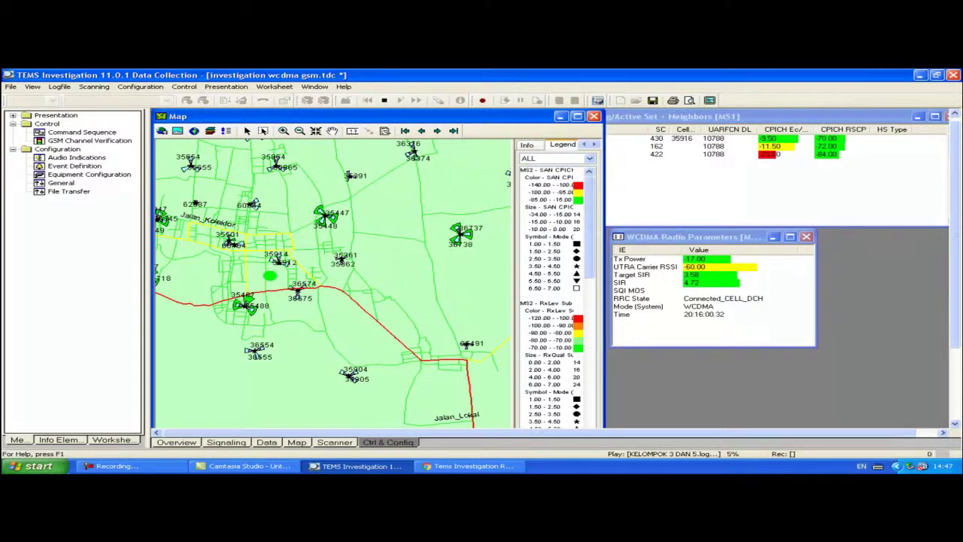
pyautogui.click(327, 275)
pyautogui.click(234, 278)
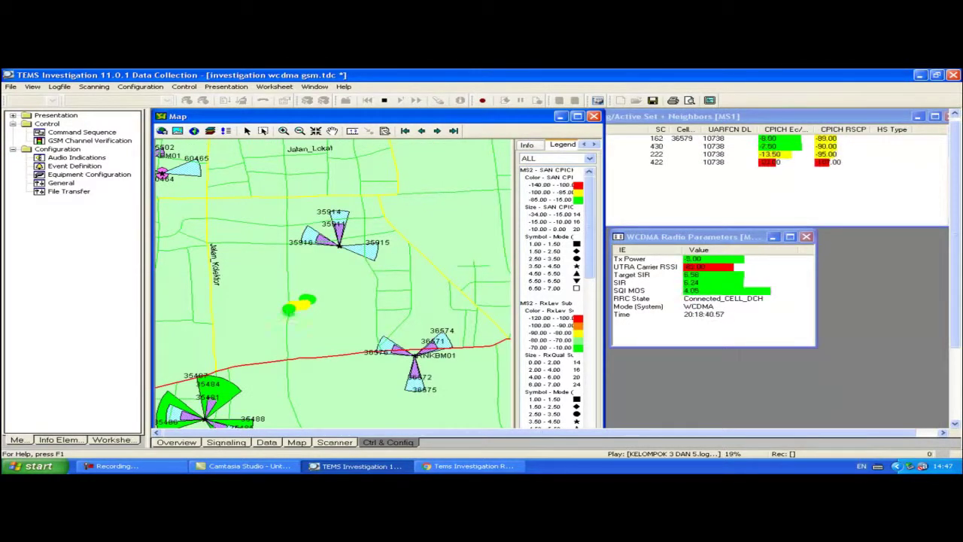
pyautogui.hotkey('ctrl', 'F6')
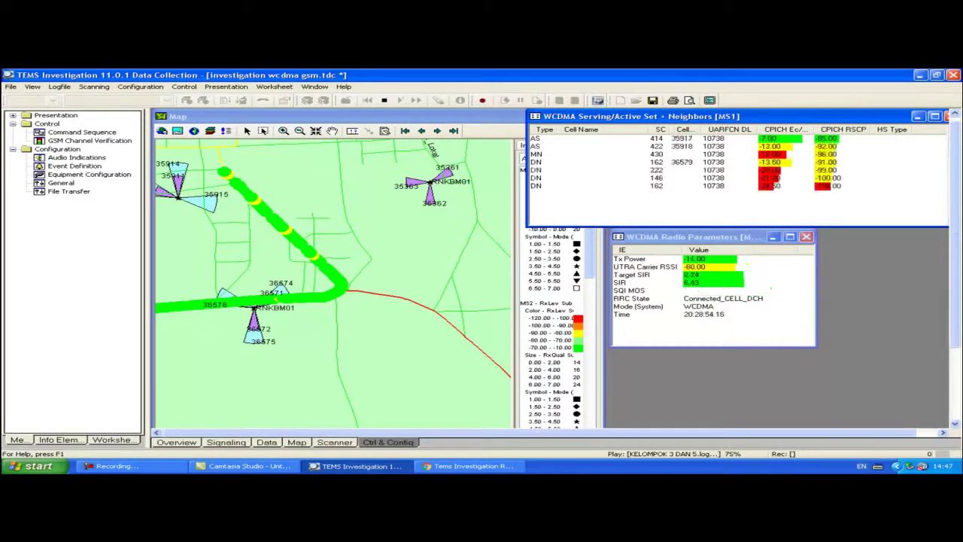
pyautogui.moveTo(271, 233); pyautogui.dragTo(350, 254)
pyautogui.moveTo(327, 295); pyautogui.dragTo(314, 268)
pyautogui.moveTo(381, 325); pyautogui.dragTo(352, 310)
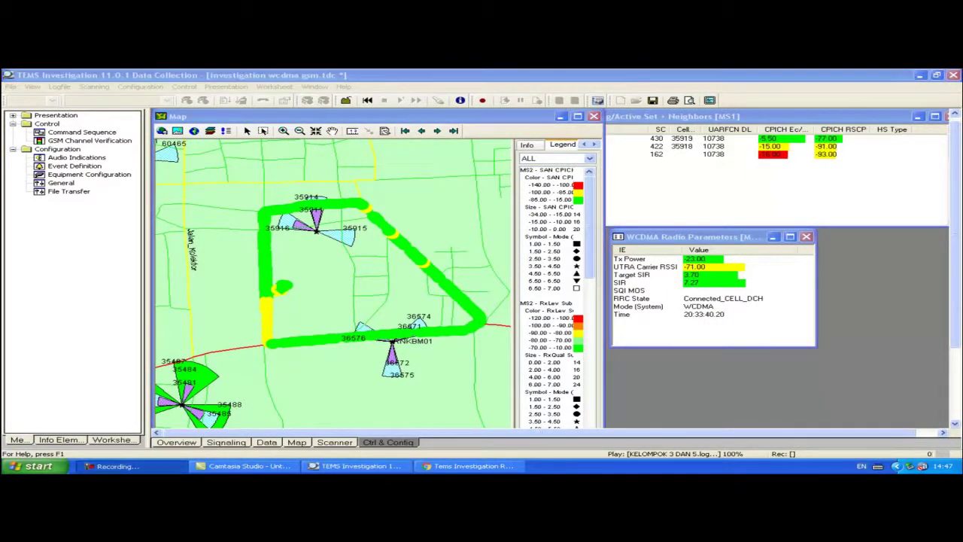
# Start a logfile export and add an export order in MapInfo Tab-file format
pyautogui.click(58, 86)
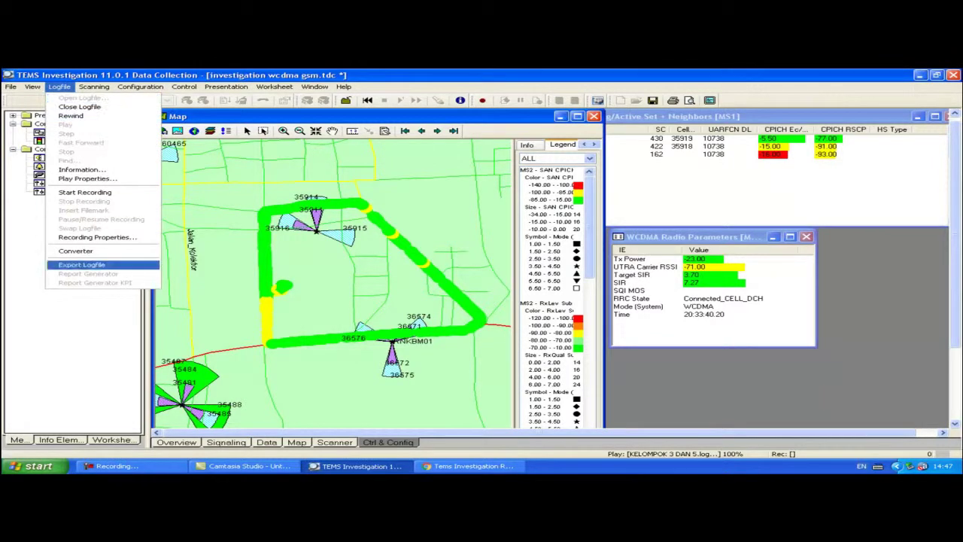
pyautogui.press('Return')
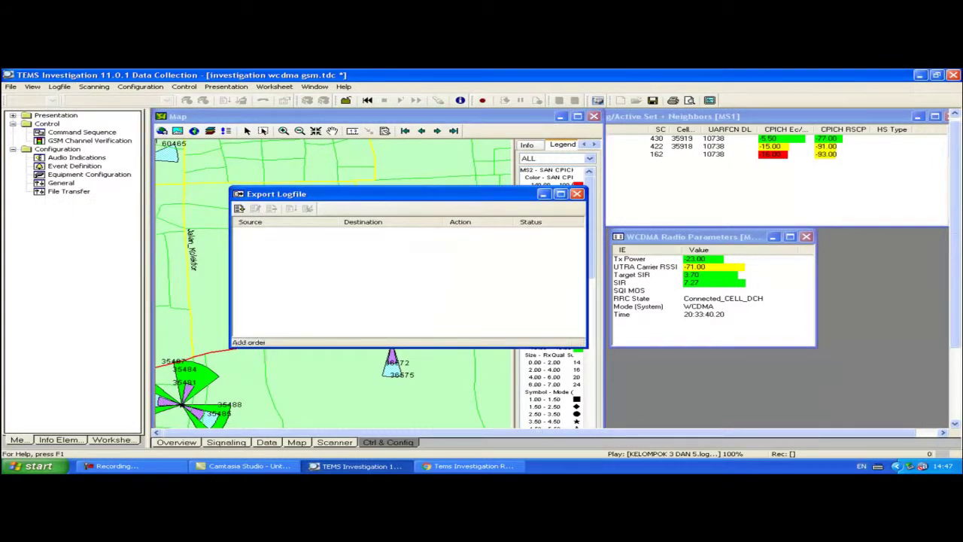
pyautogui.click(239, 208)
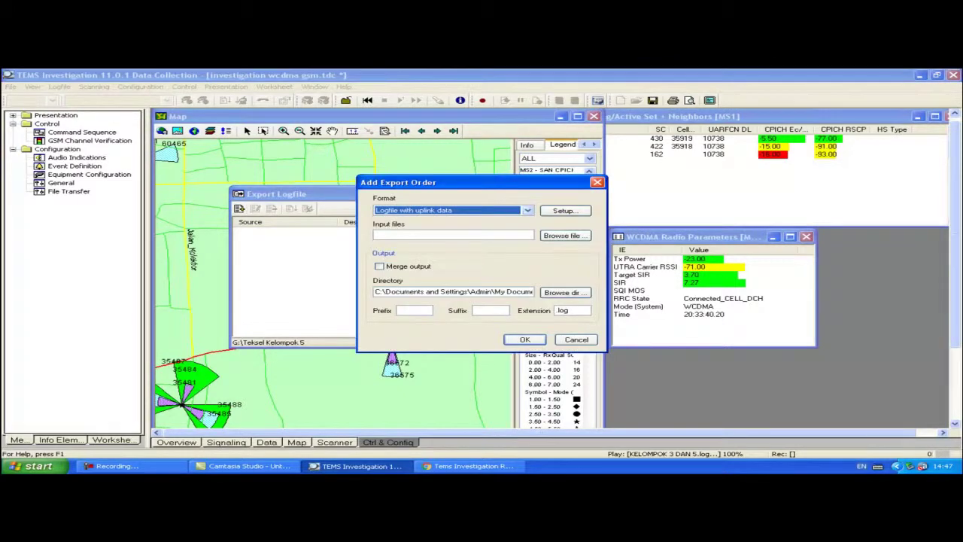
pyautogui.hotkey('alt', 'Down')
pyautogui.press('Down')
pyautogui.press('Down')
pyautogui.press('Down')
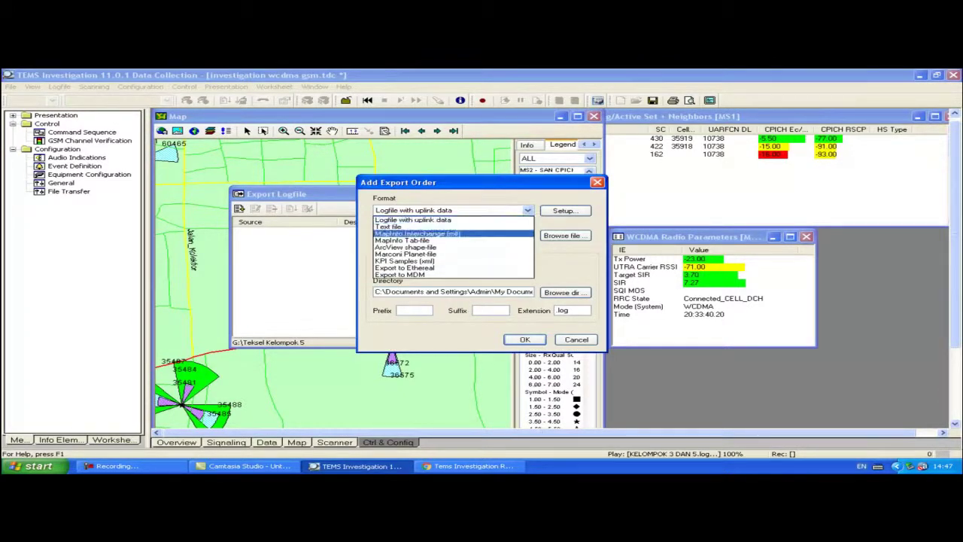
pyautogui.press('Return')
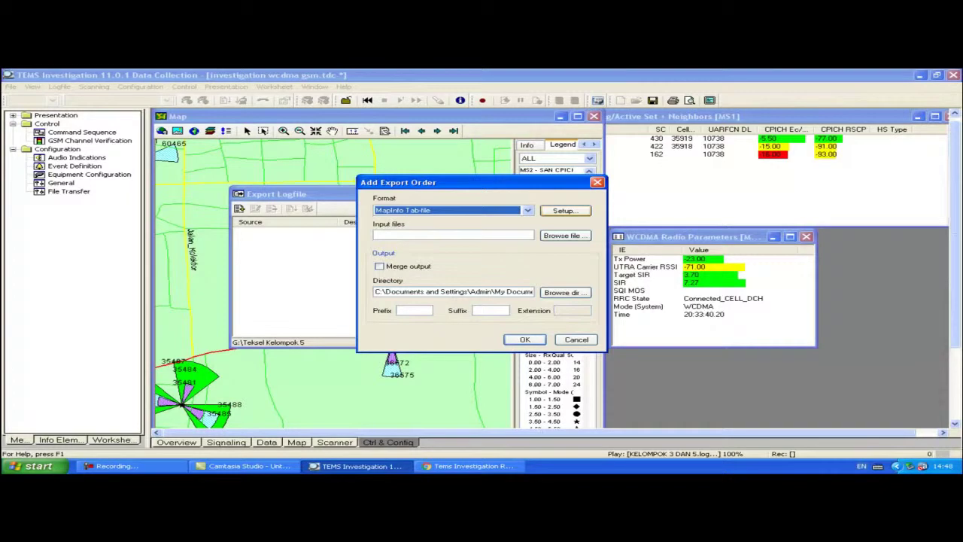
# In the export format's setup, add the WCDMA information elements AS CPICH Ec/No and AS CPICH RSCP
pyautogui.press('Tab')
pyautogui.press('Return')
pyautogui.click(262, 203)
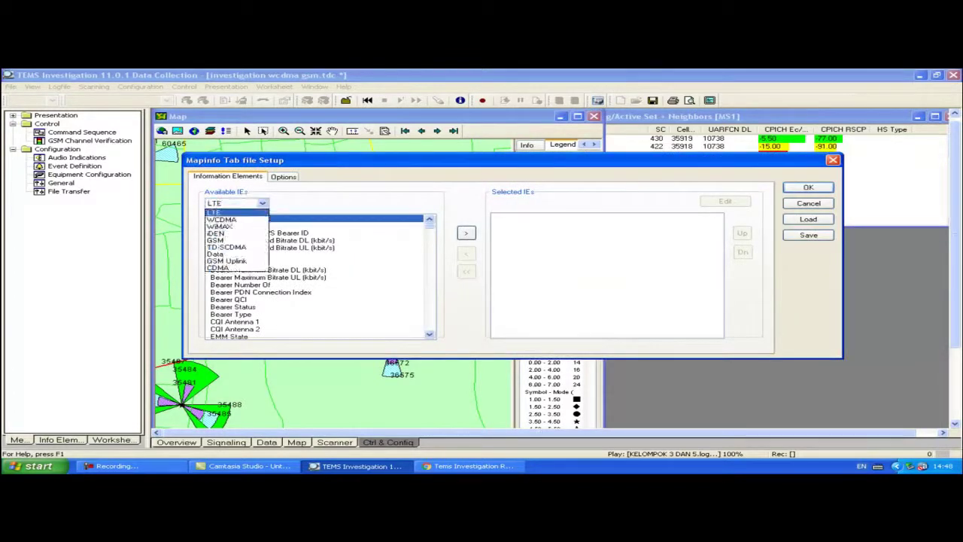
pyautogui.click(223, 219)
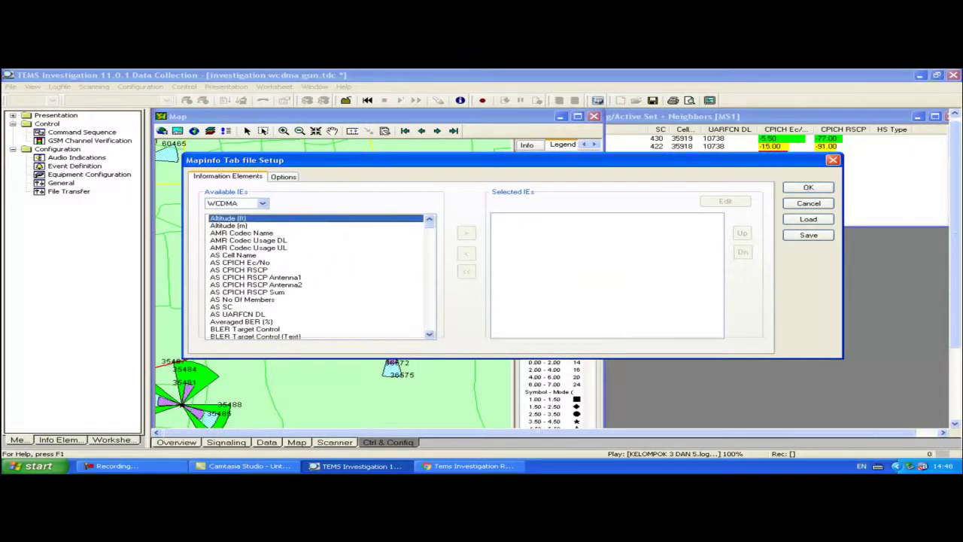
pyautogui.click(240, 263)
pyautogui.click(466, 233)
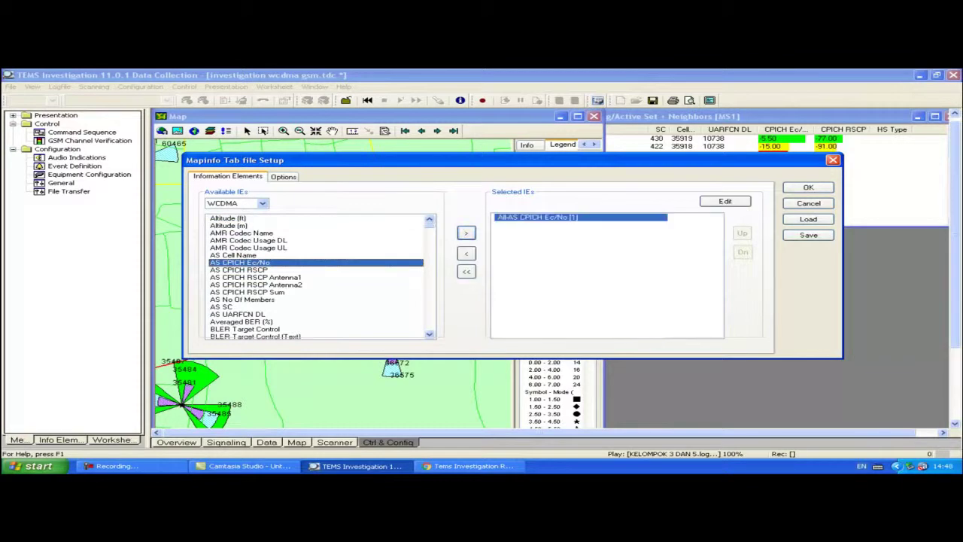
pyautogui.click(239, 270)
pyautogui.click(465, 233)
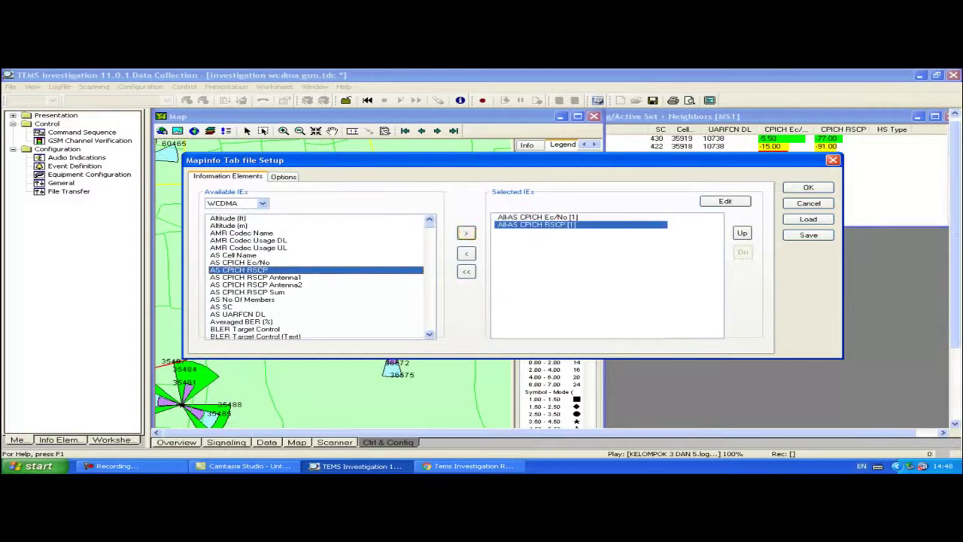
# Set the mobile to MS2 for both selected elements, AS CPICH Ec/No and AS CPICH RSCP
pyautogui.doubleClick(538, 217)
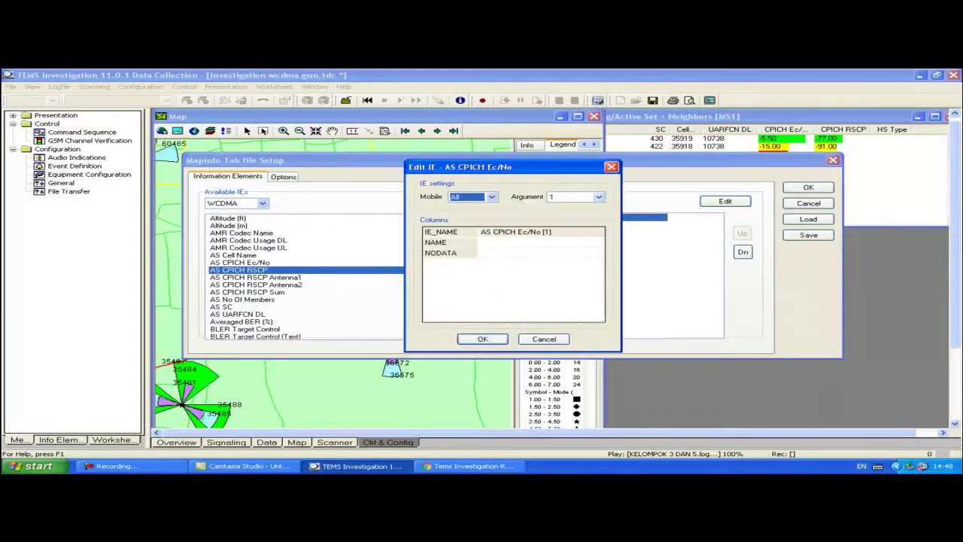
pyautogui.click(491, 197)
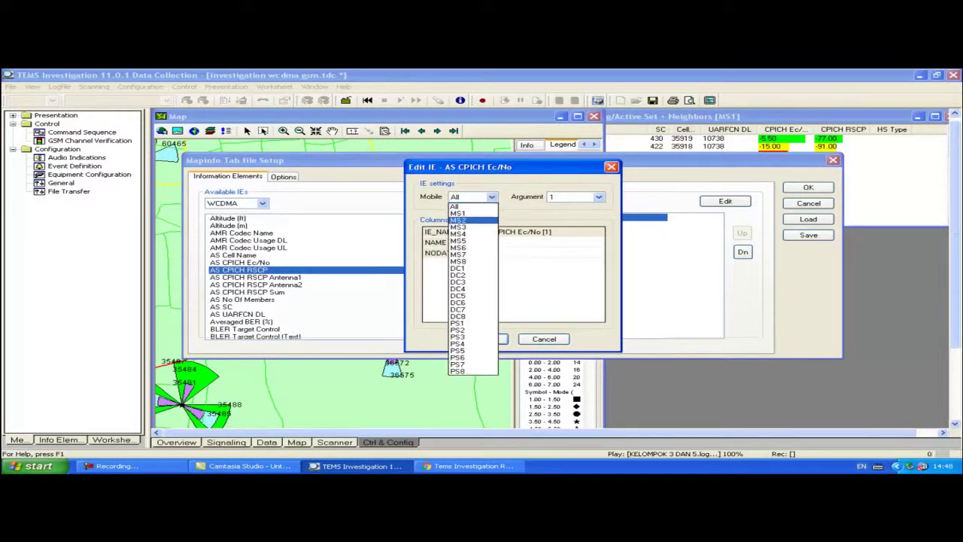
pyautogui.click(468, 221)
pyautogui.press('Return')
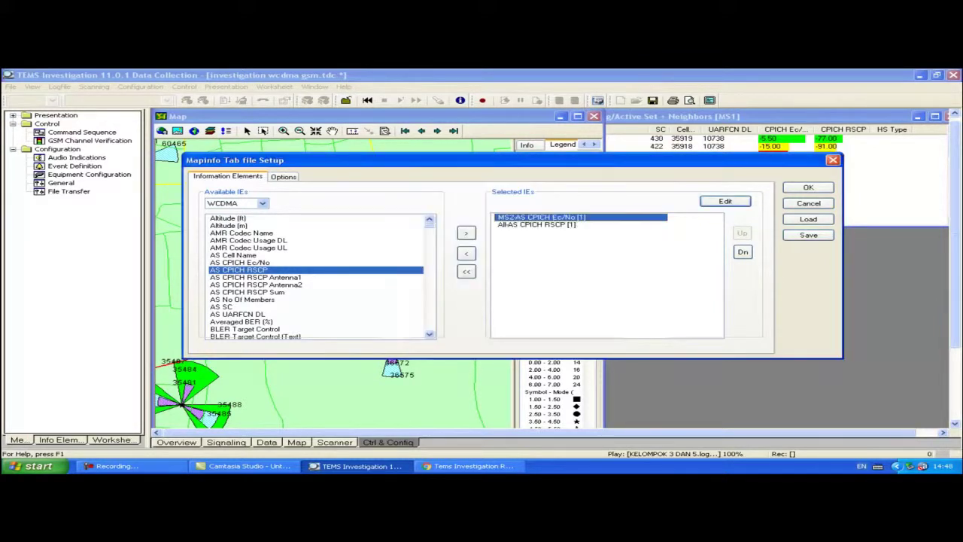
pyautogui.doubleClick(537, 224)
pyautogui.click(492, 196)
pyautogui.press('Down')
pyautogui.press('Down')
pyautogui.press('Return')
pyautogui.press('Return')
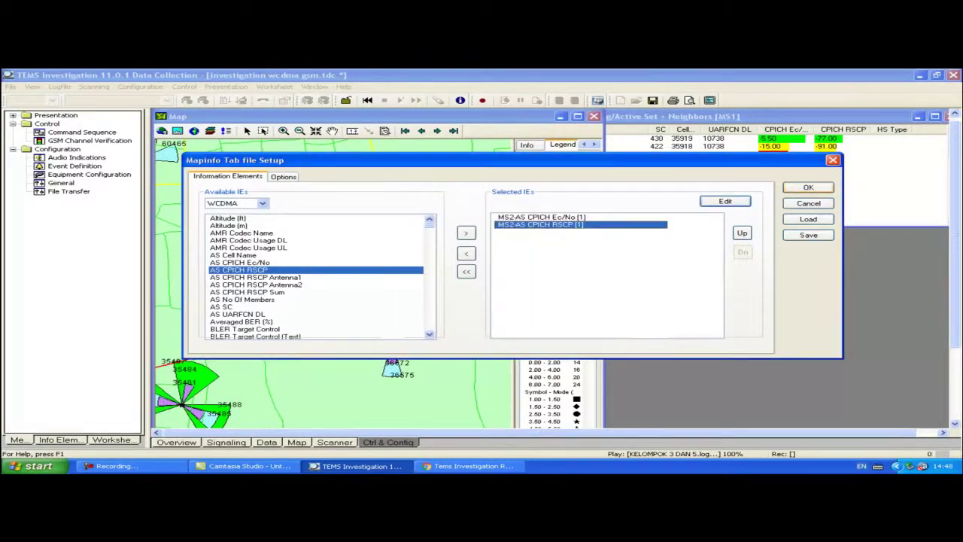
# Accept the export setup, then add the order with input logfile KELOMPOK 3 DAN 5, output directory G:\Teksel Kelompok 5\export\ and prefix export
pyautogui.press('Return')
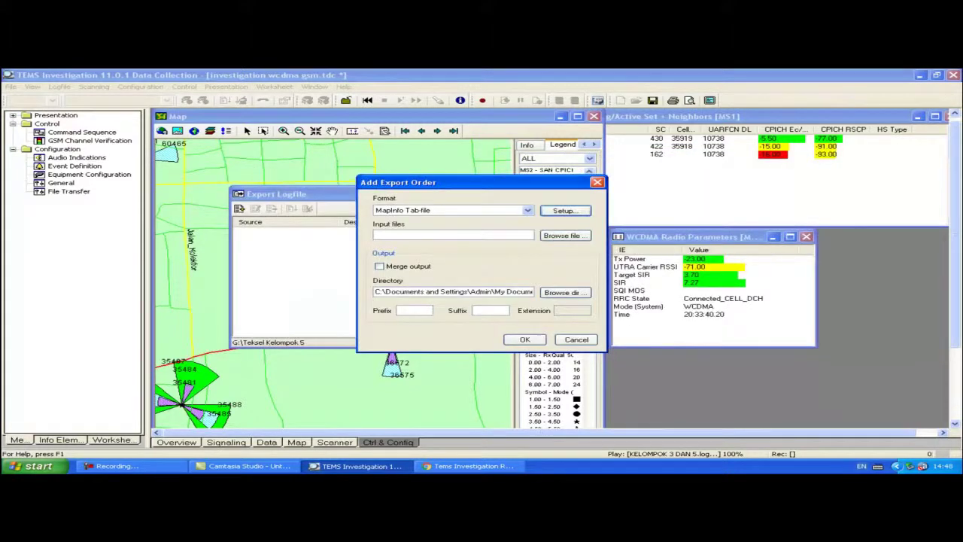
pyautogui.click(564, 235)
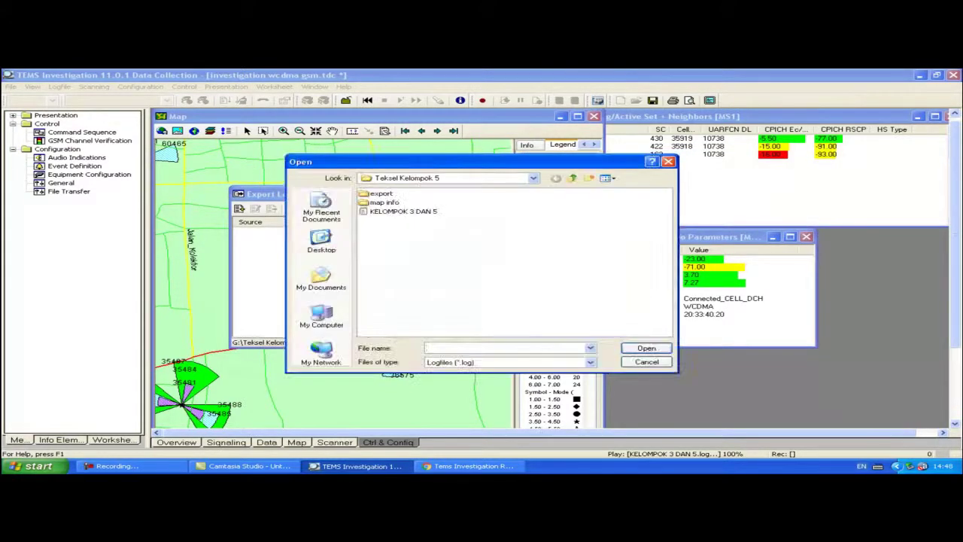
pyautogui.click(404, 211)
pyautogui.click(646, 348)
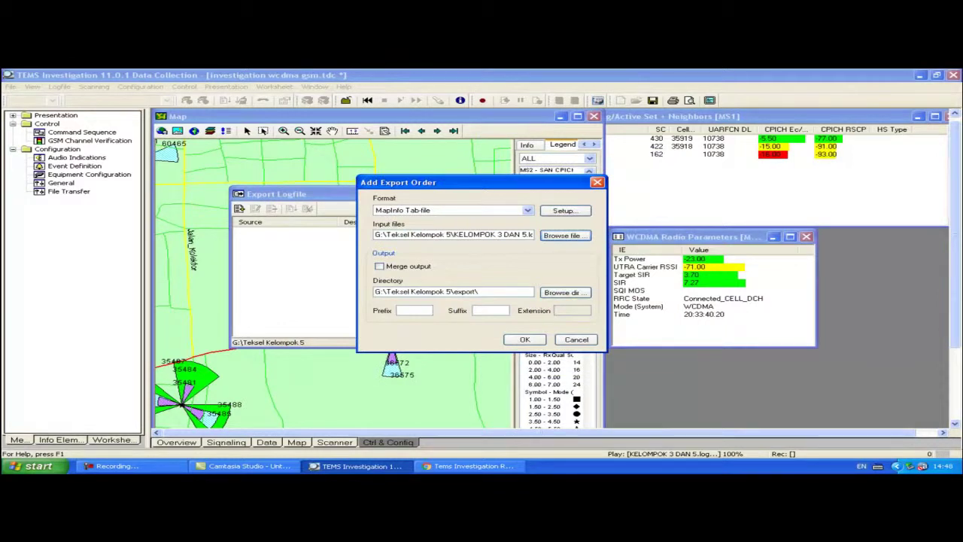
pyautogui.click(524, 339)
pyautogui.write('axport')
pyautogui.press('Return')
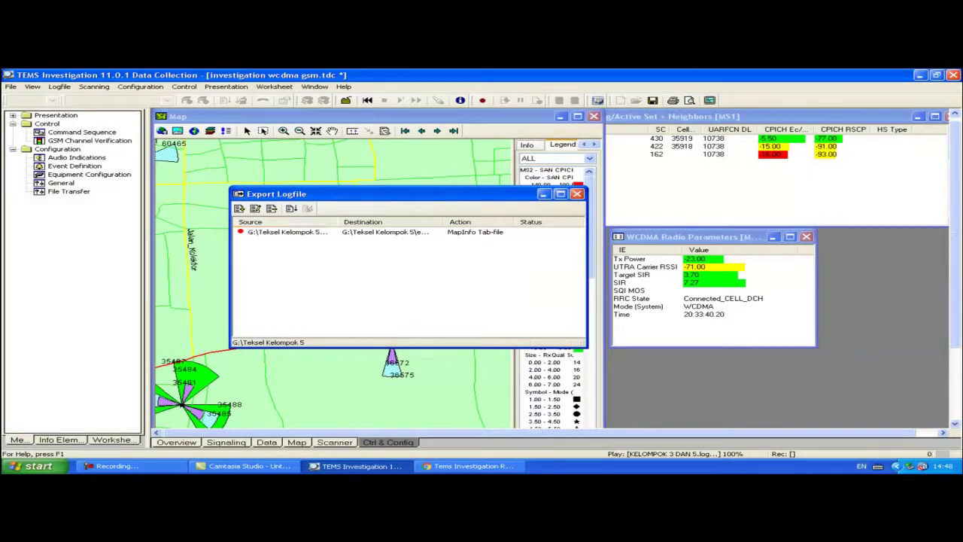
# Run the MapInfo Tab-file export order and close its result report
pyautogui.click(288, 232)
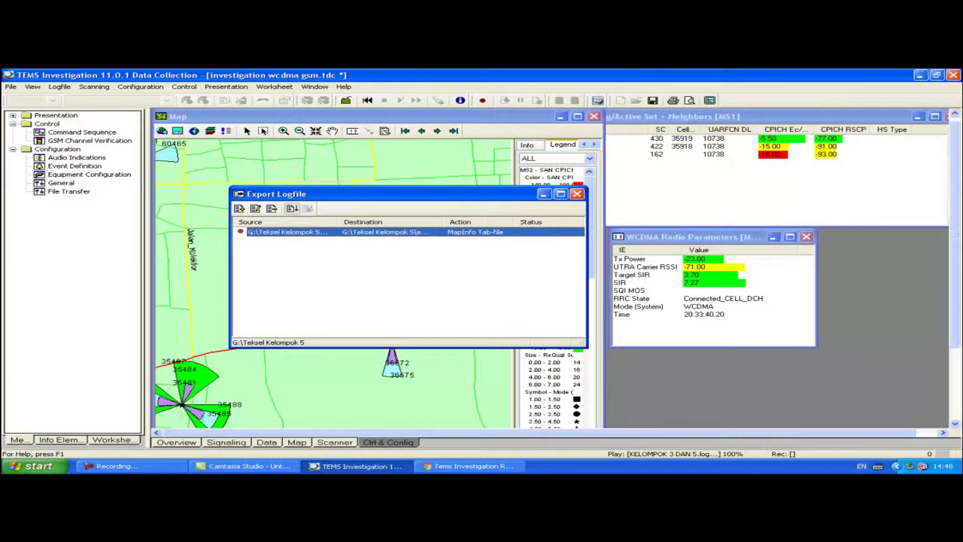
pyautogui.click(292, 208)
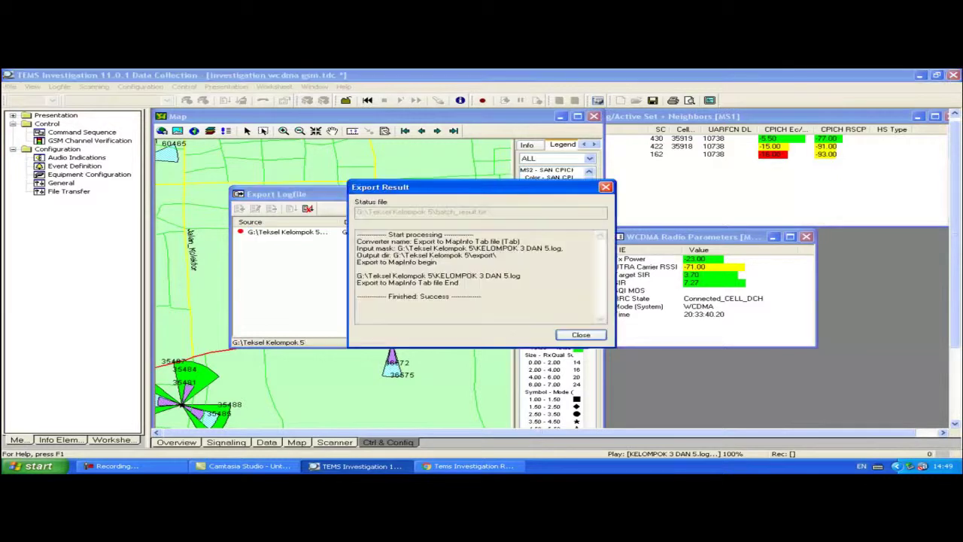
pyautogui.press('Return')
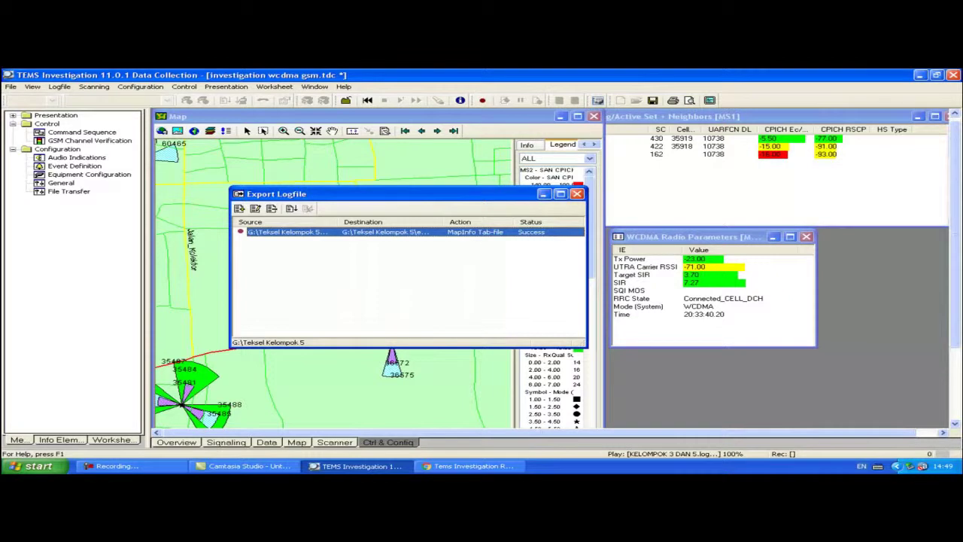
# Switch to MapInfo Professional 8.5 and dismiss its startup options
pyautogui.click(34, 465)
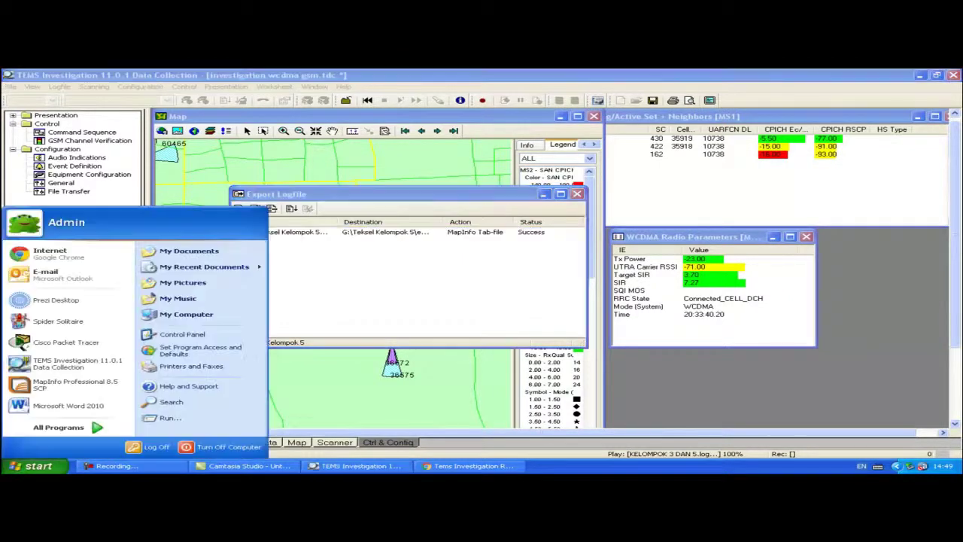
pyautogui.click(64, 383)
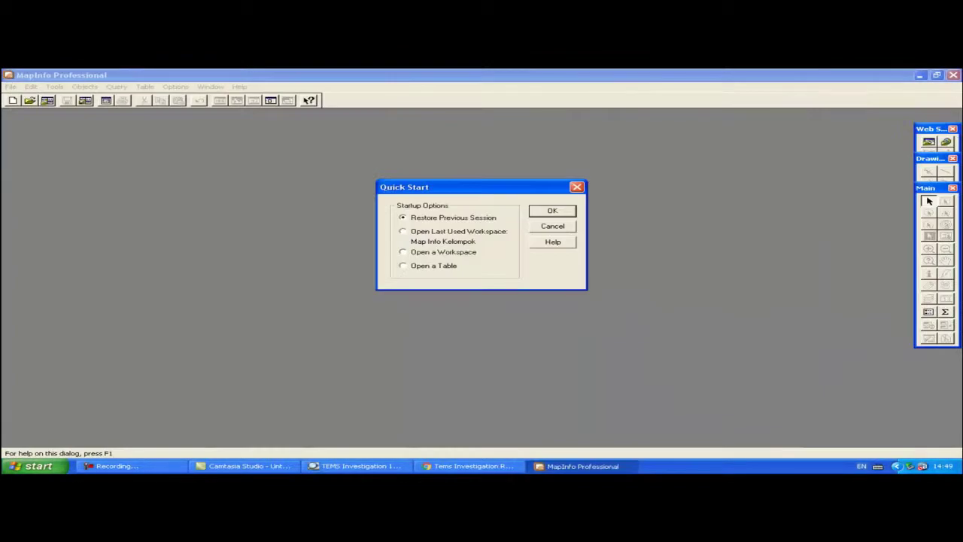
pyautogui.click(553, 226)
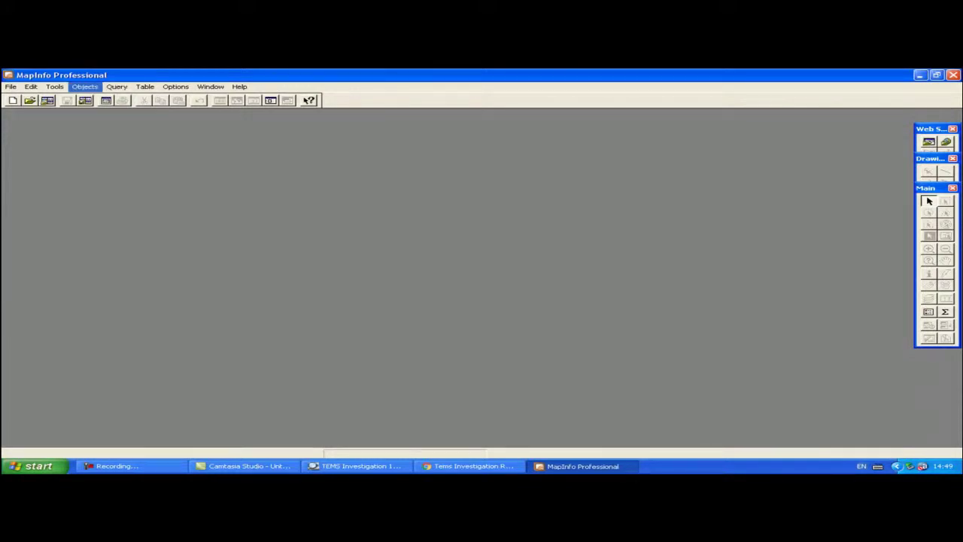
# Open the table exportKELOMPOK 3 DAN 5 from the export folder of Teksel Kelompok 5 on drive G
pyautogui.hotkey('ctrl', 'o')
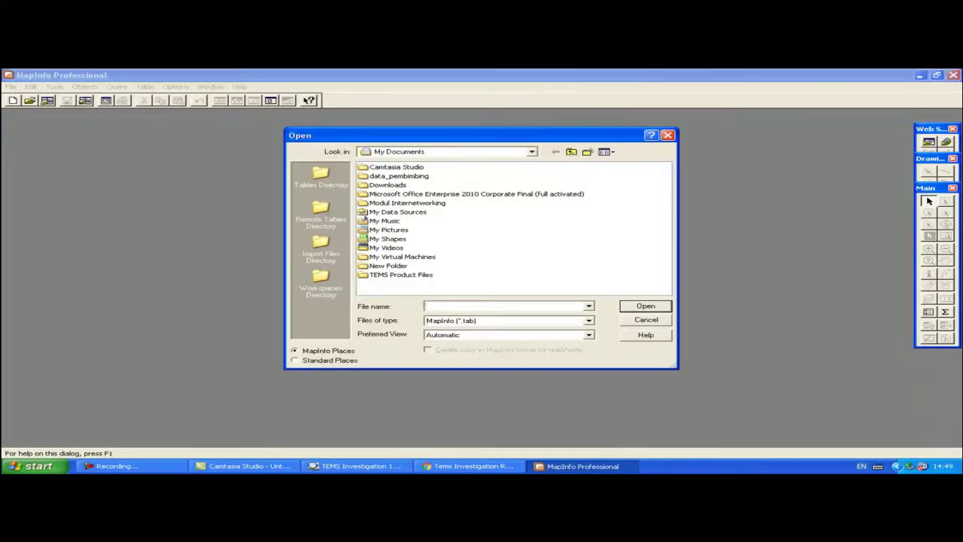
pyautogui.click(532, 151)
pyautogui.click(401, 229)
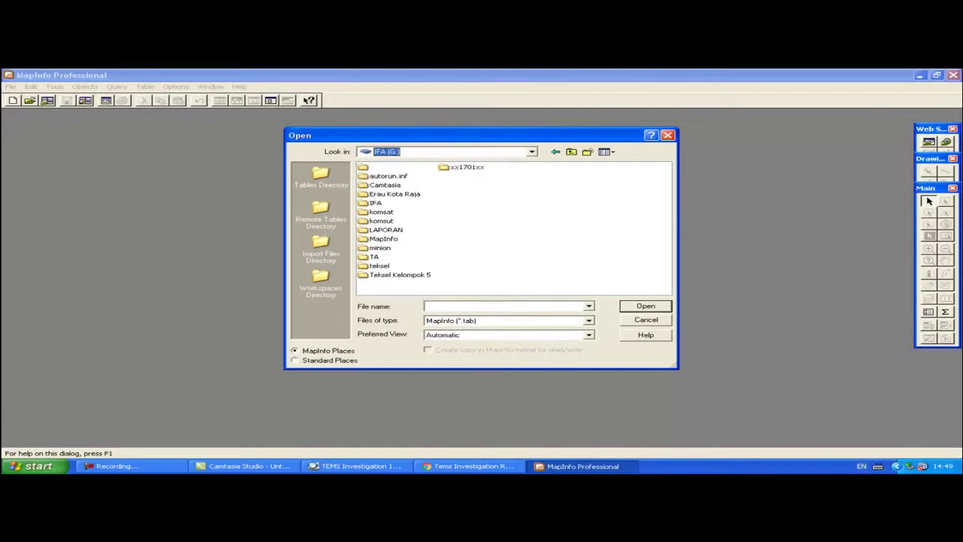
pyautogui.doubleClick(420, 274)
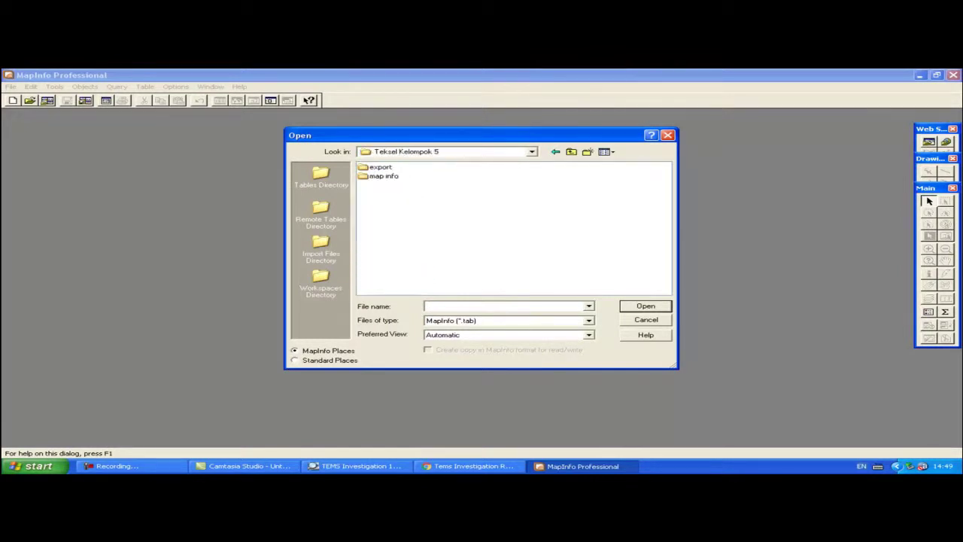
pyautogui.doubleClick(380, 167)
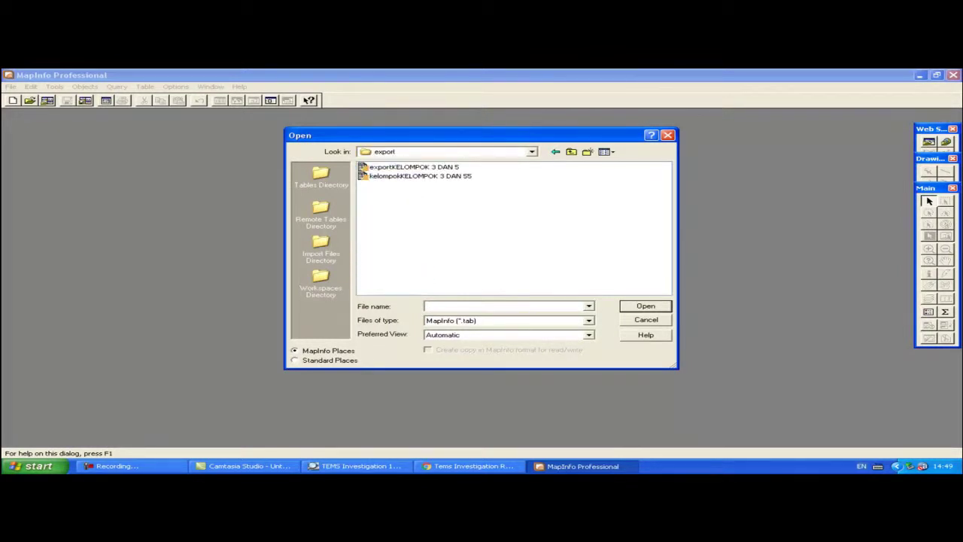
pyautogui.click(364, 167)
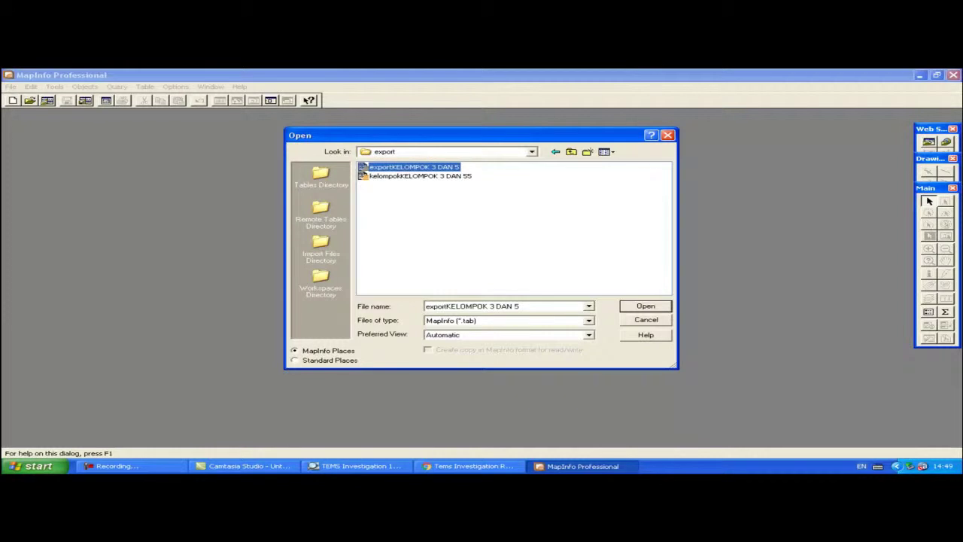
pyautogui.doubleClick(364, 167)
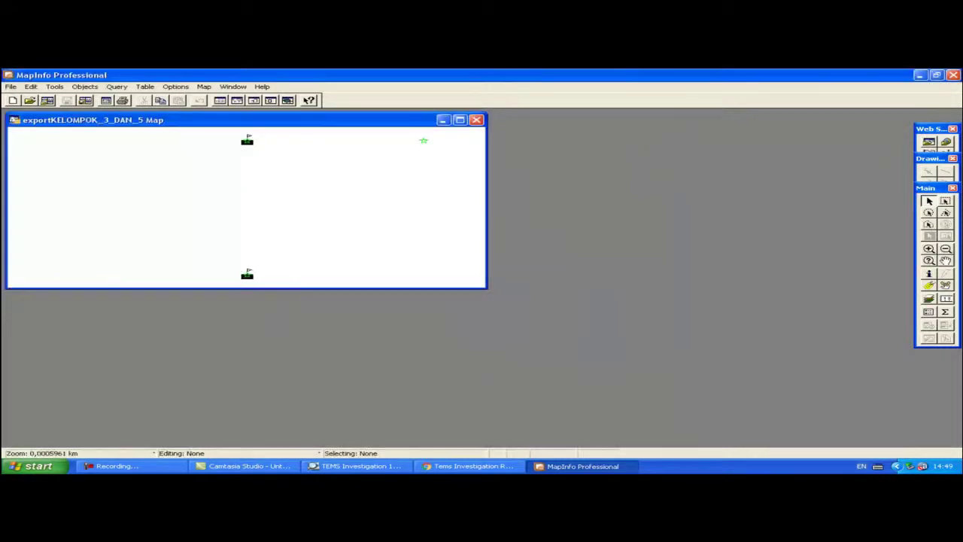
# View the entire exported drive route in the middle of the map window
pyautogui.click(310, 211)
pyautogui.click(309, 209)
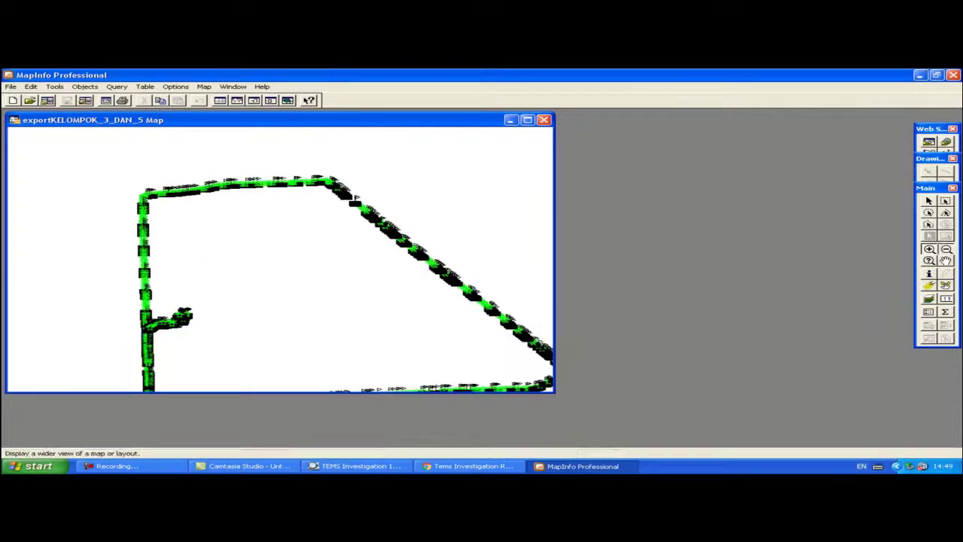
pyautogui.click(946, 249)
pyautogui.click(179, 214)
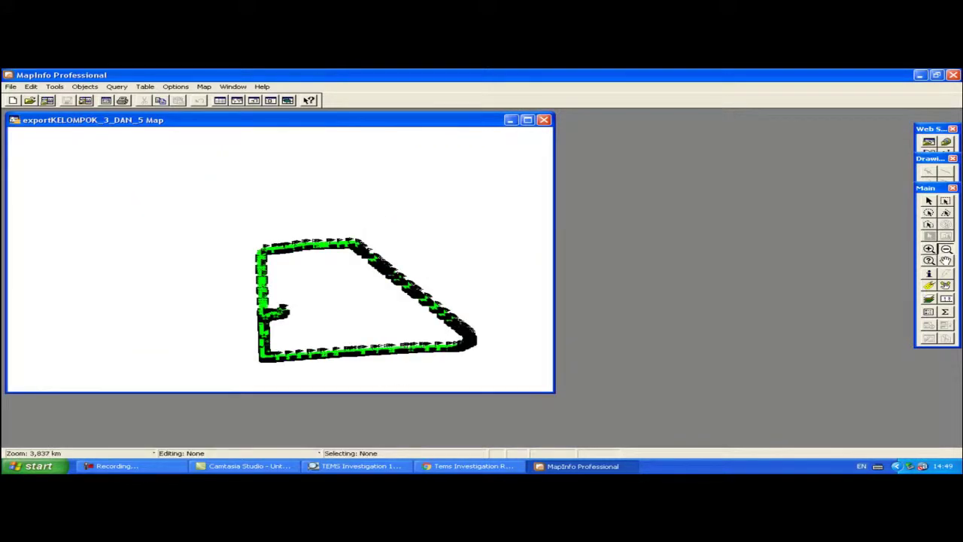
pyautogui.click(946, 260)
pyautogui.moveTo(353, 301); pyautogui.dragTo(258, 252)
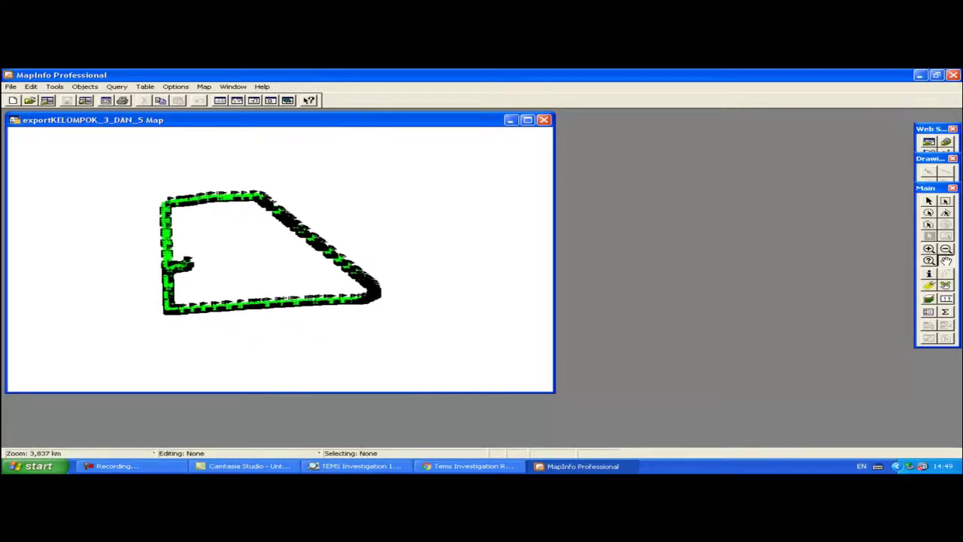
pyautogui.click(117, 466)
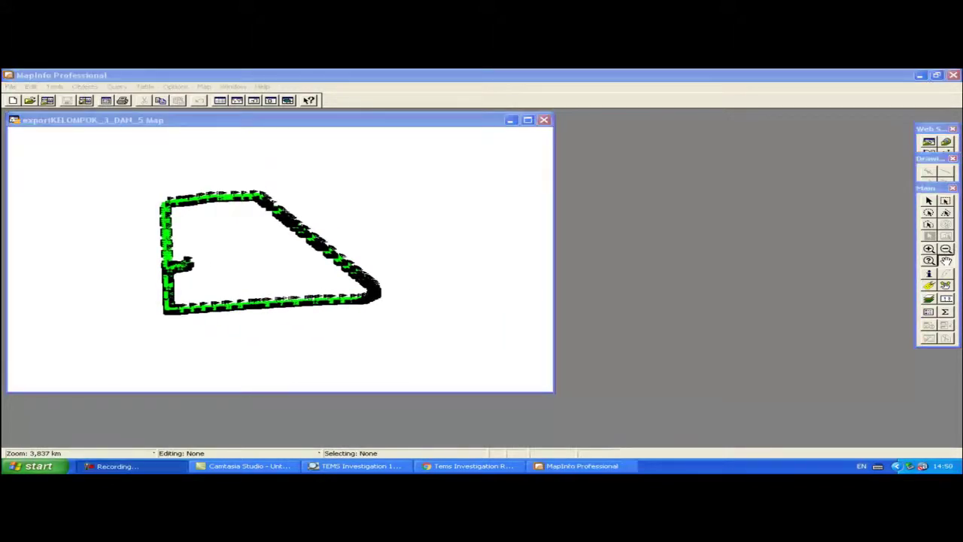
pyautogui.click(946, 260)
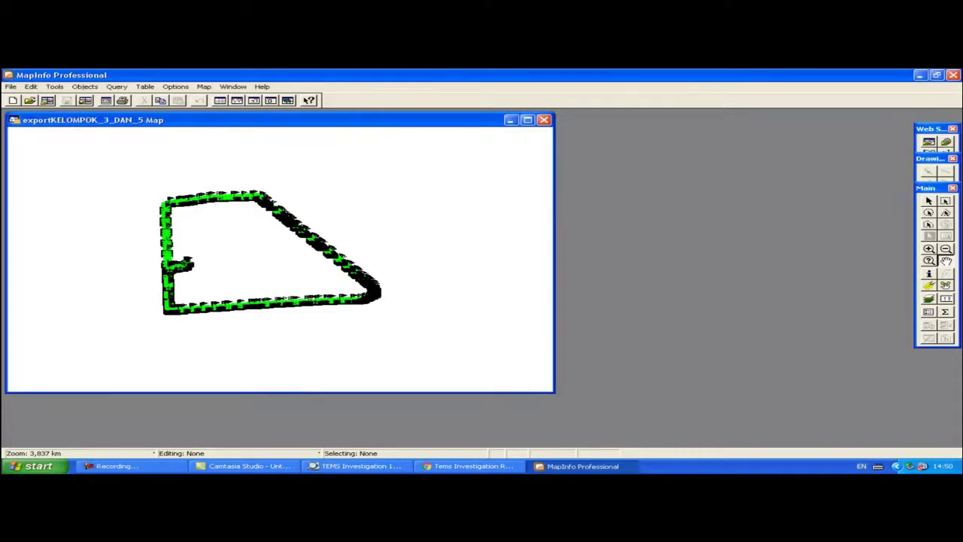
# Create a thematic map with the Region Ranges Default template, using field ASCPICHEcNo_1 of the table exportKELOMPOK_3_DAN_5
pyautogui.click(204, 86)
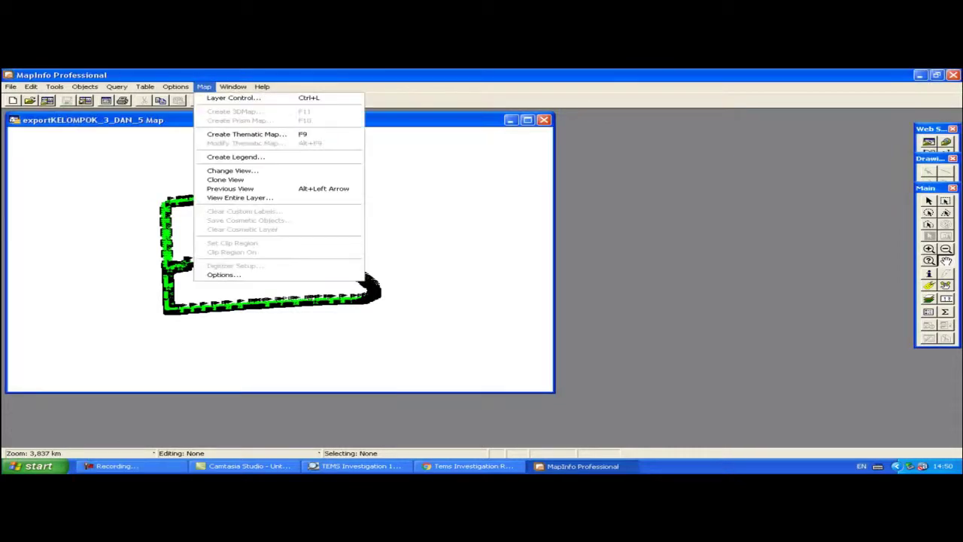
pyautogui.click(246, 134)
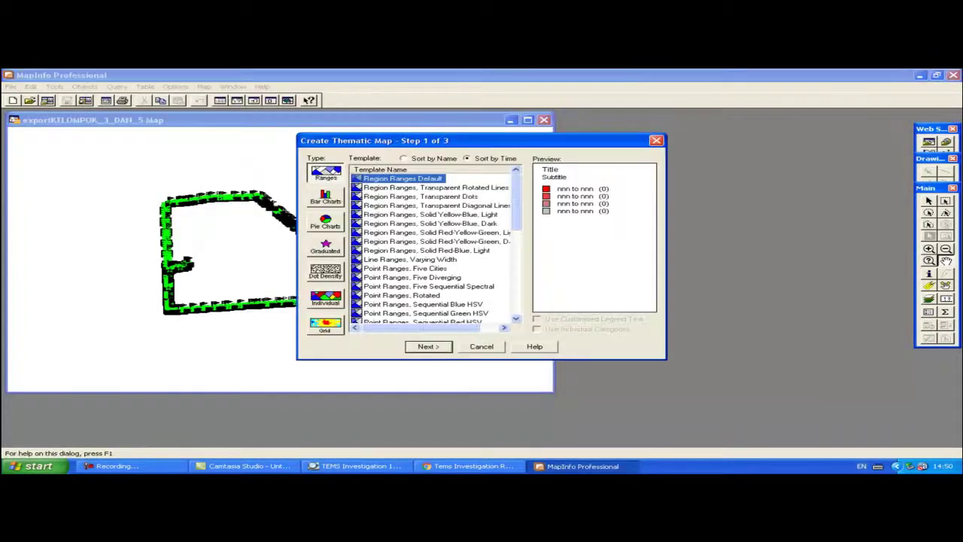
pyautogui.moveTo(376, 140); pyautogui.dragTo(540, 122)
pyautogui.click(567, 160)
pyautogui.click(592, 328)
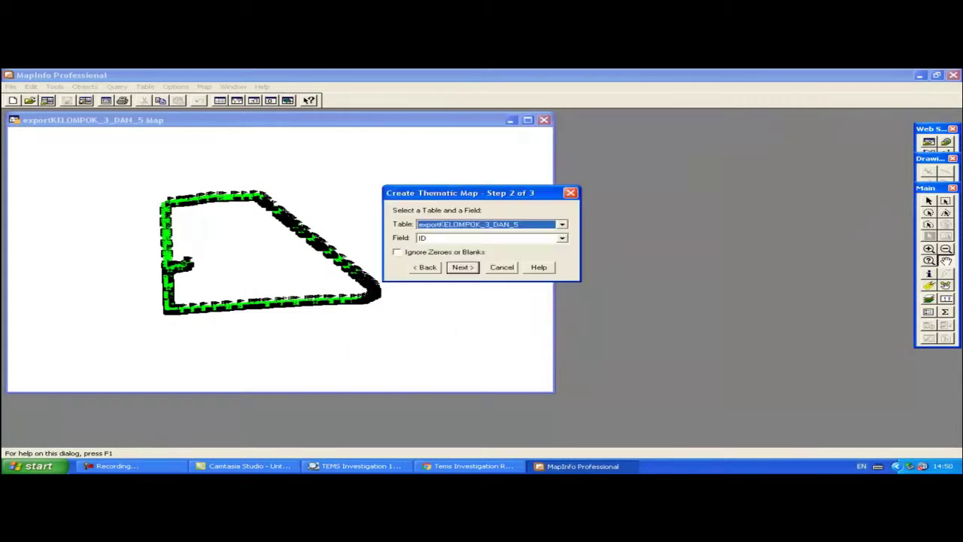
pyautogui.click(562, 238)
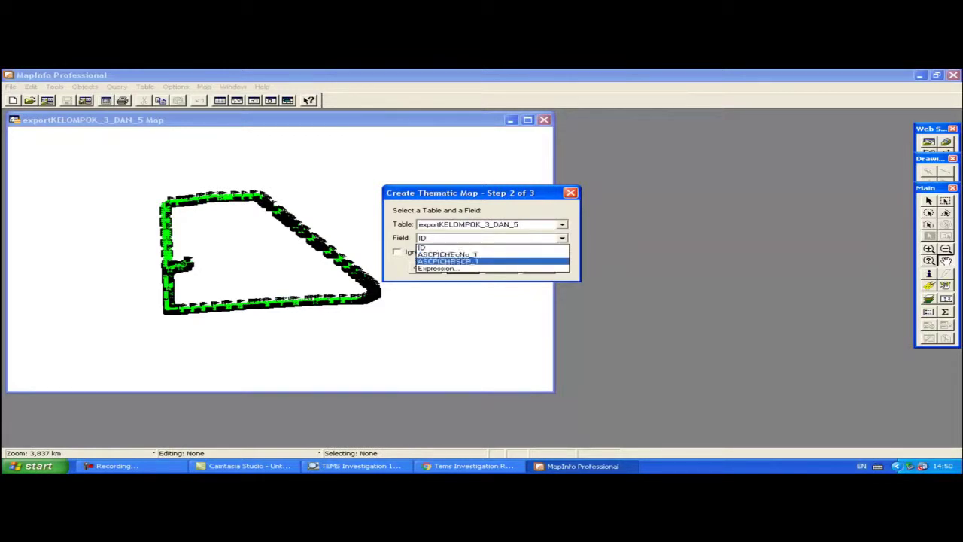
pyautogui.click(448, 255)
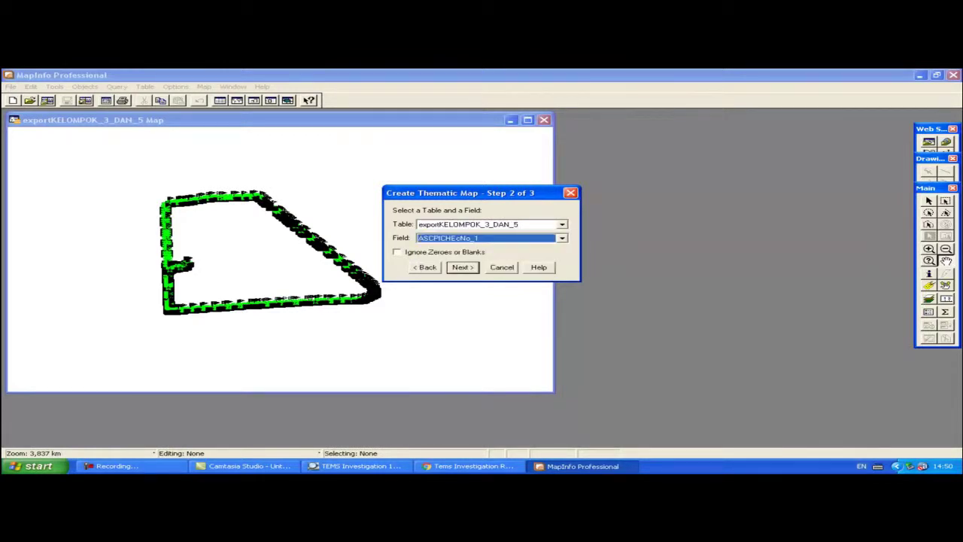
pyautogui.press('Return')
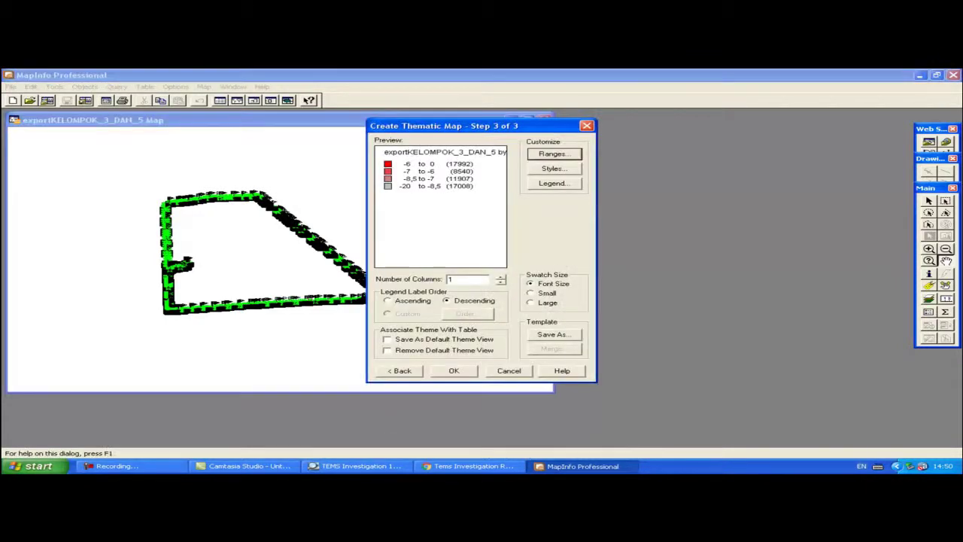
# Customize the thematic map's ranges, setting the range method to Custom
pyautogui.moveTo(474, 125); pyautogui.dragTo(593, 116)
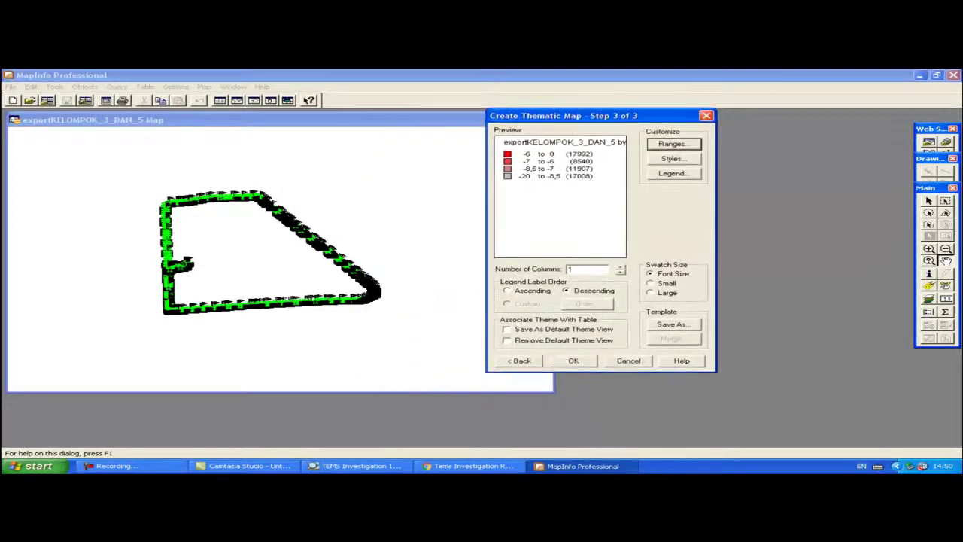
pyautogui.press('Return')
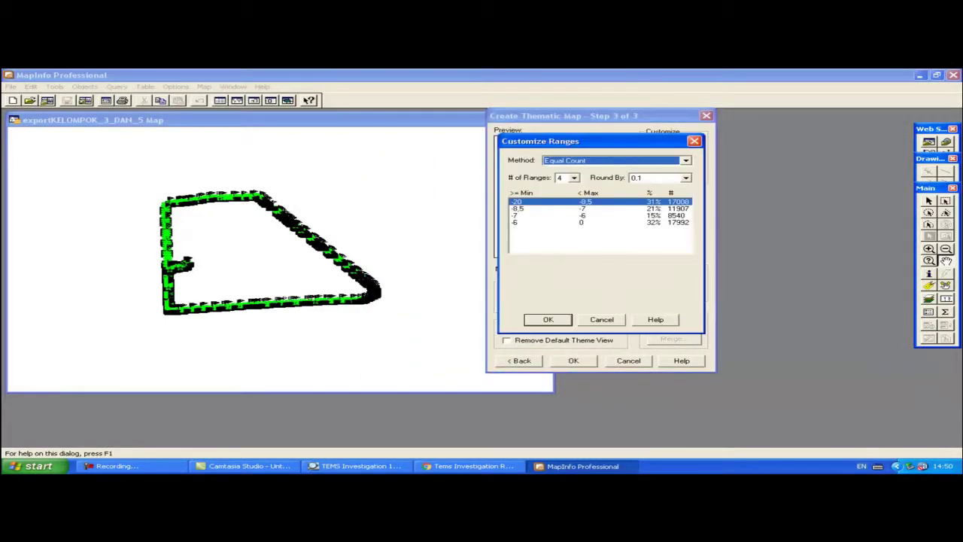
pyautogui.hotkey('alt', 'Down')
pyautogui.press('Down')
pyautogui.press('Down')
pyautogui.press('Down')
pyautogui.press('Down')
pyautogui.press('Down')
pyautogui.press('Return')
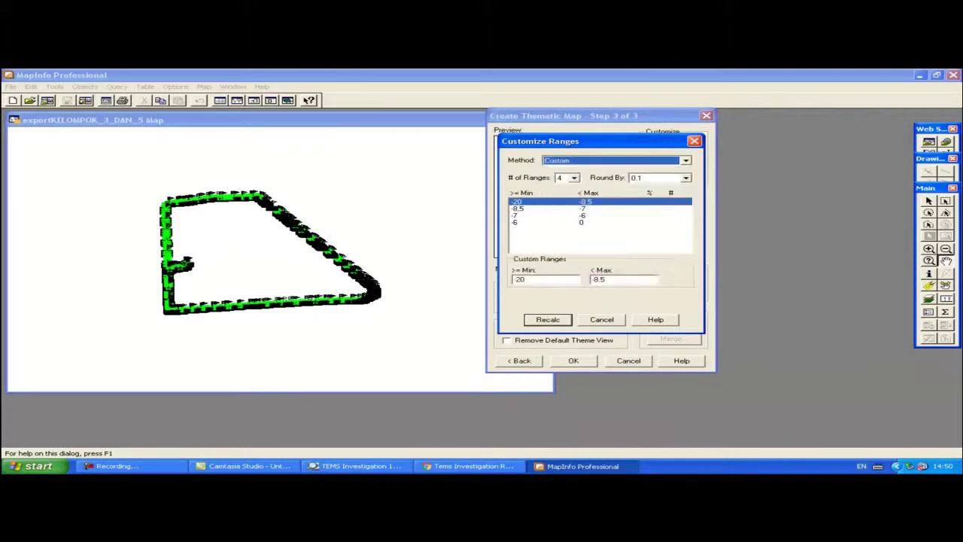
# Set the number of ranges to 3 and the rounding to none
pyautogui.press('Tab')
pyautogui.hotkey('alt', 'Down')
pyautogui.press('Down')
pyautogui.press('Down')
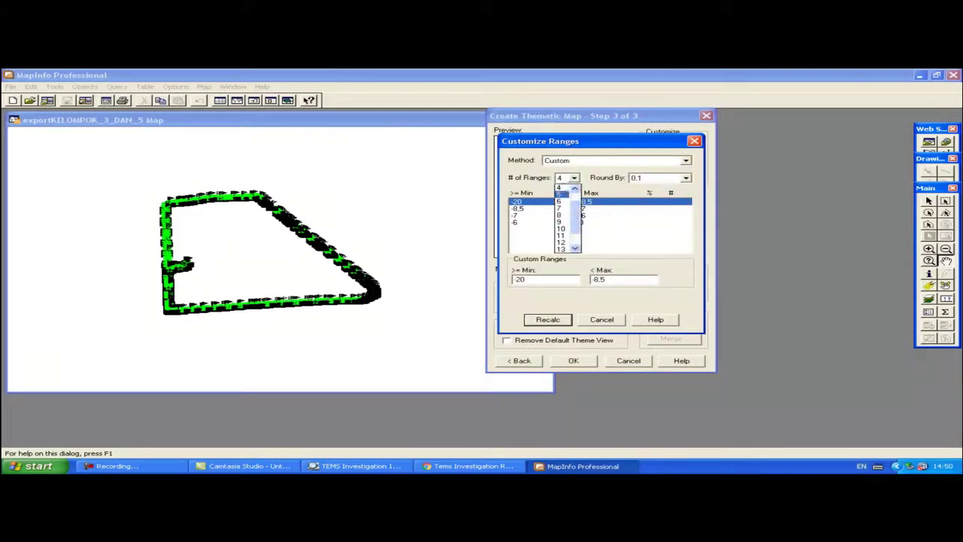
pyautogui.press('Up')
pyautogui.press('Up')
pyautogui.press('Up')
pyautogui.press('Return')
pyautogui.press('Tab')
pyautogui.hotkey('alt', 'Down')
pyautogui.press('Home')
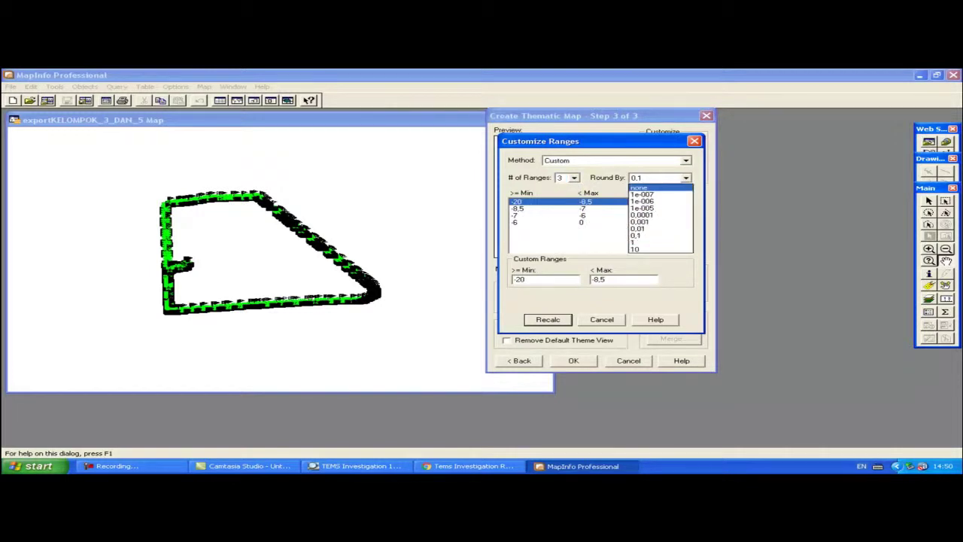
pyautogui.press('Return')
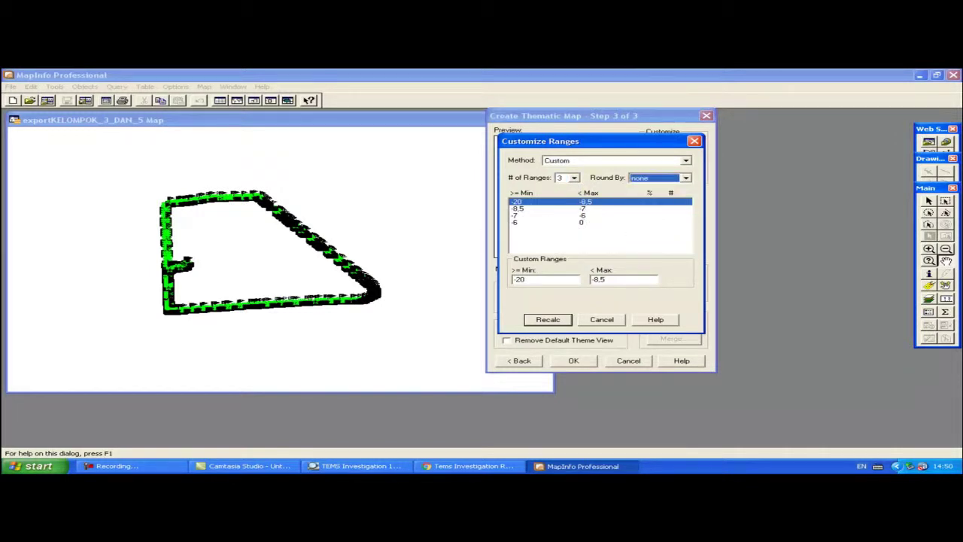
# Set the first custom range to a minimum of -6 and a maximum of 0, and select the second range
pyautogui.press('Tab')
pyautogui.press('BackSpace')
pyautogui.press('BackSpace')
pyautogui.press('BackSpace')
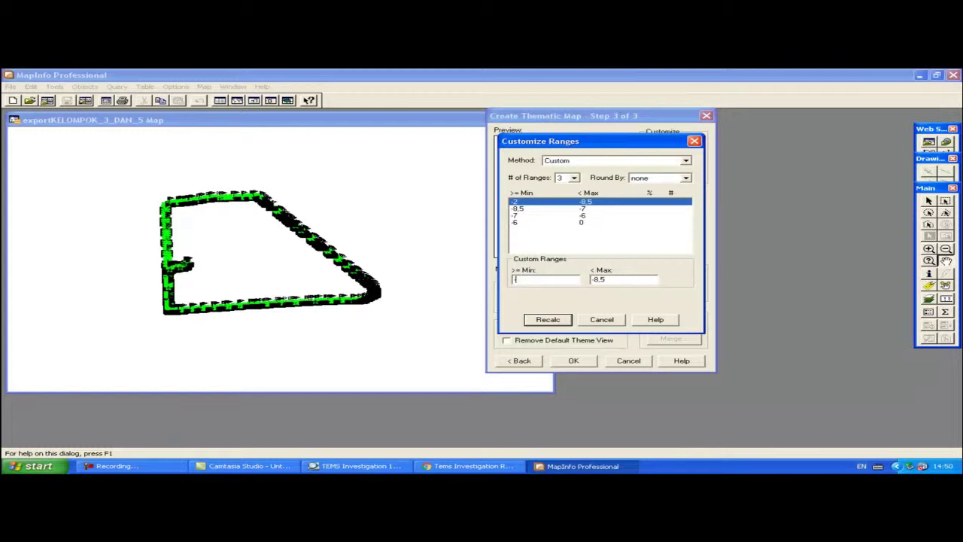
pyautogui.write('-6')
pyautogui.click(604, 279)
pyautogui.press('BackSpace')
pyautogui.press('BackSpace')
pyautogui.press('BackSpace')
pyautogui.press('BackSpace')
pyautogui.write('0')
pyautogui.click(547, 208)
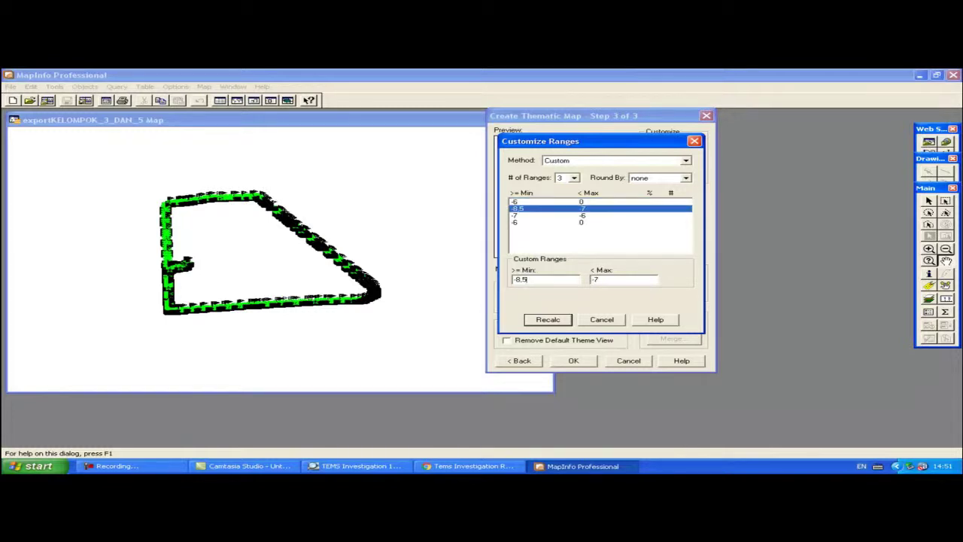
# Set the second custom range to a minimum of -6 and a maximum of -11
pyautogui.press('BackSpace')
pyautogui.press('BackSpace')
pyautogui.press('BackSpace')
pyautogui.write('6')
pyautogui.press('BackSpace')
pyautogui.write('11')
# Set the third custom range to a minimum of -11 and a maximum of -16
pyautogui.click(582, 216)
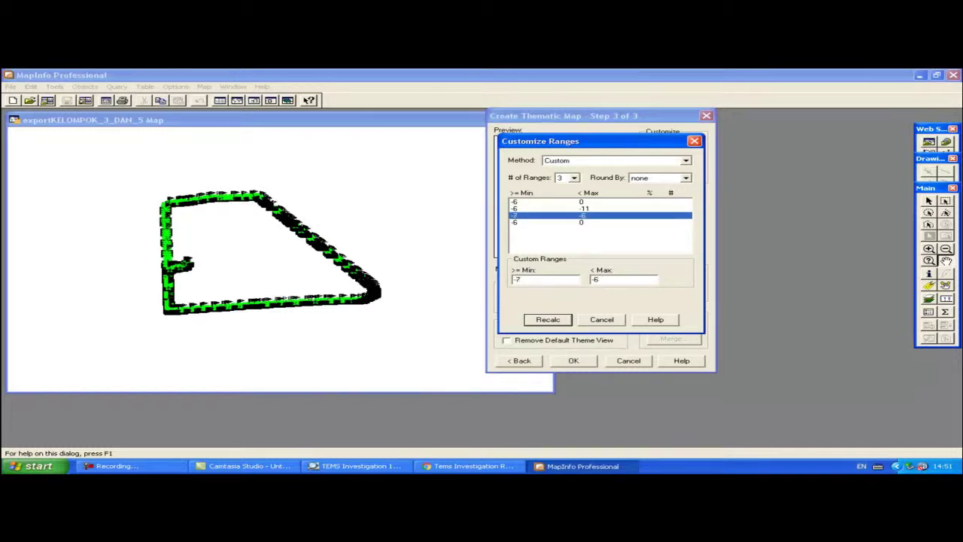
pyautogui.press('BackSpace')
pyautogui.write('11')
pyautogui.click(595, 279)
pyautogui.write('1')
# Set the last custom range row to a minimum of -16 and a maximum of -35, then recalculate and accept the ranges
pyautogui.press('Down')
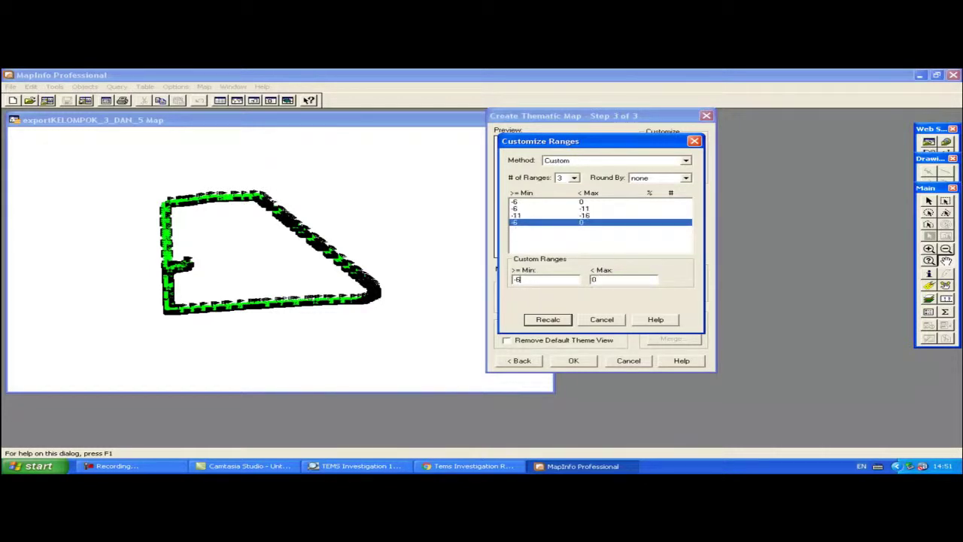
pyautogui.write('1')
pyautogui.click(595, 279)
pyautogui.press('BackSpace')
pyautogui.write('-35')
pyautogui.press('Return')
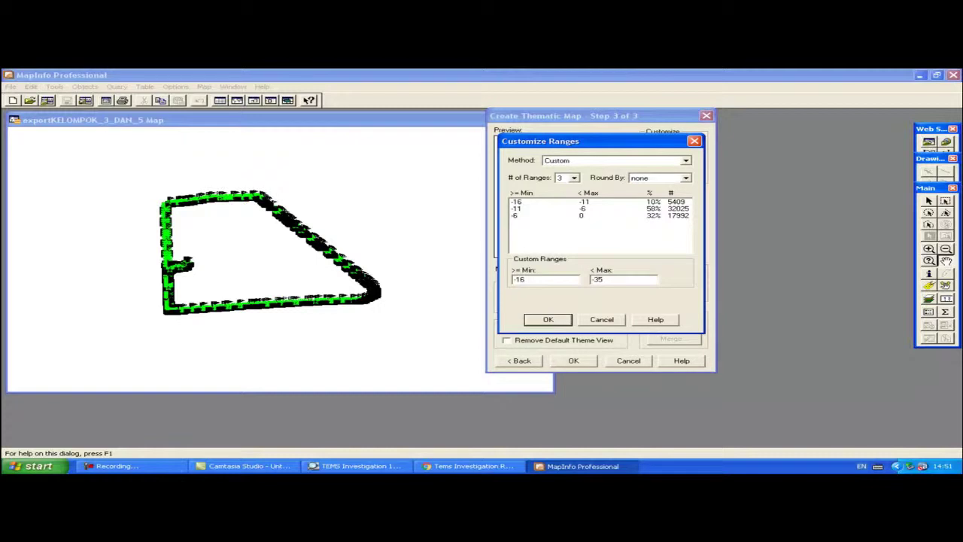
pyautogui.press('Return')
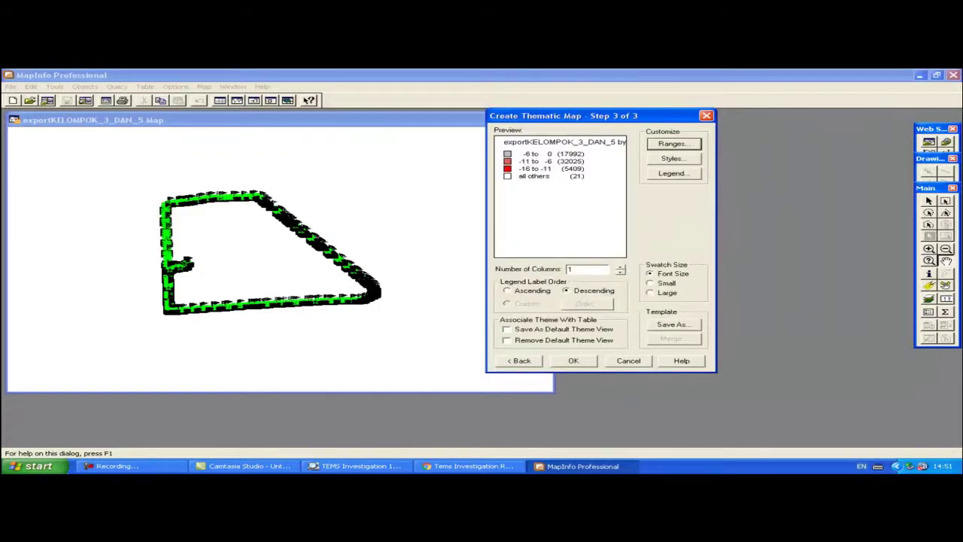
# Customize the theme's range styles, expanding the extra options and applying all attributes
pyautogui.click(673, 158)
pyautogui.press('Tab')
pyautogui.press('Return')
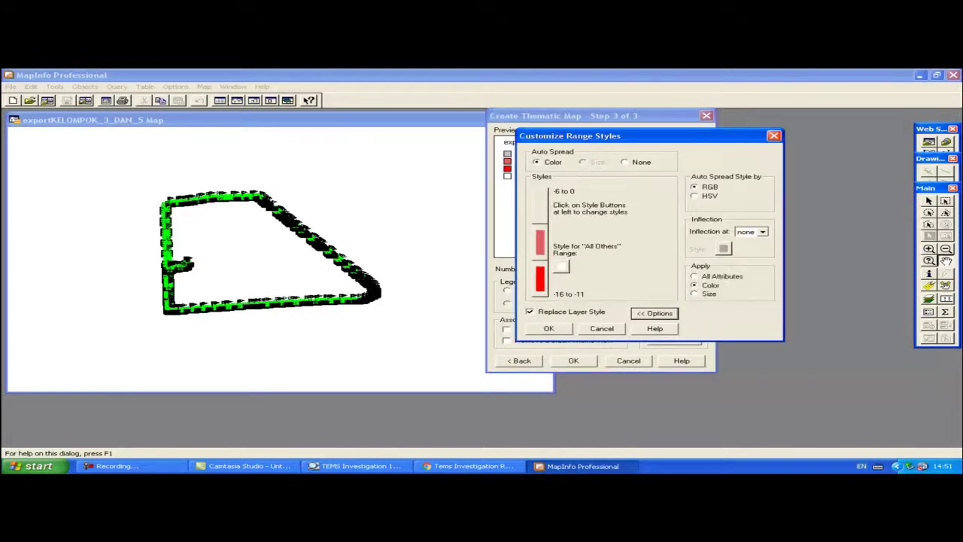
pyautogui.click(695, 276)
# Style the -6 to 0 range as a green filled circle from the Map Symbols font
pyautogui.click(540, 206)
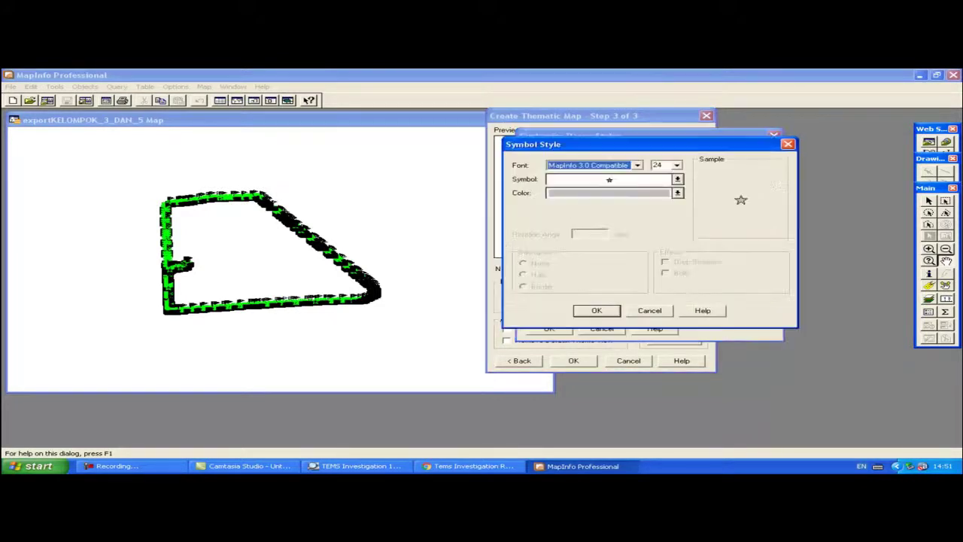
pyautogui.hotkey('alt', 'Down')
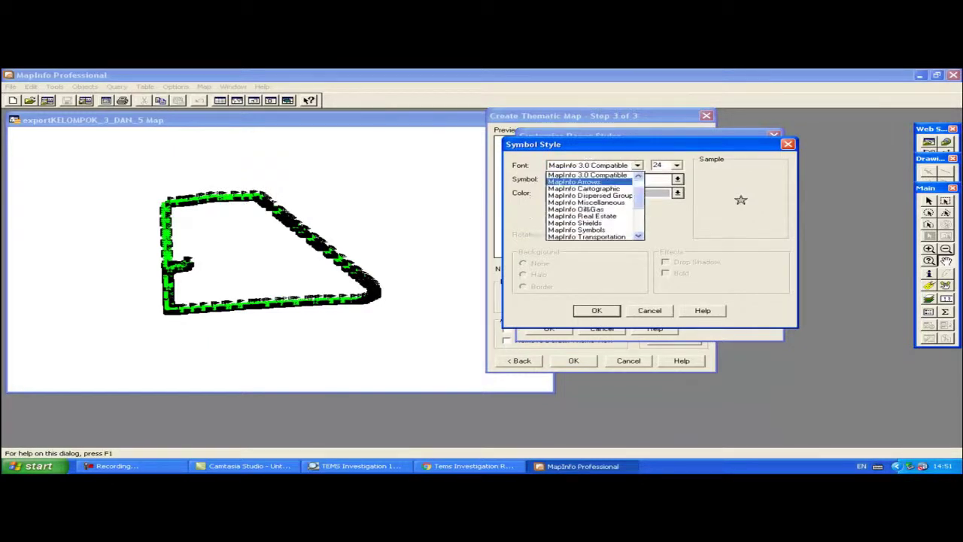
pyautogui.scroll(1, 590, 189)
pyautogui.click(590, 188)
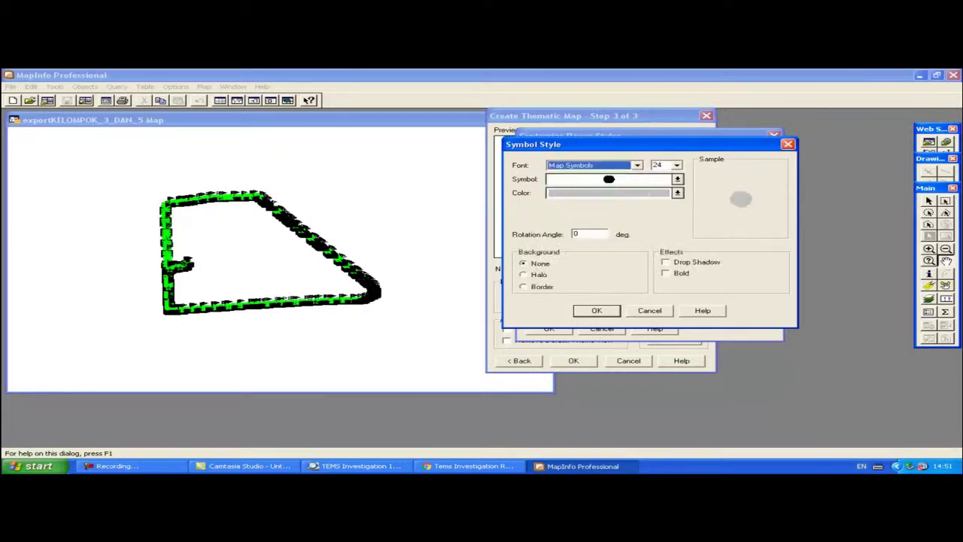
pyautogui.click(677, 193)
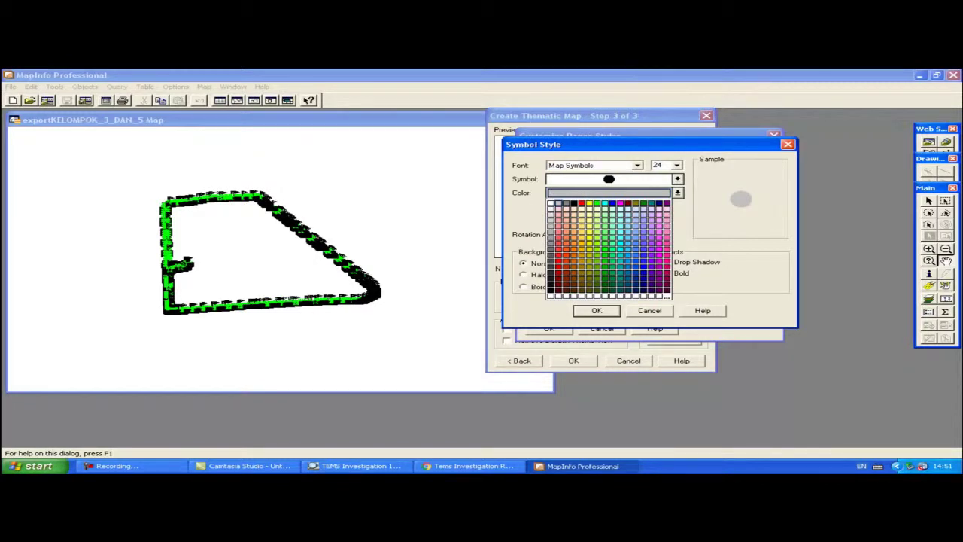
pyautogui.click(606, 254)
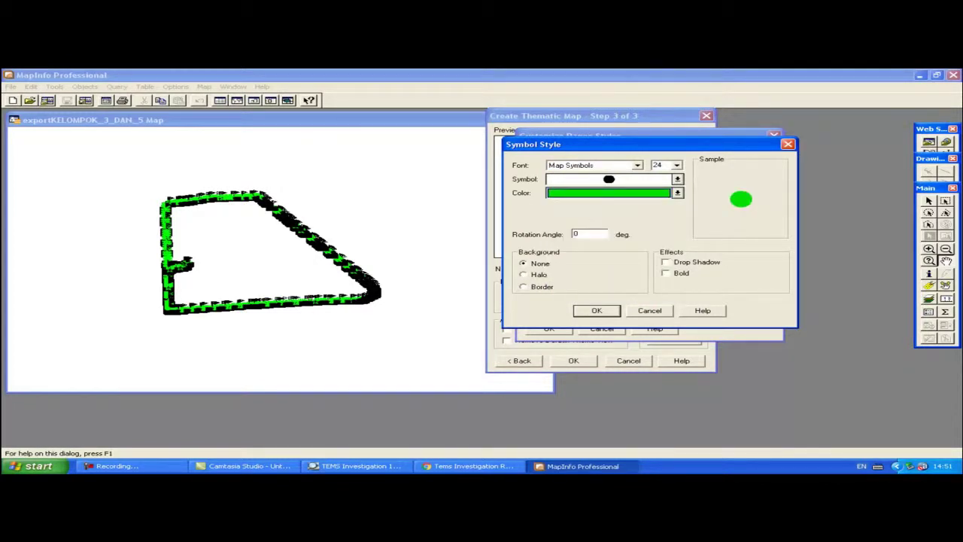
pyautogui.press('Return')
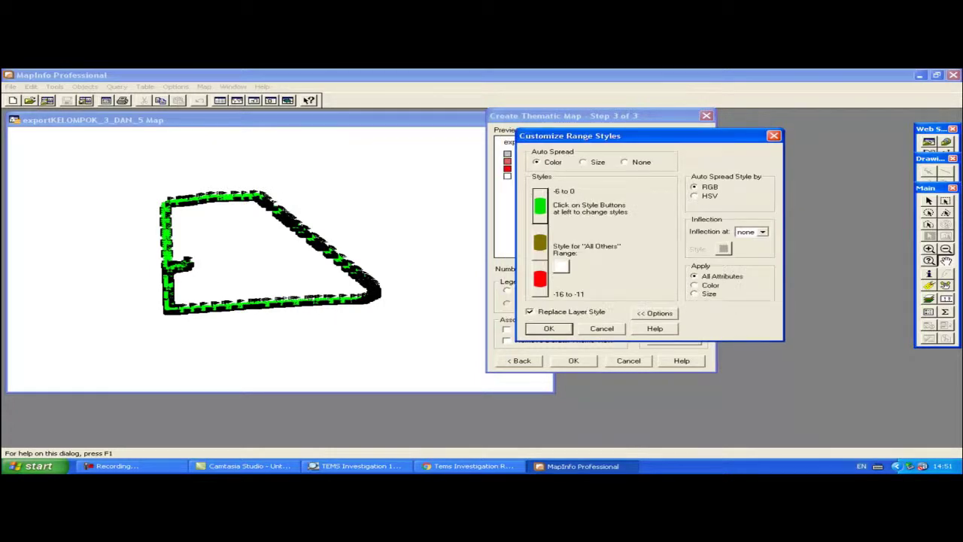
# Style the -11 to -6 range as a bright yellow filled circle from the Map Symbols font
pyautogui.click(539, 243)
pyautogui.hotkey('alt', 'Down')
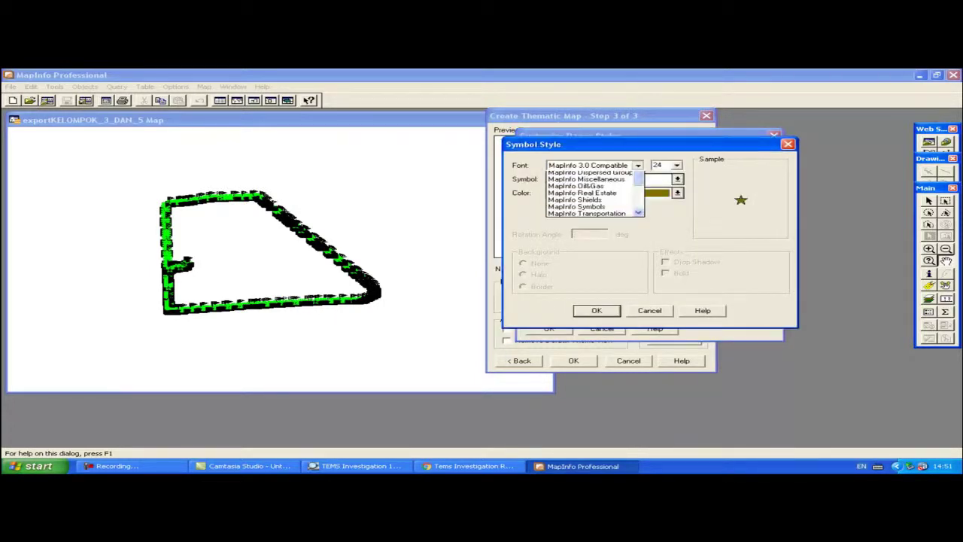
pyautogui.press('Return')
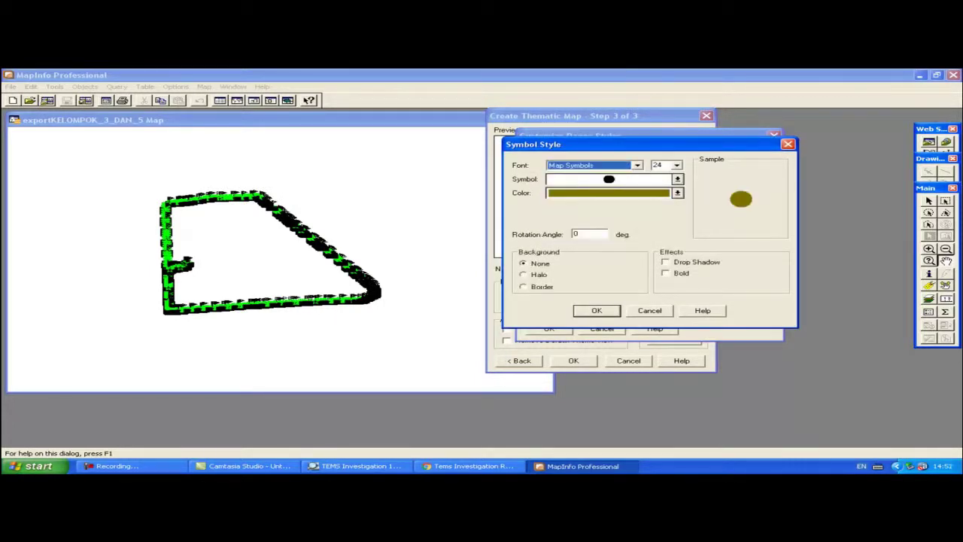
pyautogui.click(677, 193)
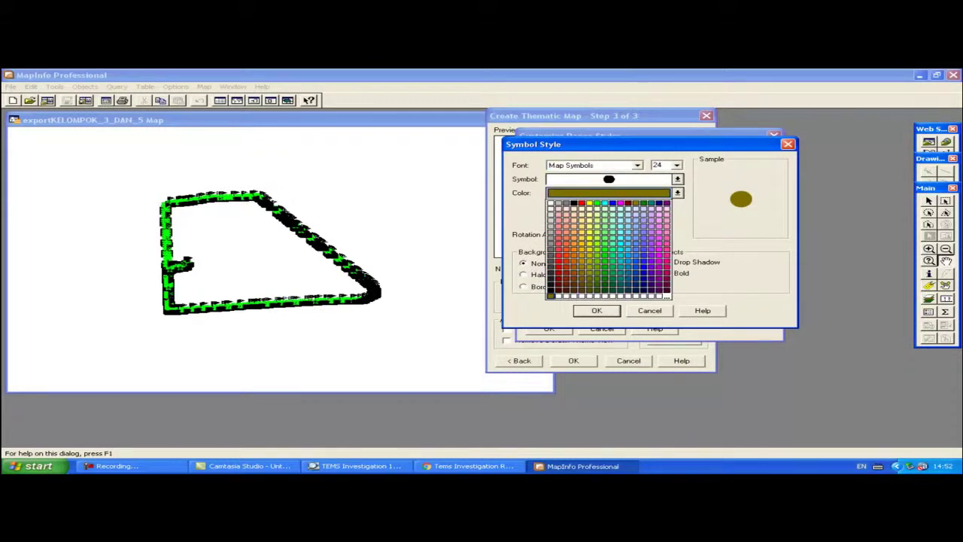
pyautogui.click(589, 256)
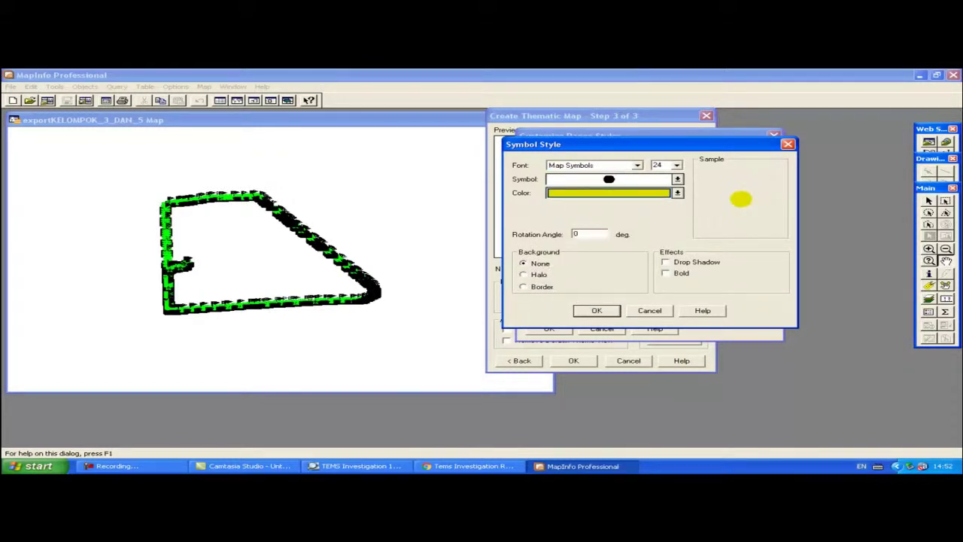
pyautogui.hotkey('alt', 'Down')
pyautogui.press('Return')
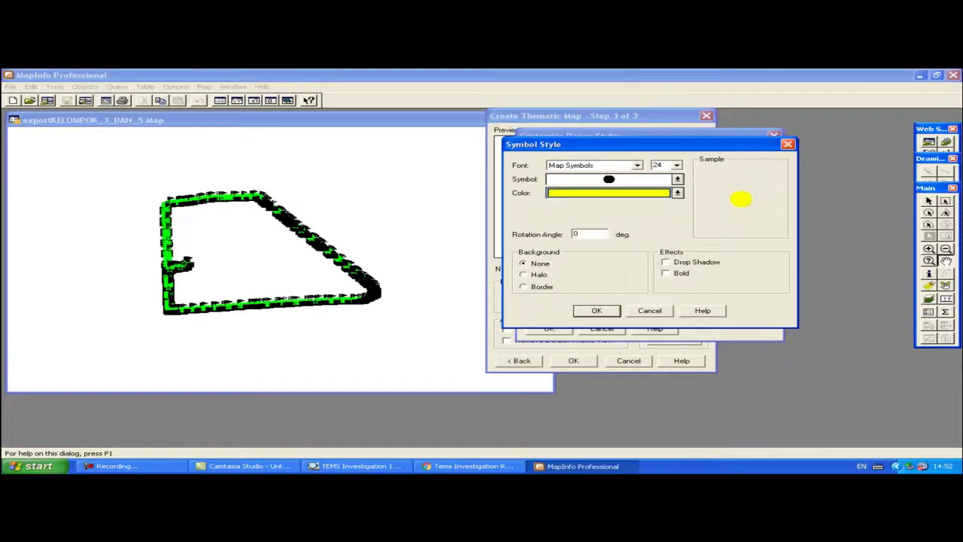
pyautogui.press('Return')
# Change the red -16 to -11 range symbol to the Map Symbols filled circle and accept the range styles
pyautogui.click(539, 279)
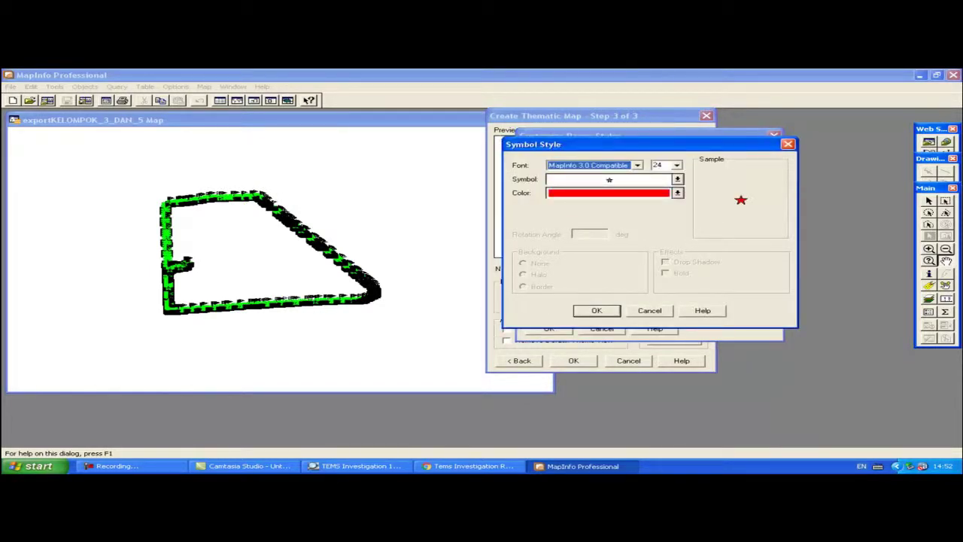
pyautogui.hotkey('alt', 'Down')
pyautogui.moveTo(638, 197); pyautogui.dragTo(638, 189)
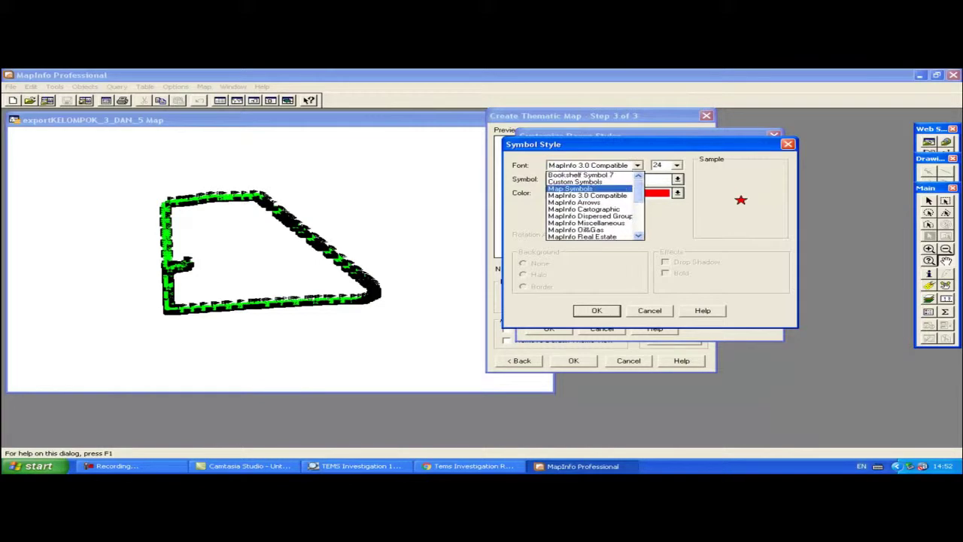
pyautogui.click(573, 188)
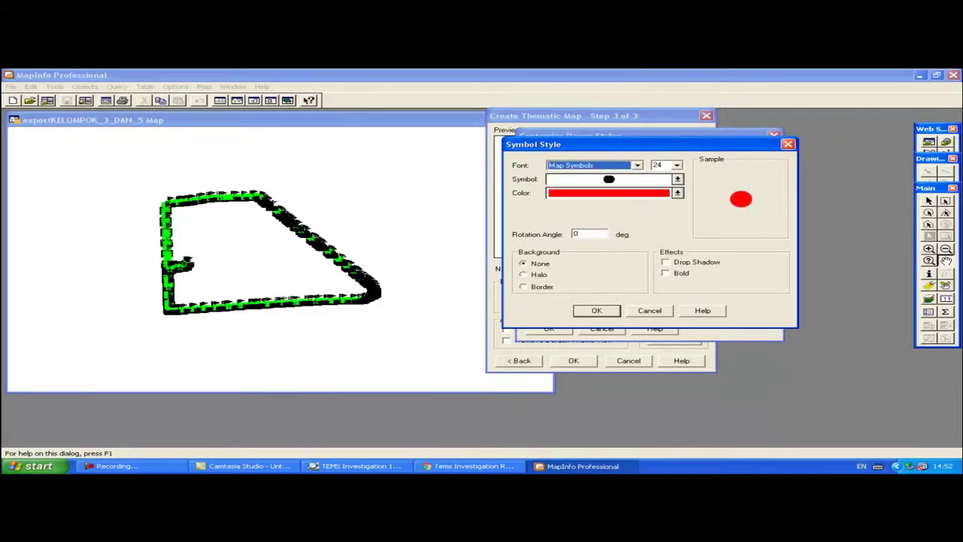
pyautogui.press('Return')
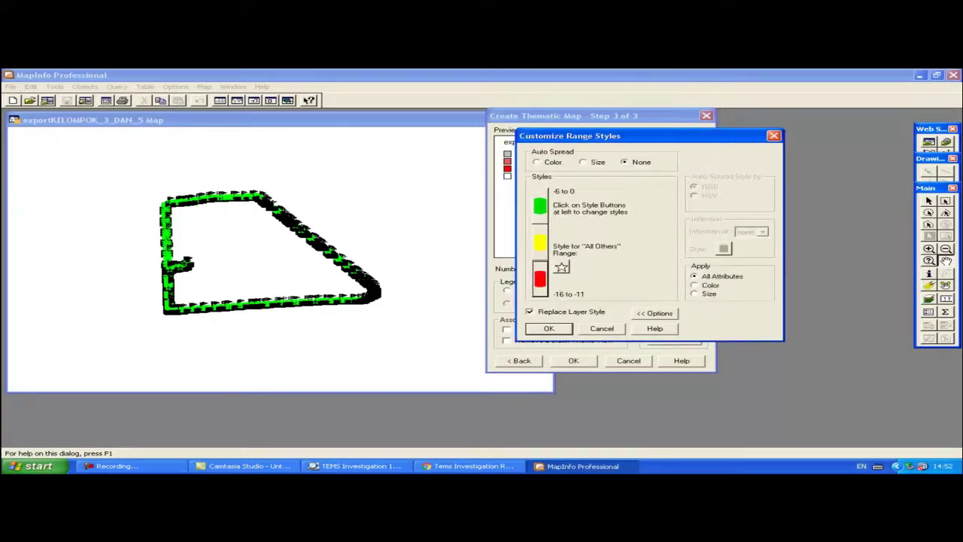
pyautogui.press('Return')
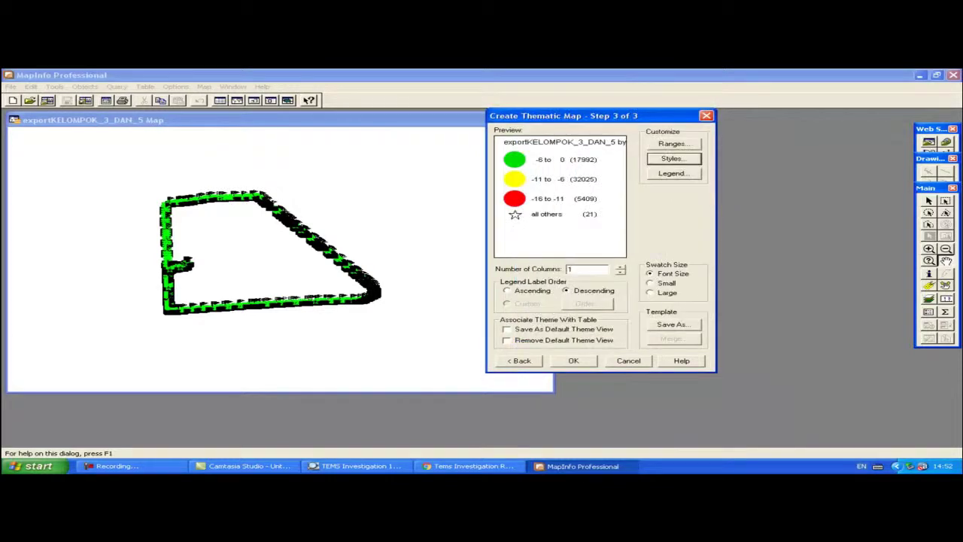
# Customize the theme's legend so that the "all others" range is not shown
pyautogui.press('Tab')
pyautogui.press('Return')
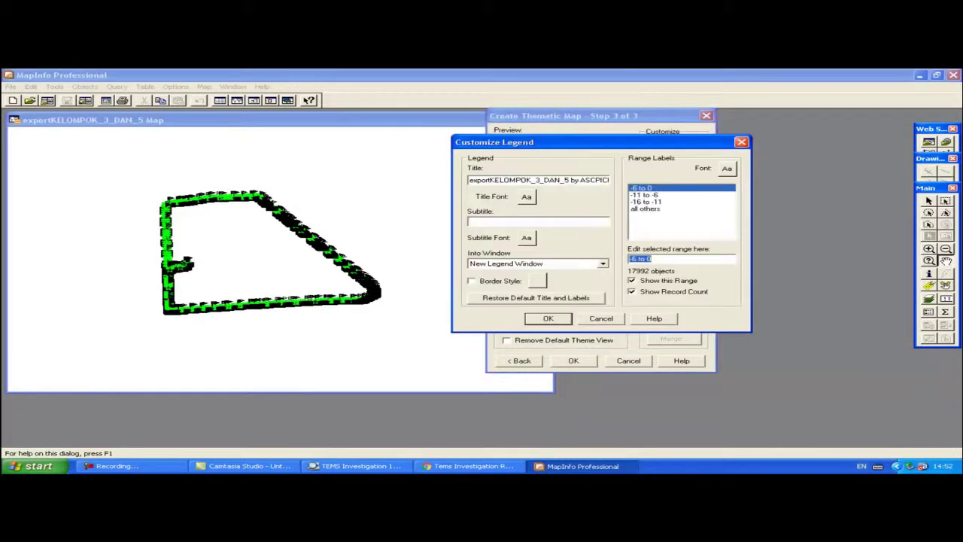
pyautogui.click(645, 209)
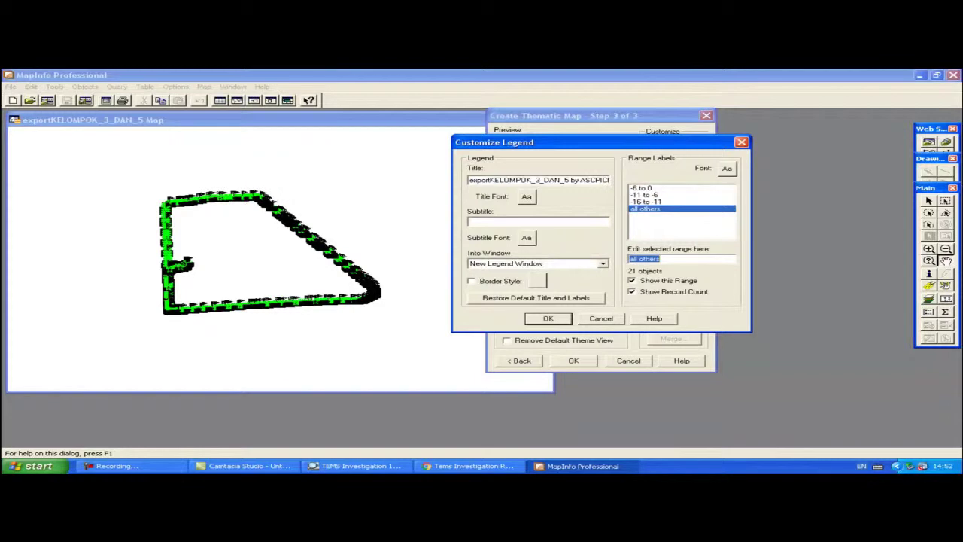
pyautogui.click(632, 281)
# Label the legend ranges Bagus for -6 to 0, Sedang for -11 to -6 and Buruk for -16 to -11
pyautogui.click(642, 188)
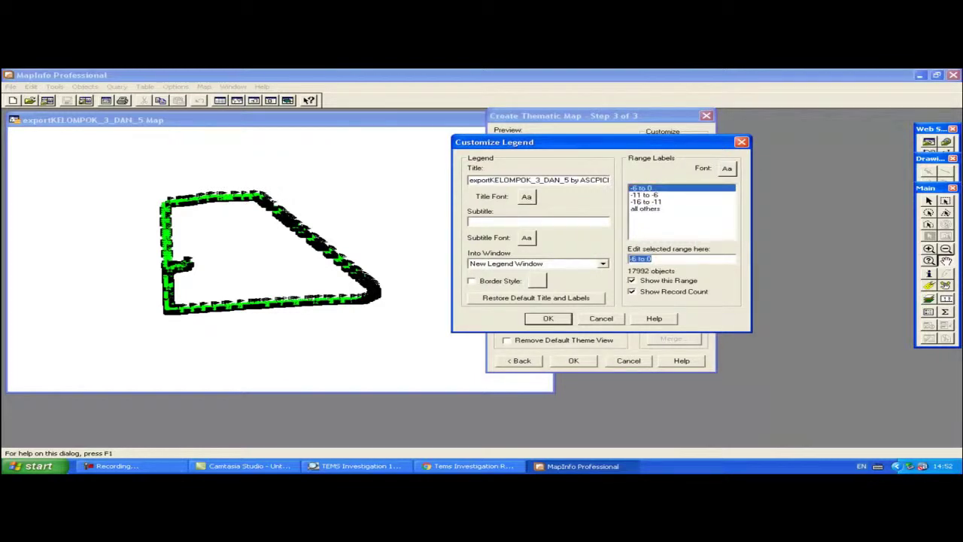
pyautogui.write('Bagus')
pyautogui.click(645, 195)
pyautogui.write('Sedang')
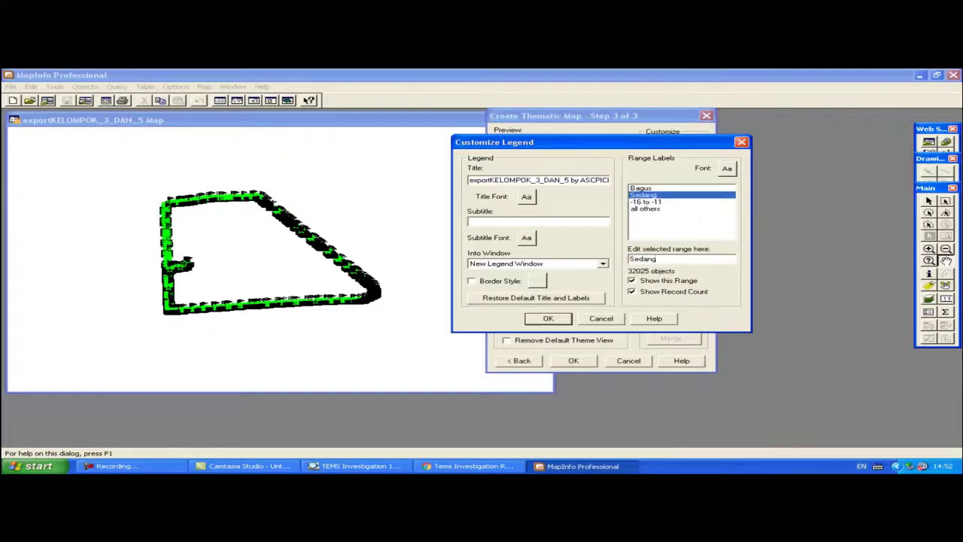
pyautogui.click(645, 202)
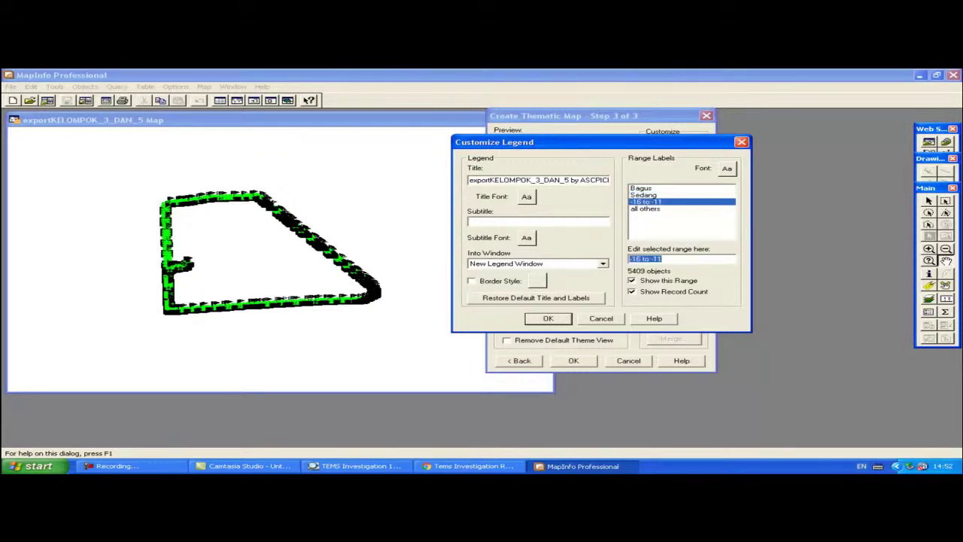
pyautogui.write('Buruk')
pyautogui.press('Return')
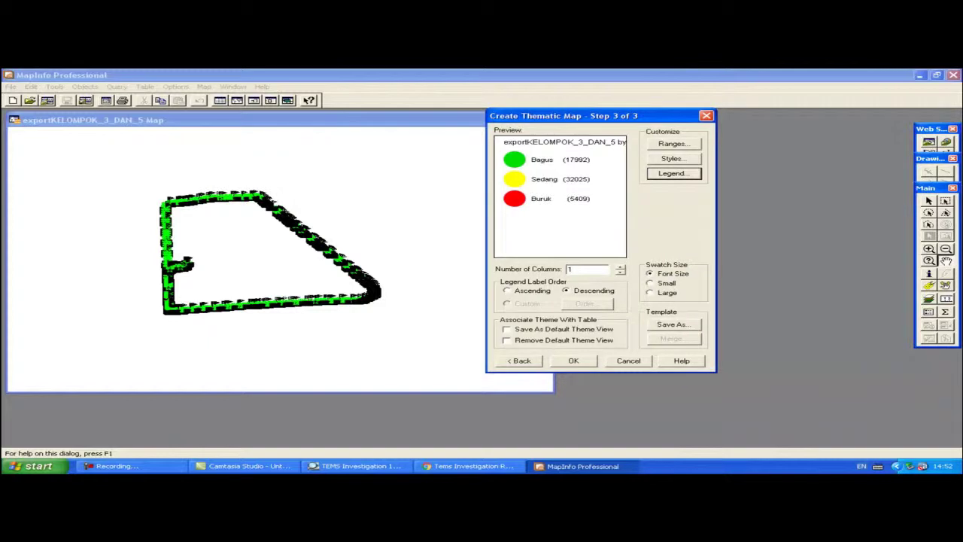
# Generate the thematic map and place its legend window directly beside the map window
pyautogui.click(574, 360)
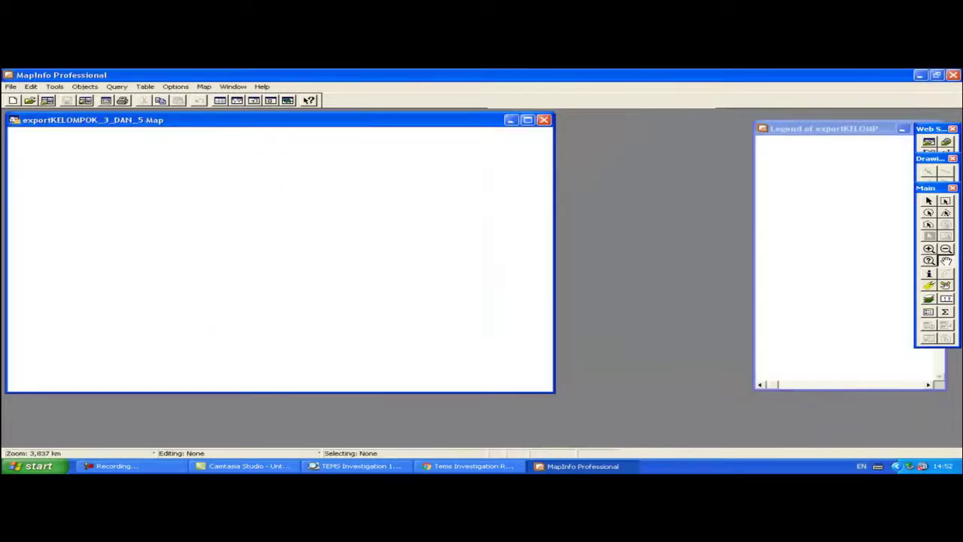
pyautogui.moveTo(827, 129); pyautogui.dragTo(632, 118)
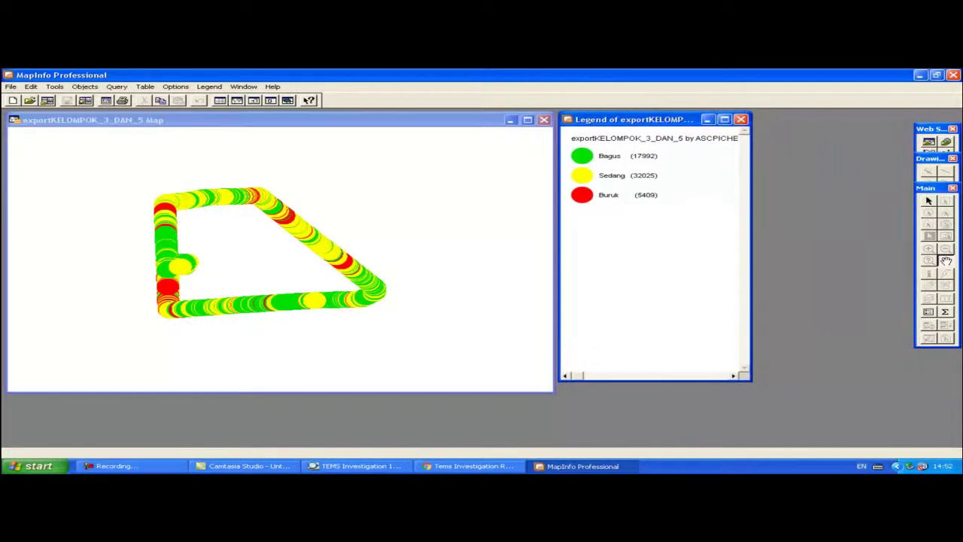